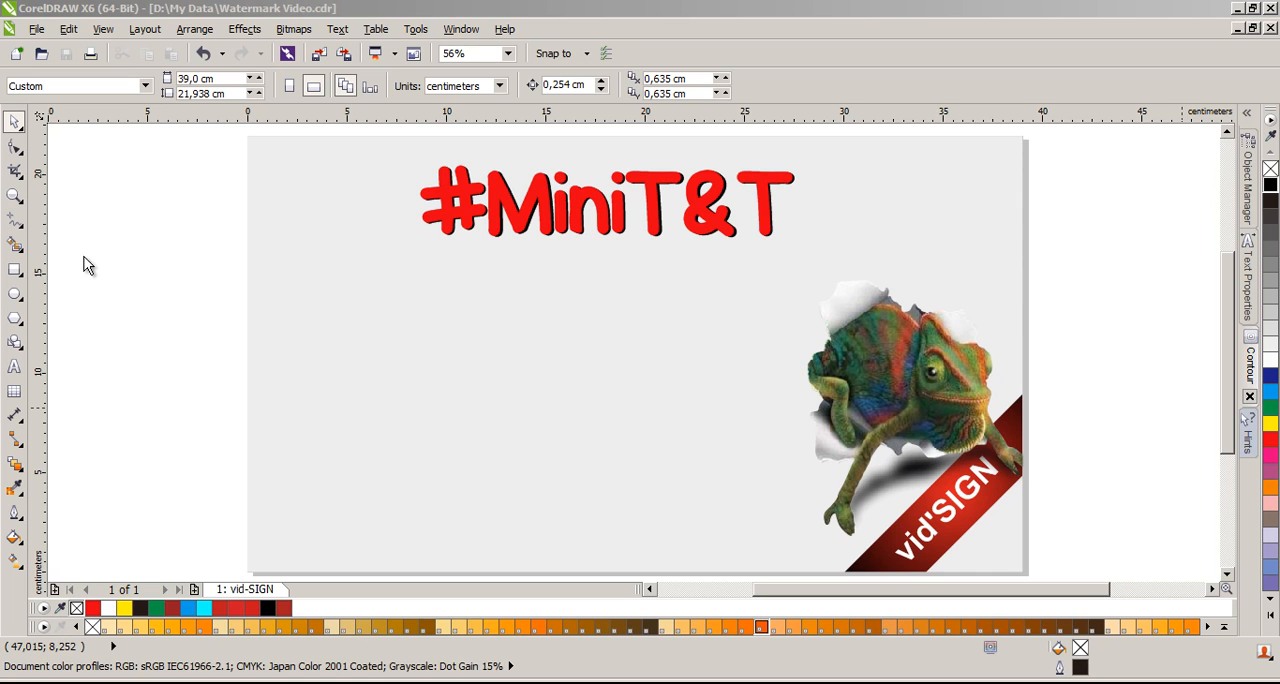
# Step: Draw two wavy curves with the Freehand tool at smoothing 50, about 15.9 cm and 14.7 cm wide, one below the other
pyautogui.click(18, 226)
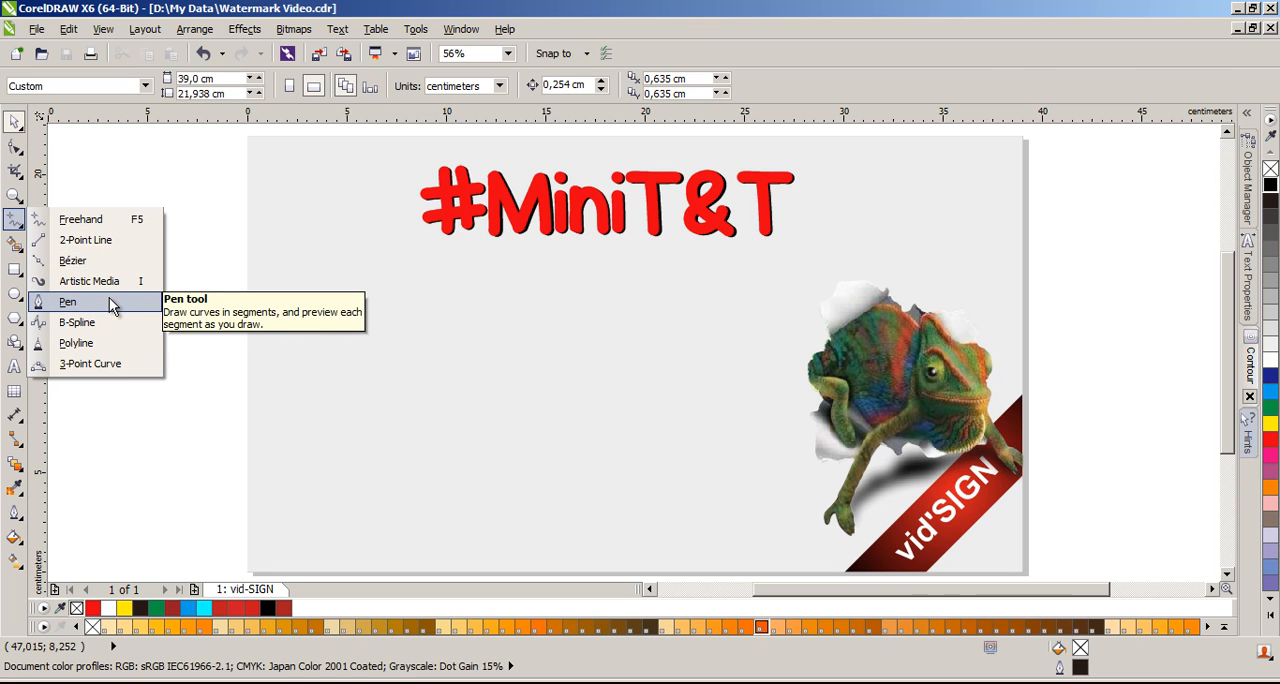
pyautogui.click(133, 228)
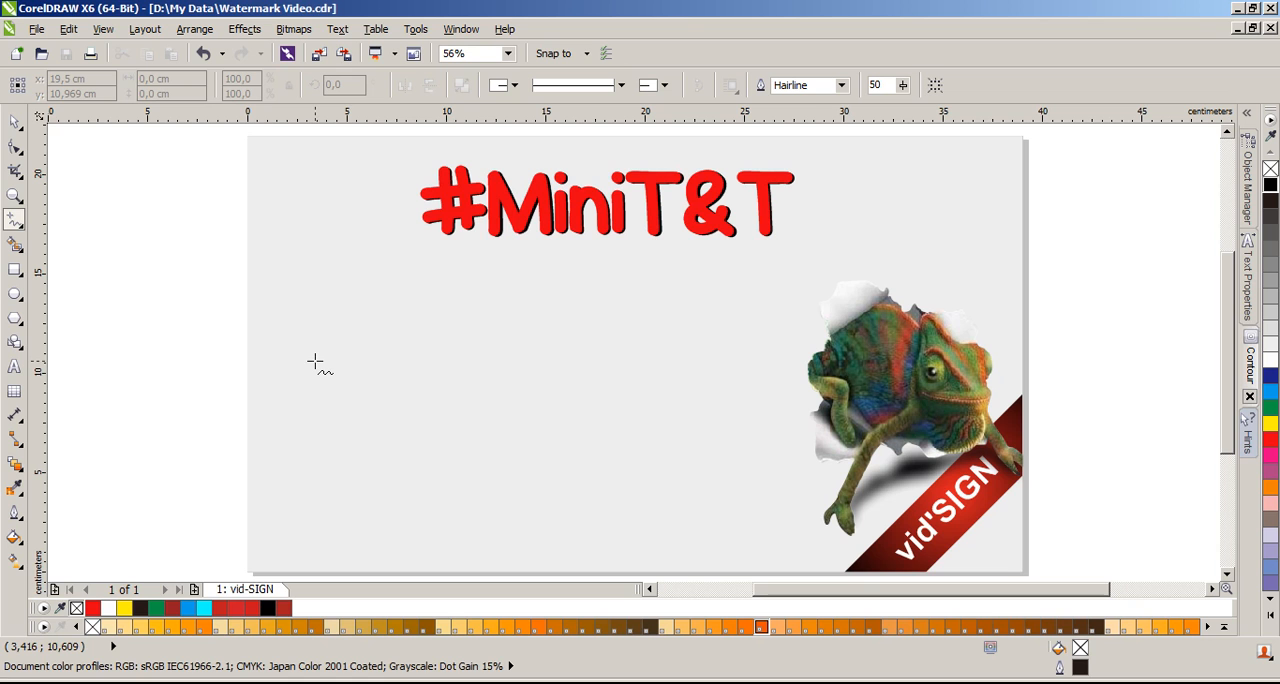
pyautogui.moveTo(313, 371)
pyautogui.mouseDown()
pyautogui.moveTo(404, 331)
pyautogui.moveTo(459, 400)
pyautogui.moveTo(628, 293)
pyautogui.mouseUp()
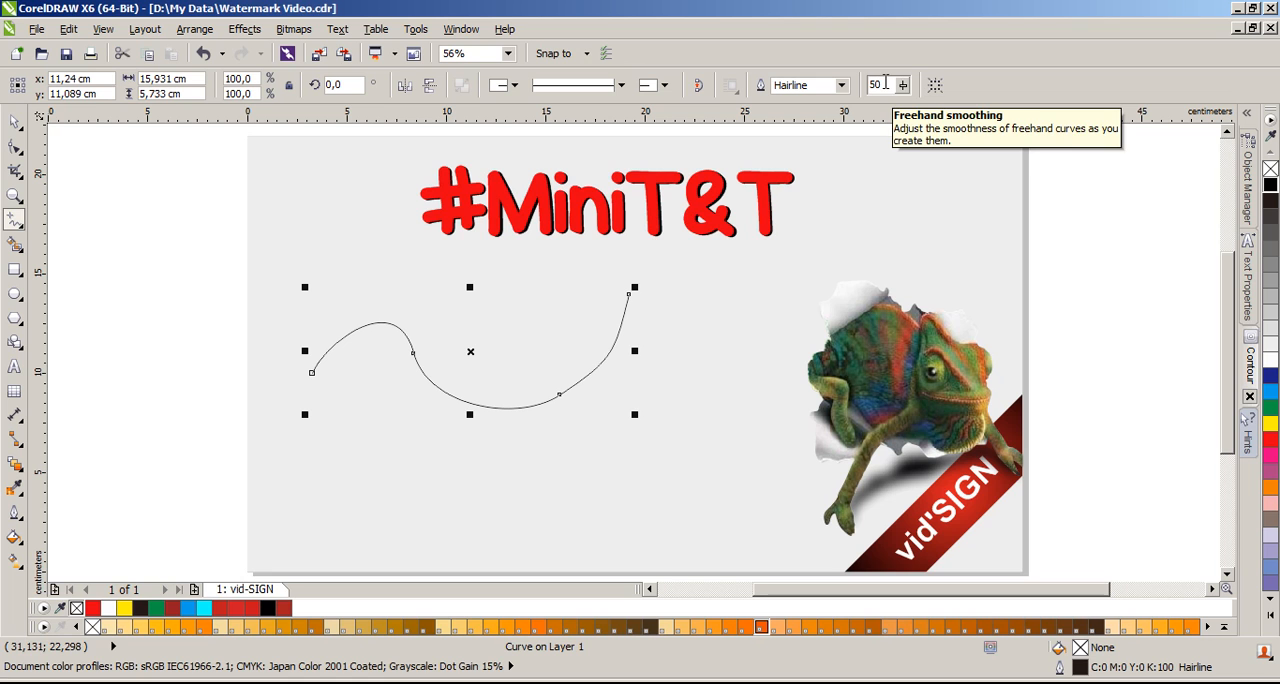
pyautogui.moveTo(350, 492)
pyautogui.mouseDown()
pyautogui.moveTo(430, 466)
pyautogui.moveTo(575, 492)
pyautogui.moveTo(642, 456)
pyautogui.mouseUp()
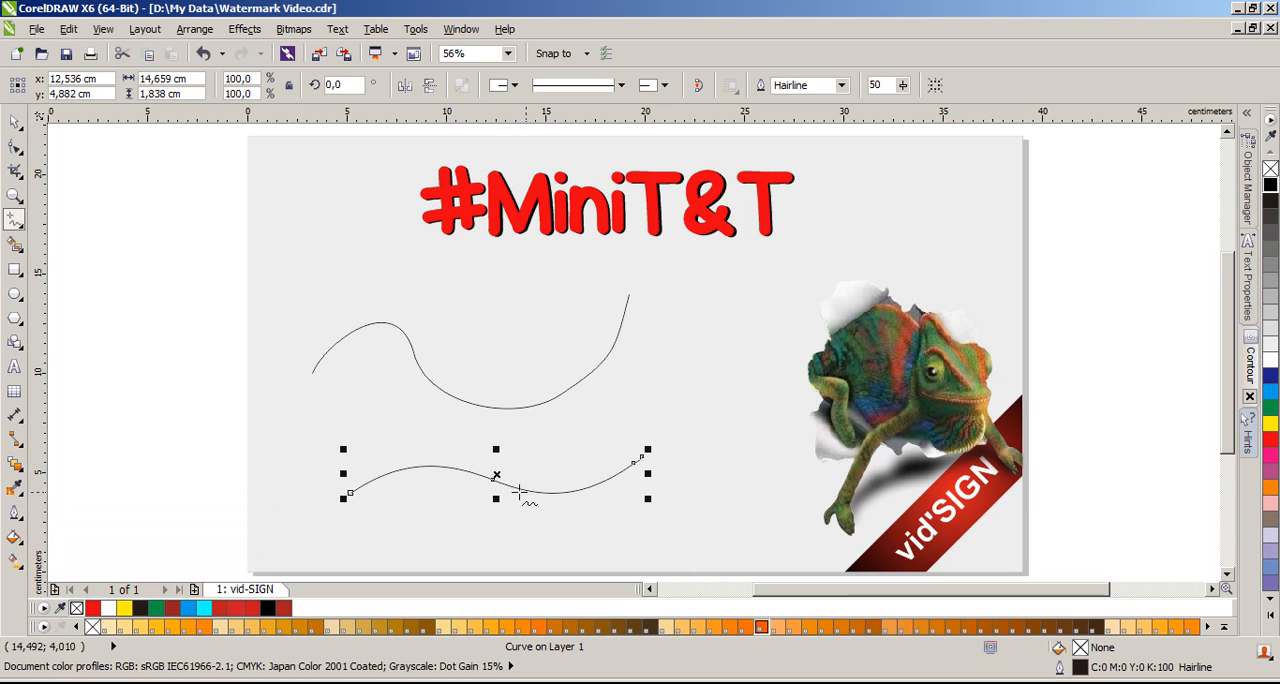
# Step: Set the freehand smoothing to 8 and draw a third wavy curve about 14.7 cm wide between the first two
pyautogui.click(902, 85)
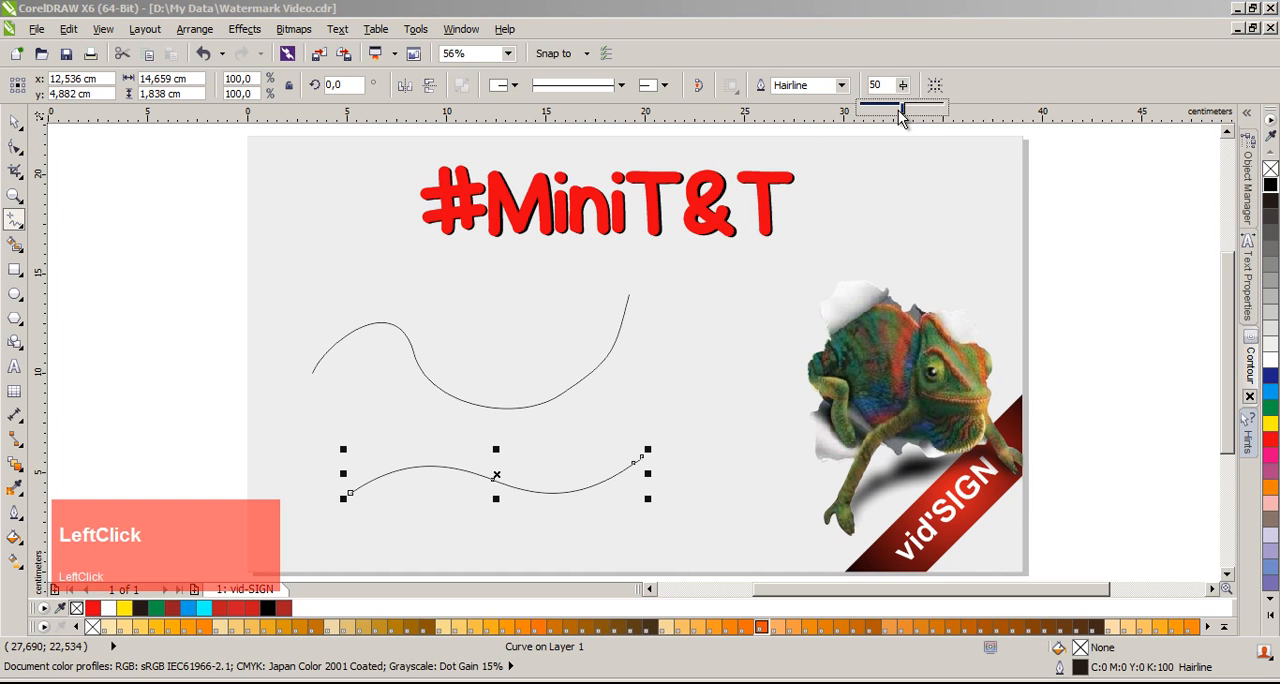
pyautogui.moveTo(903, 116); pyautogui.dragTo(868, 112)
pyautogui.moveTo(362, 438)
pyautogui.mouseDown()
pyautogui.moveTo(562, 443)
pyautogui.moveTo(655, 397)
pyautogui.mouseUp()
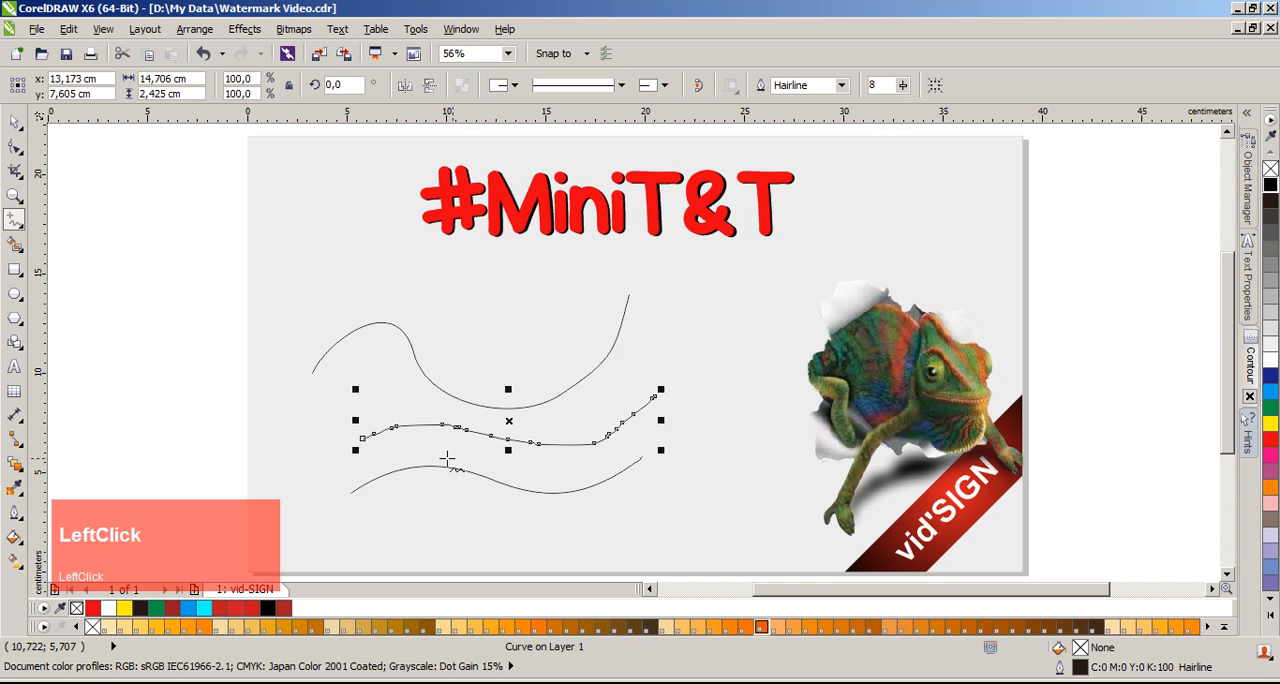
pyautogui.scroll(3, 460, 457)
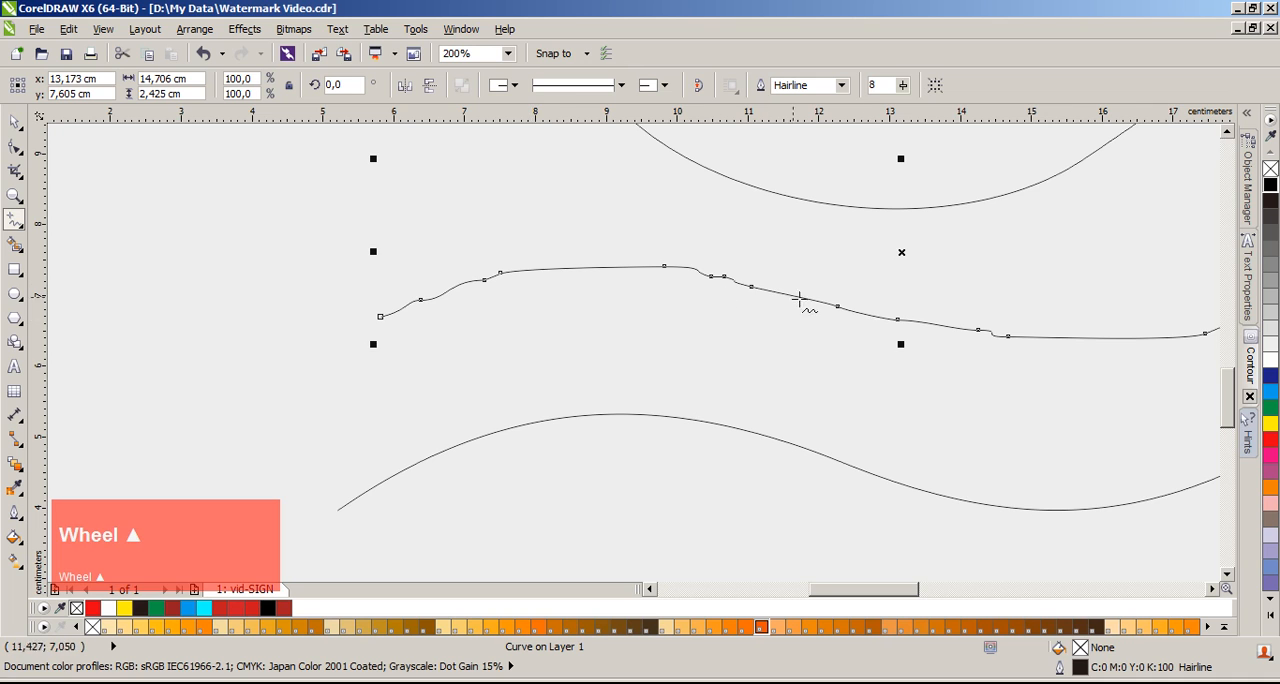
pyautogui.scroll(-3, 634, 355)
pyautogui.scroll(2, 650, 354)
# Step: Delete the low-smoothing curve and the upper wavy curve, keeping the lowest one selected
pyautogui.press('space')
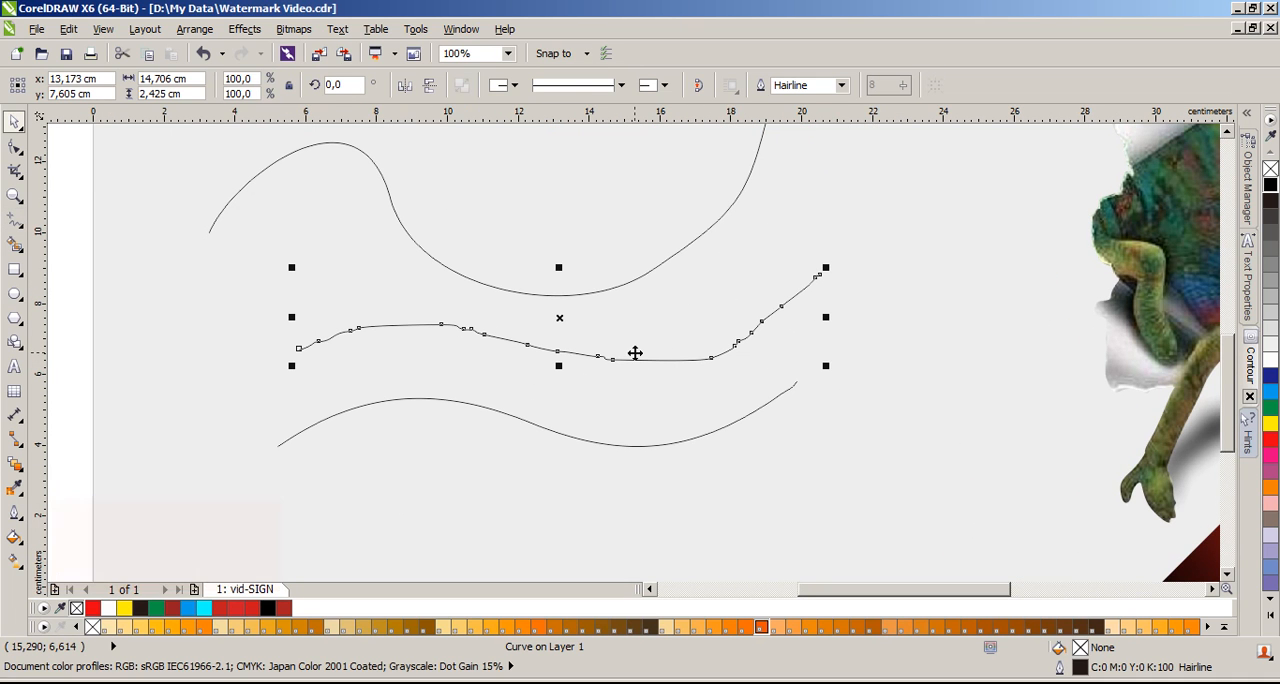
pyautogui.press('Delete')
pyautogui.click(600, 290)
pyautogui.press('Delete')
pyautogui.click(513, 420)
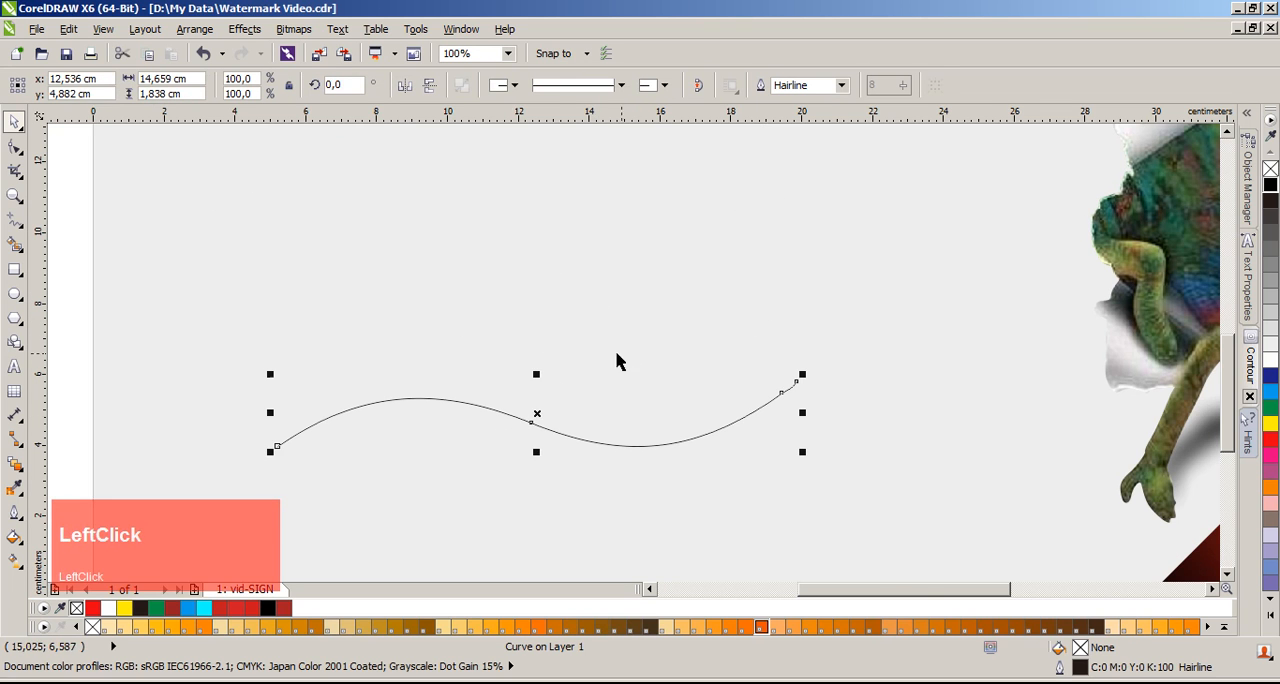
# Step: Set the freehand smoothing to 49 and draw two joined straight segments in a V above the remaining curve, the first about 7 cm long
pyautogui.scroll(1, 629, 361)
pyautogui.click(14, 219)
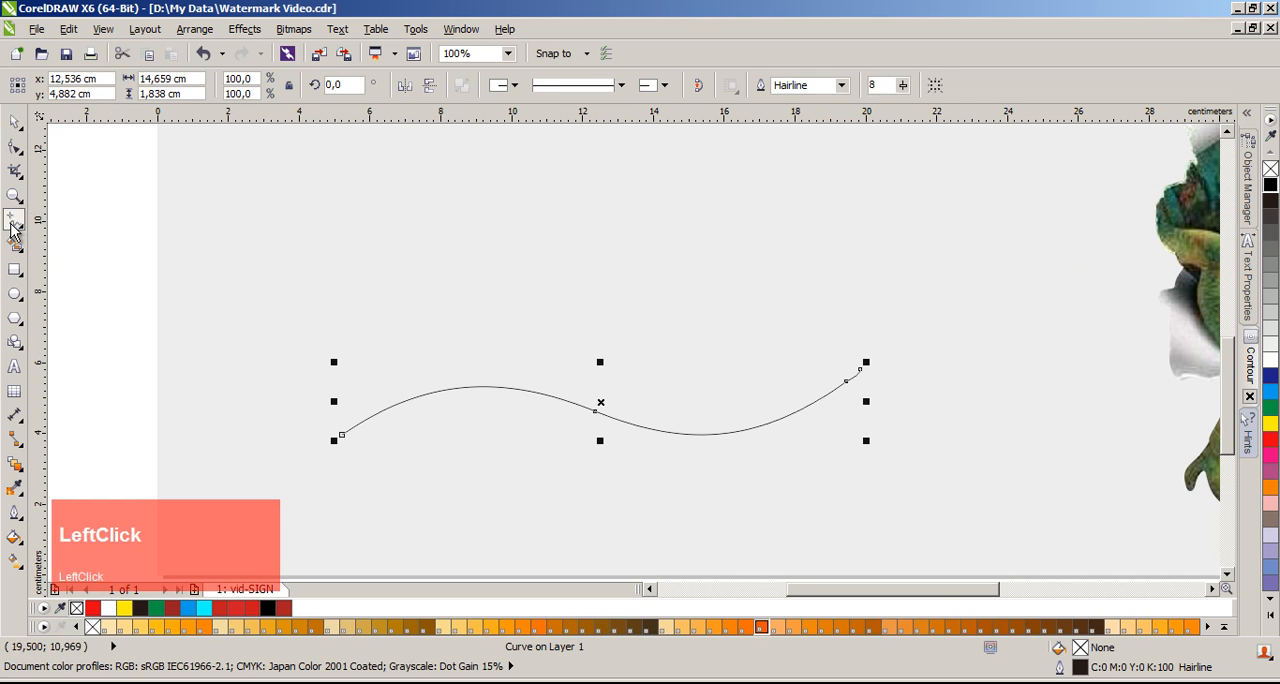
pyautogui.moveTo(903, 86); pyautogui.dragTo(939, 115)
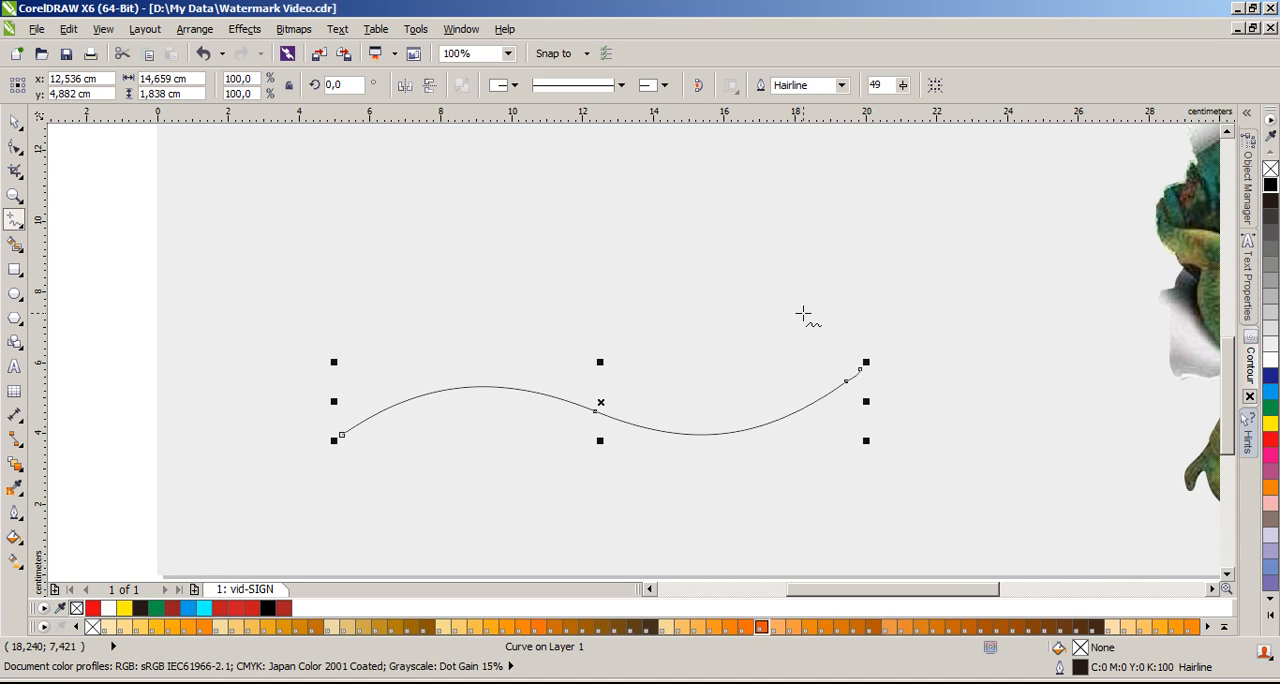
pyautogui.click(413, 207)
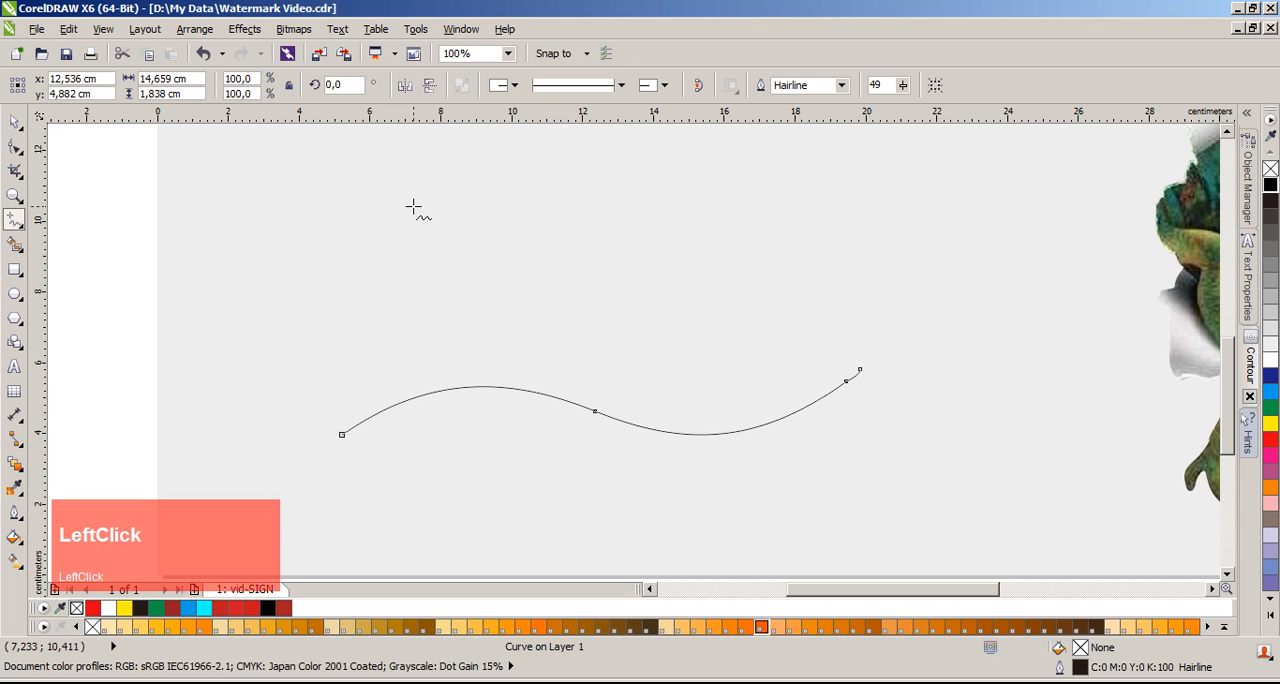
pyautogui.click(653, 268)
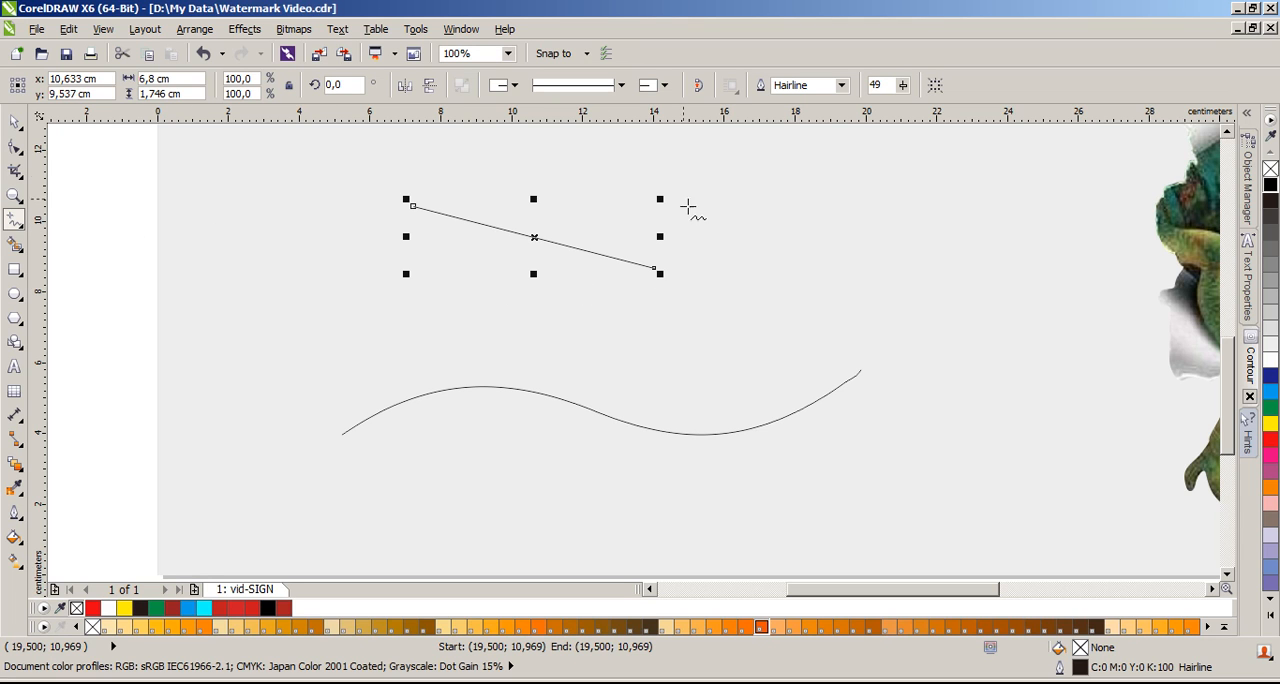
pyautogui.click(655, 268)
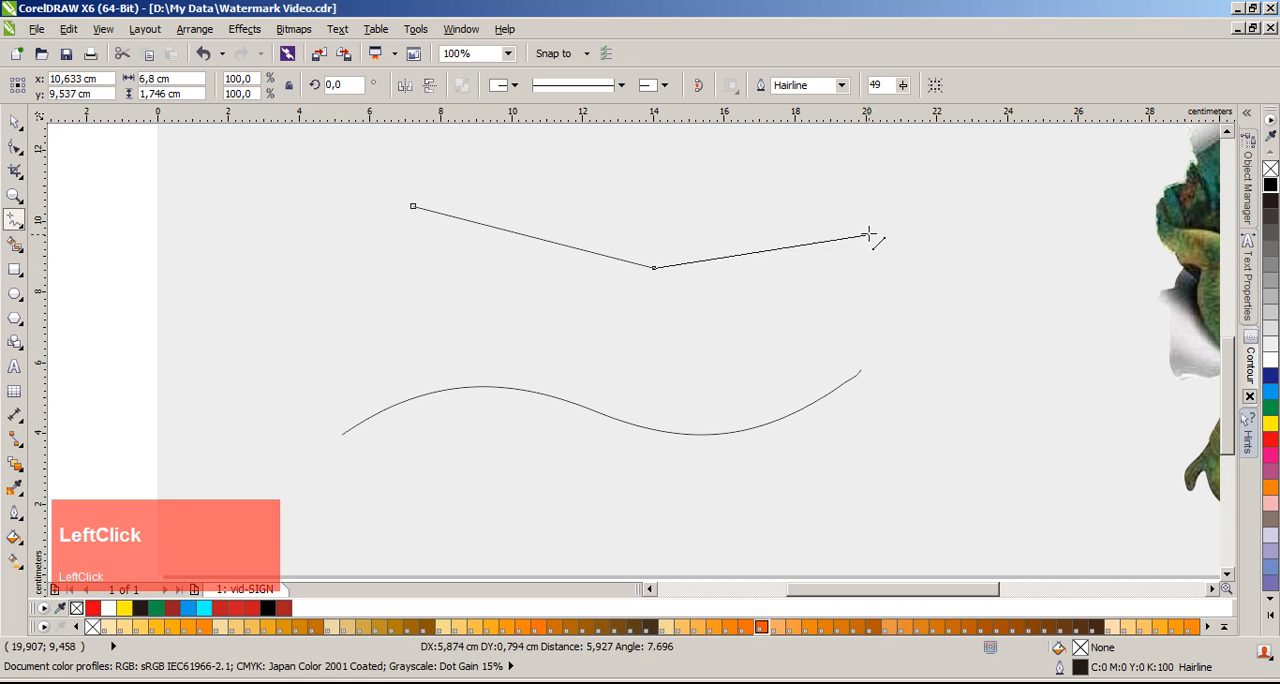
pyautogui.click(866, 202)
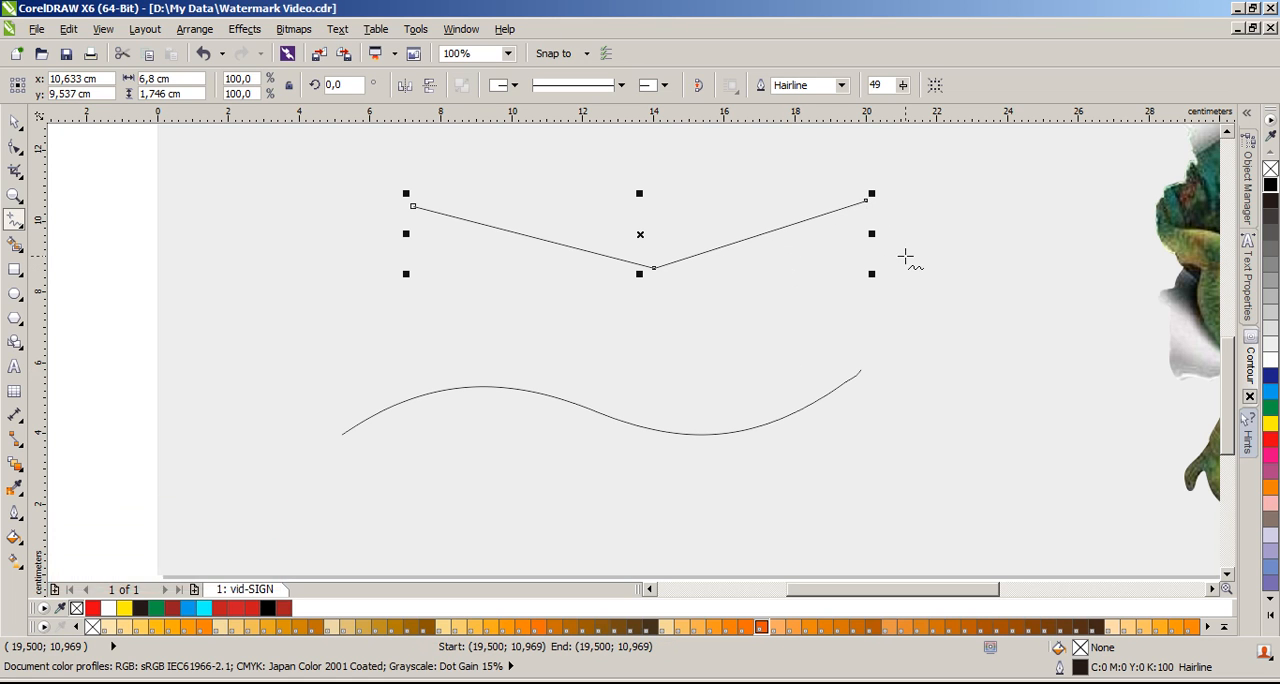
# Step: Extend the line with five more straight segments back to its start point, closing a seven-sided shape about 15.8 cm wide
pyautogui.click(869, 202)
pyautogui.click(976, 299)
pyautogui.click(976, 299)
pyautogui.click(976, 299)
pyautogui.click(827, 316)
pyautogui.click(720, 381)
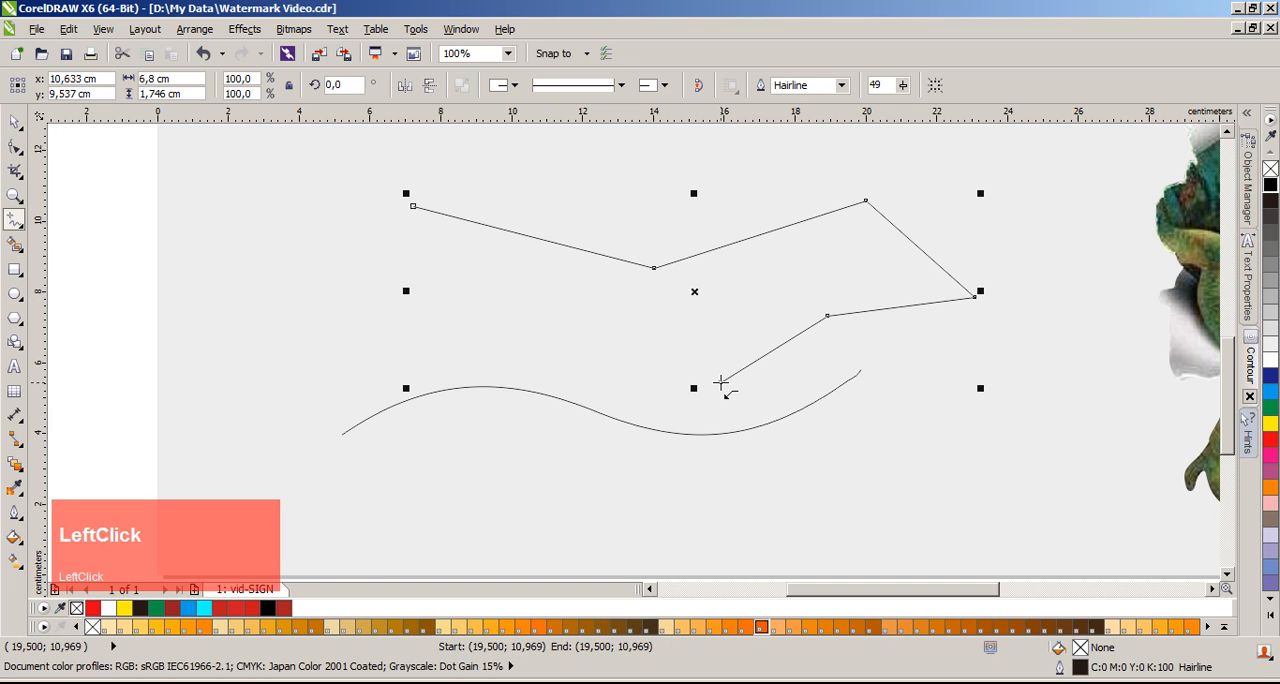
pyautogui.click(465, 298)
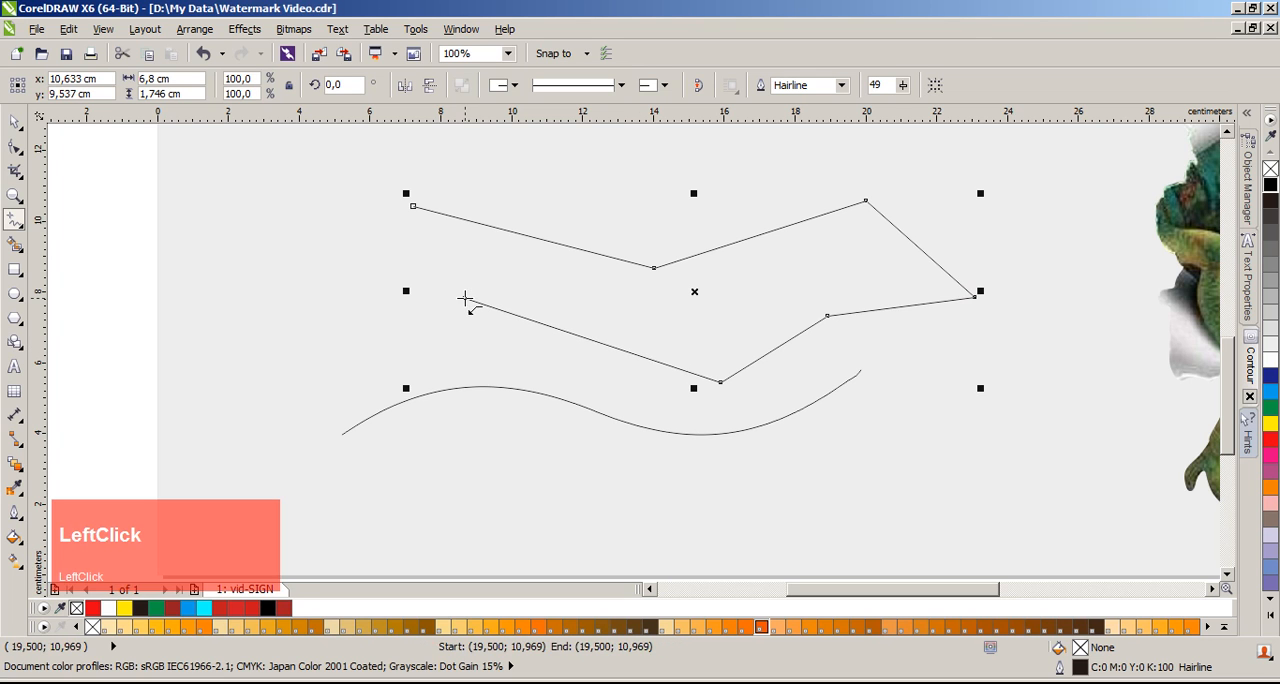
pyautogui.click(412, 206)
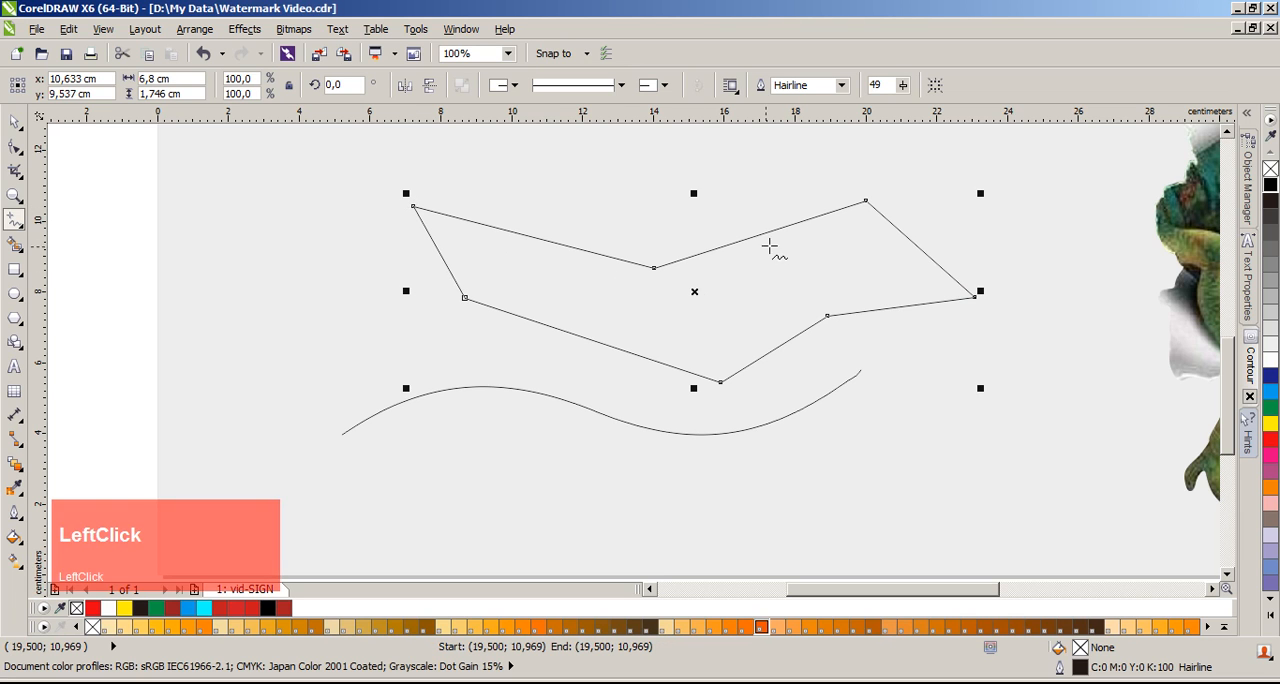
# Step: Fill the closed shape with yellow, and undo both the fill and the closing segment
pyautogui.click(15, 123)
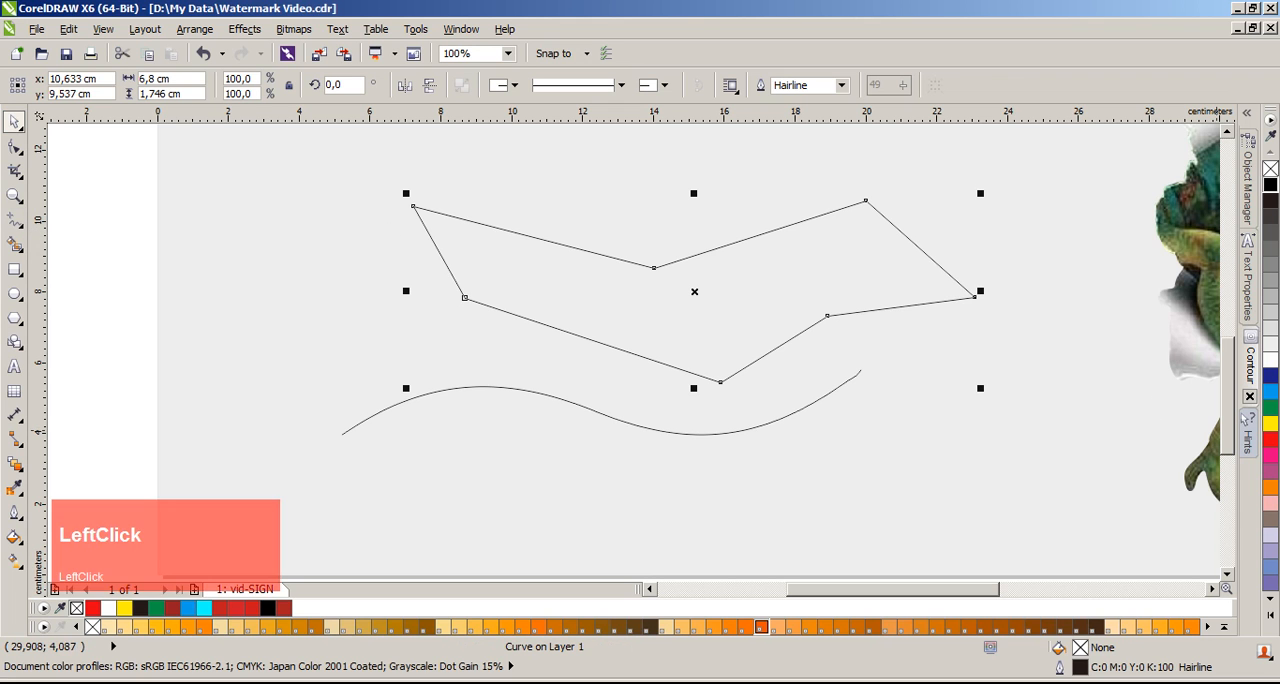
pyautogui.click(1270, 423)
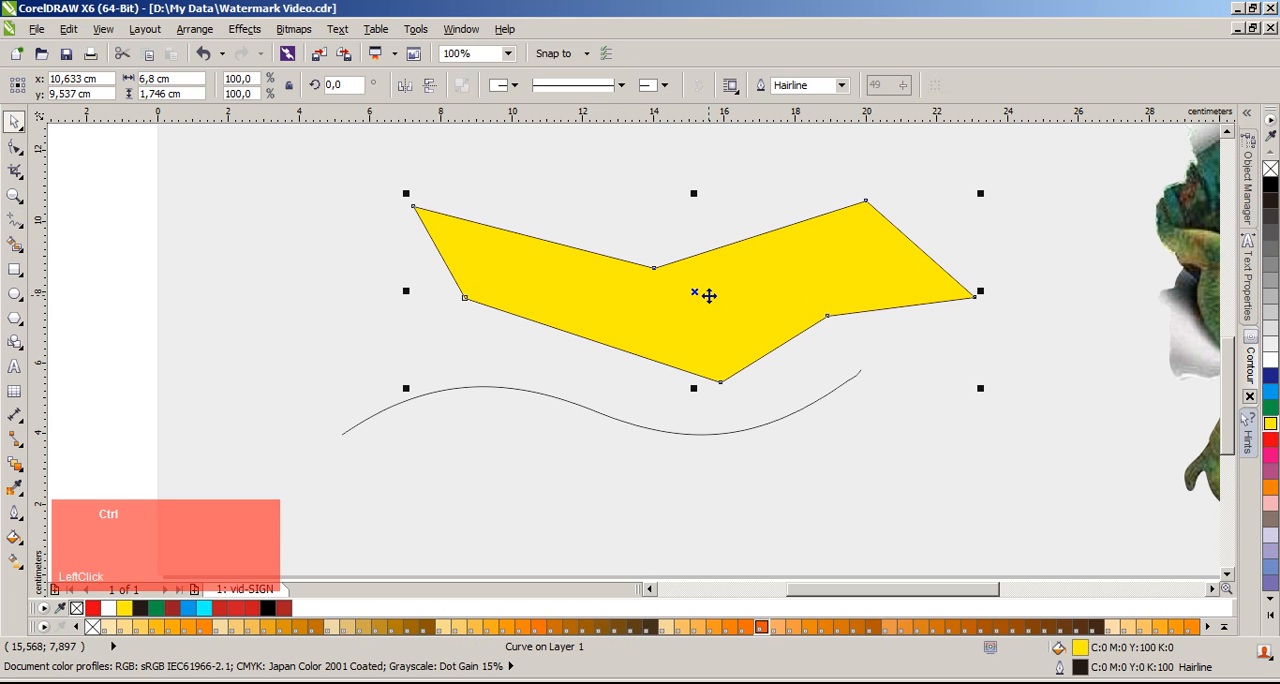
pyautogui.hotkey('ctrl', 'z')
pyautogui.hotkey('ctrl', 'z')
# Step: Move the open shape's loose end node right beside its start node, leaving a small gap
pyautogui.doubleClick(466, 297)
pyautogui.moveTo(466, 297); pyautogui.dragTo(415, 211)
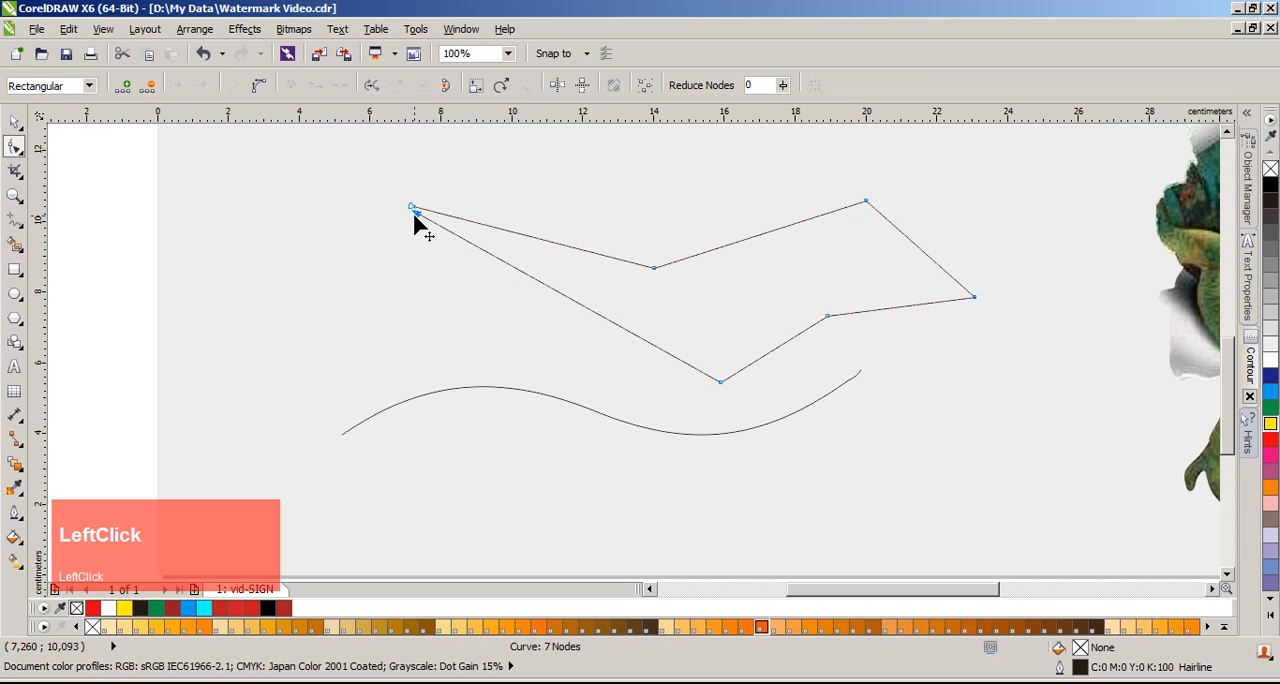
pyautogui.click(14, 122)
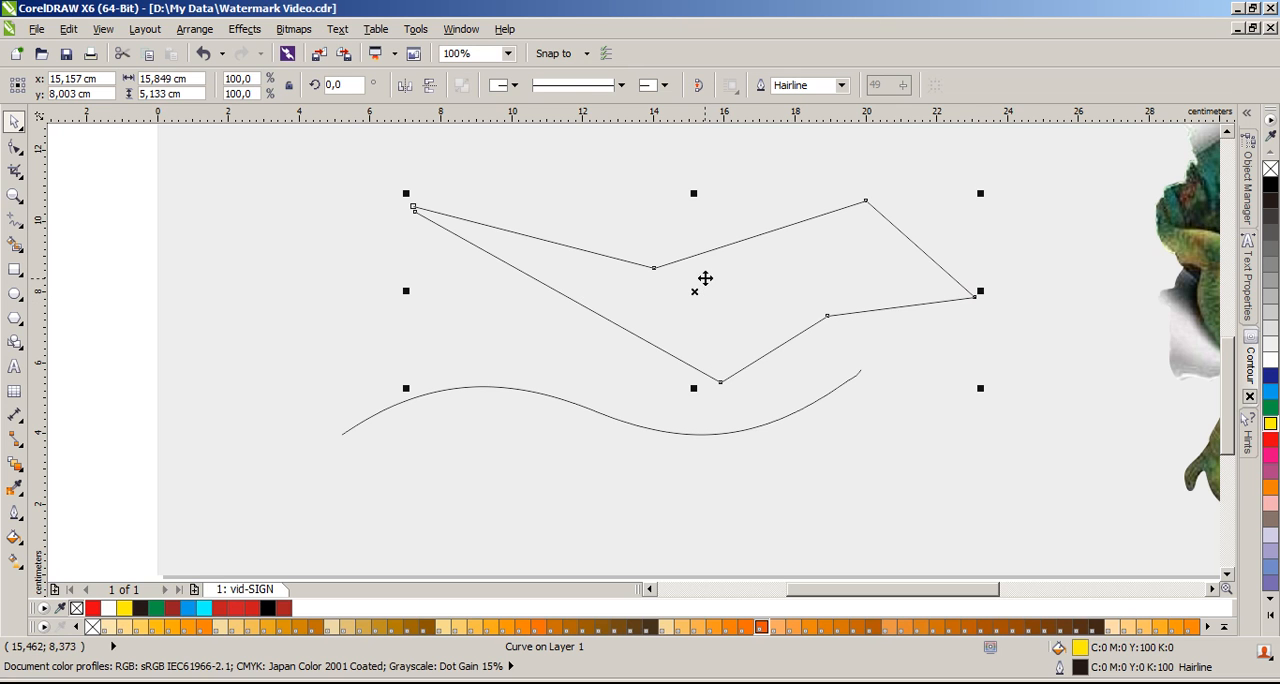
# Step: Bring the loose end node still closer to the start node without joining them, and return to the Pick tool
pyautogui.scroll(1, 440, 226)
pyautogui.scroll(3, 628, 349)
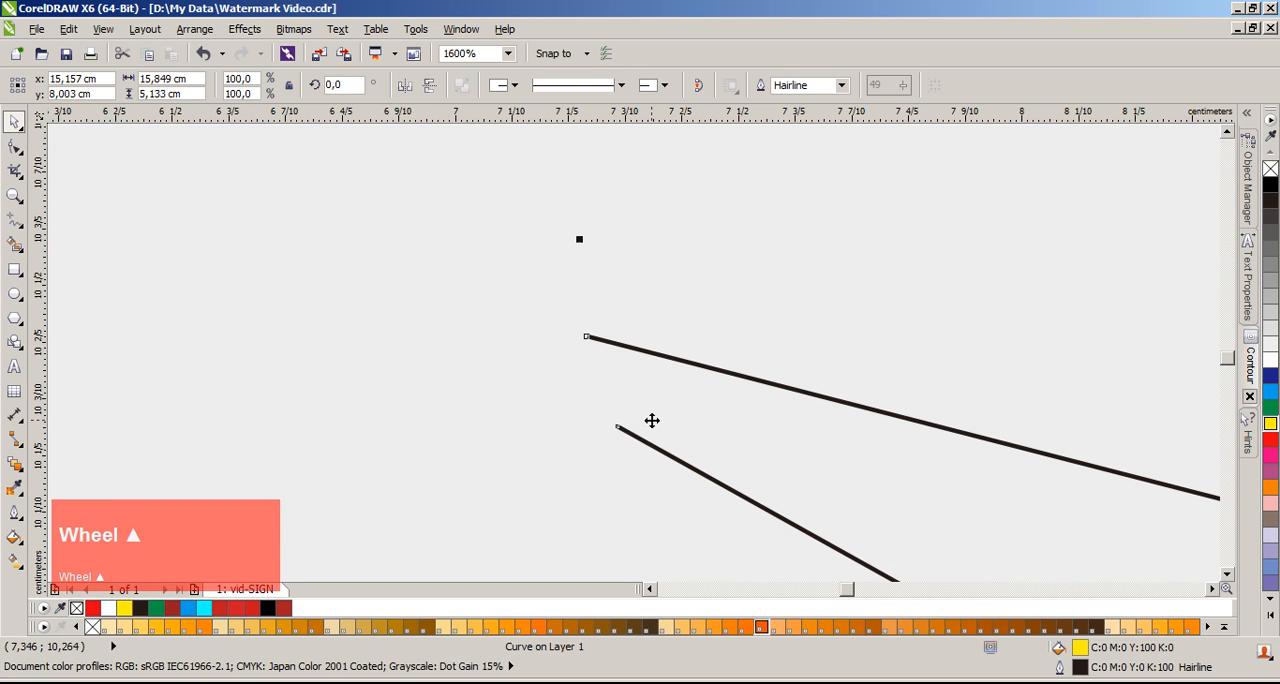
pyautogui.doubleClick(657, 434)
pyautogui.moveTo(619, 428); pyautogui.dragTo(592, 348)
pyautogui.scroll(-4, 634, 357)
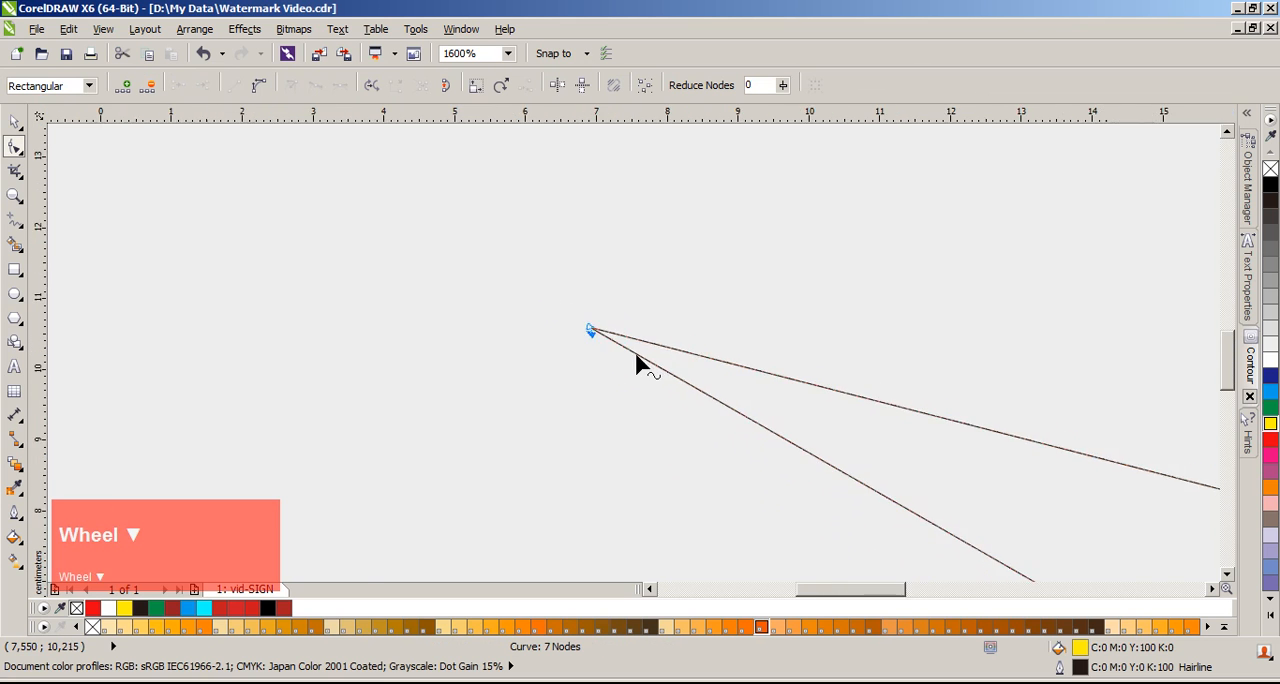
pyautogui.scroll(1, 632, 350)
pyautogui.scroll(-1, 686, 371)
pyautogui.press('space')
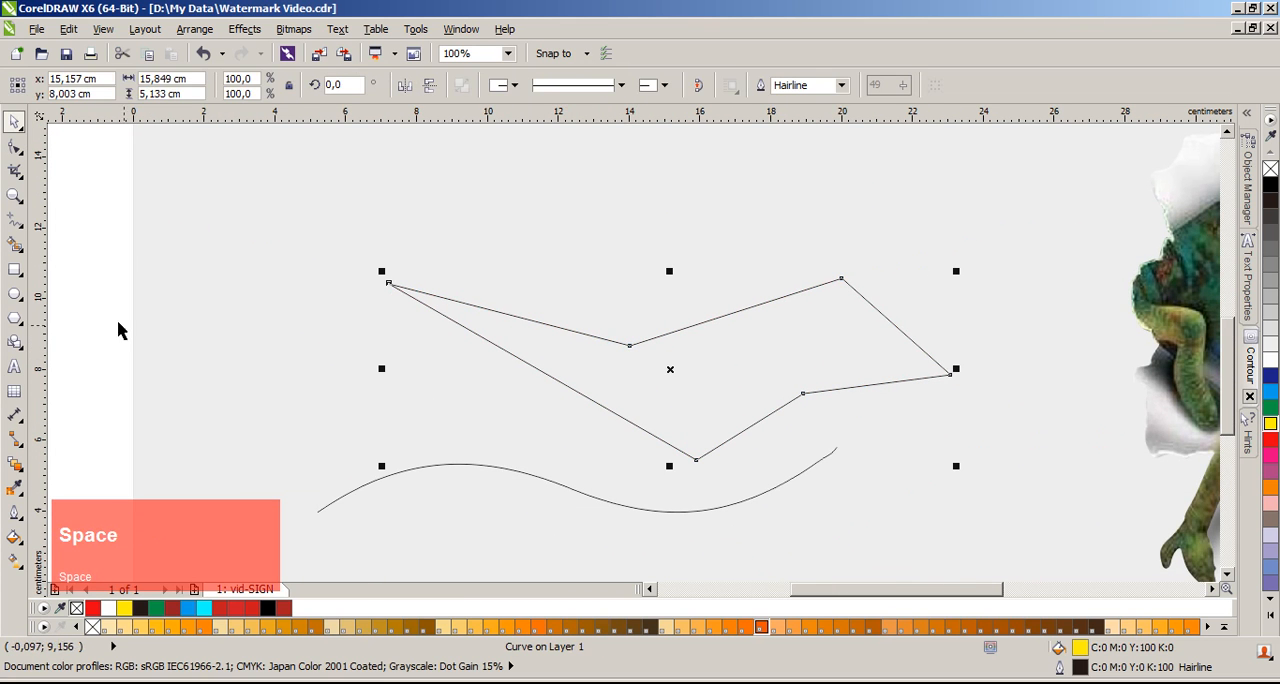
# Step: Close the open angular shape by joining its two end nodes with the Close Curve command
pyautogui.click(258, 313)
pyautogui.click(677, 378)
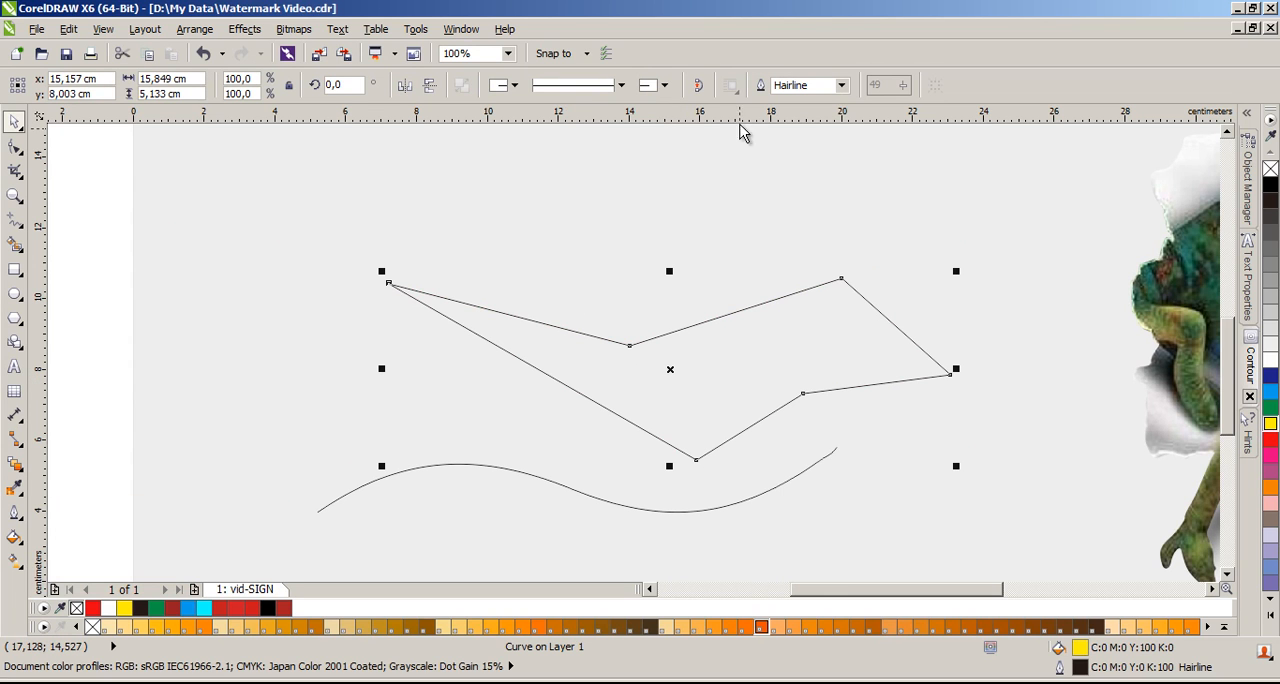
pyautogui.click(699, 92)
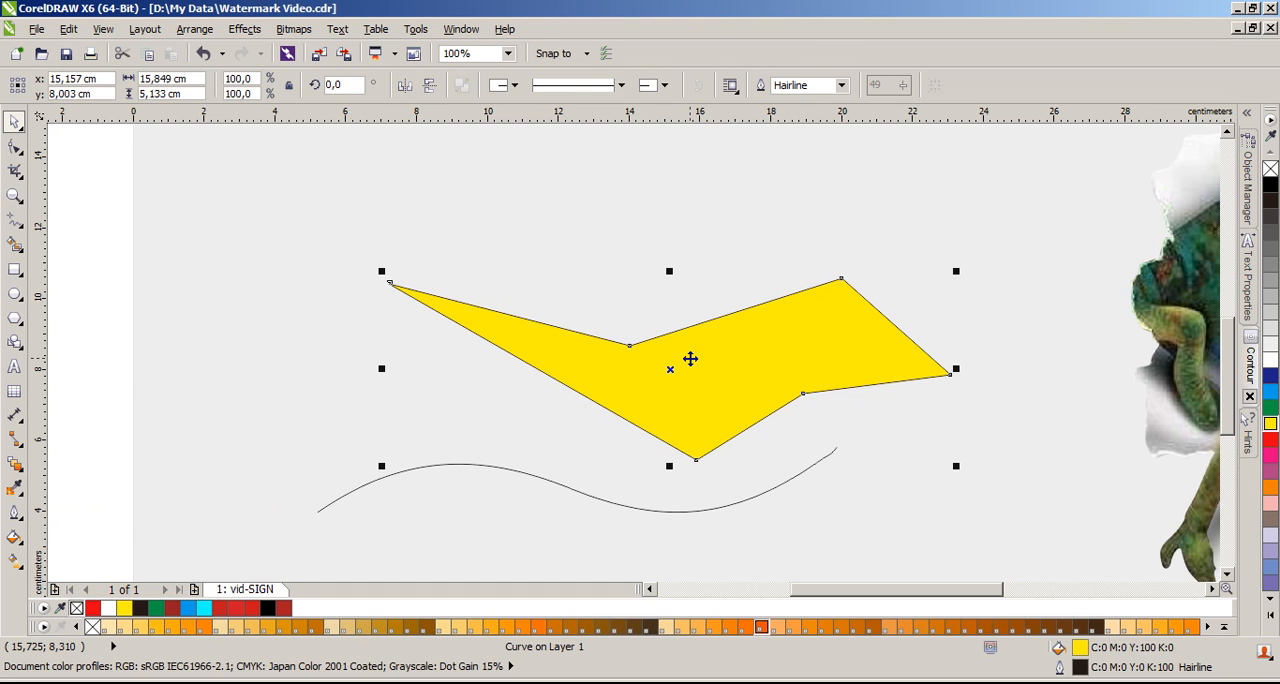
# Step: Delete the yellow shape and the remaining wavy curve
pyautogui.press('Delete')
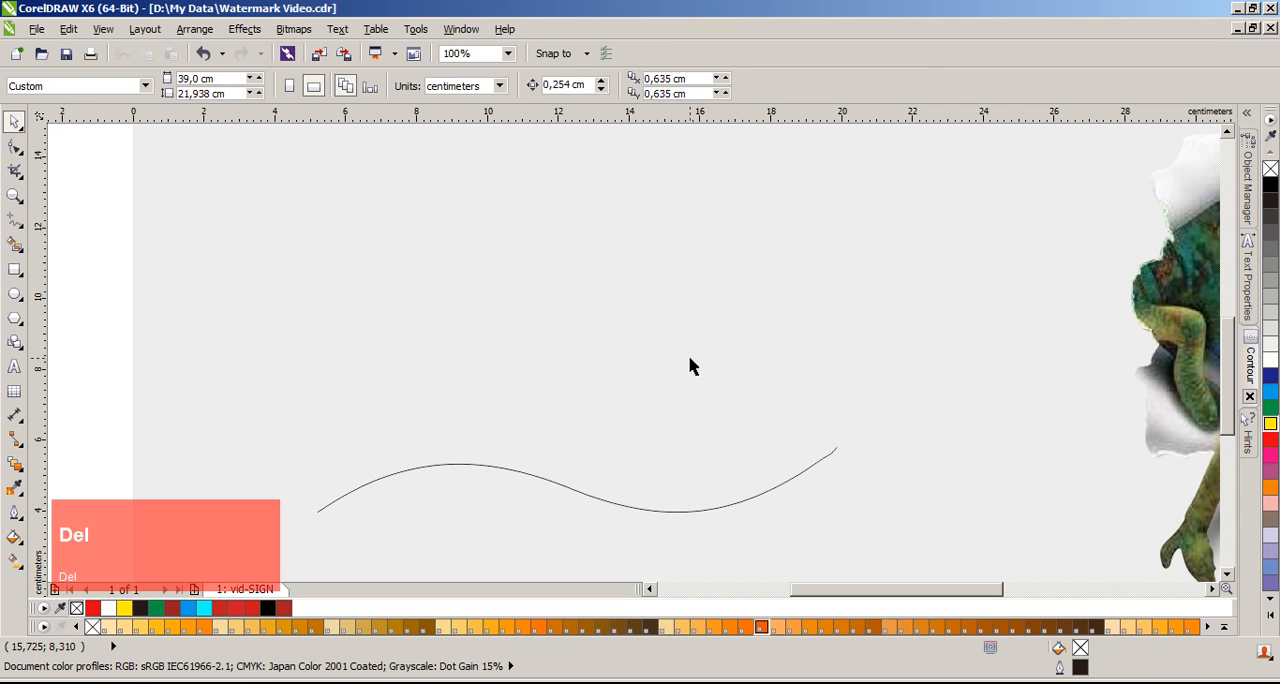
pyautogui.click(515, 467)
pyautogui.press('Return')
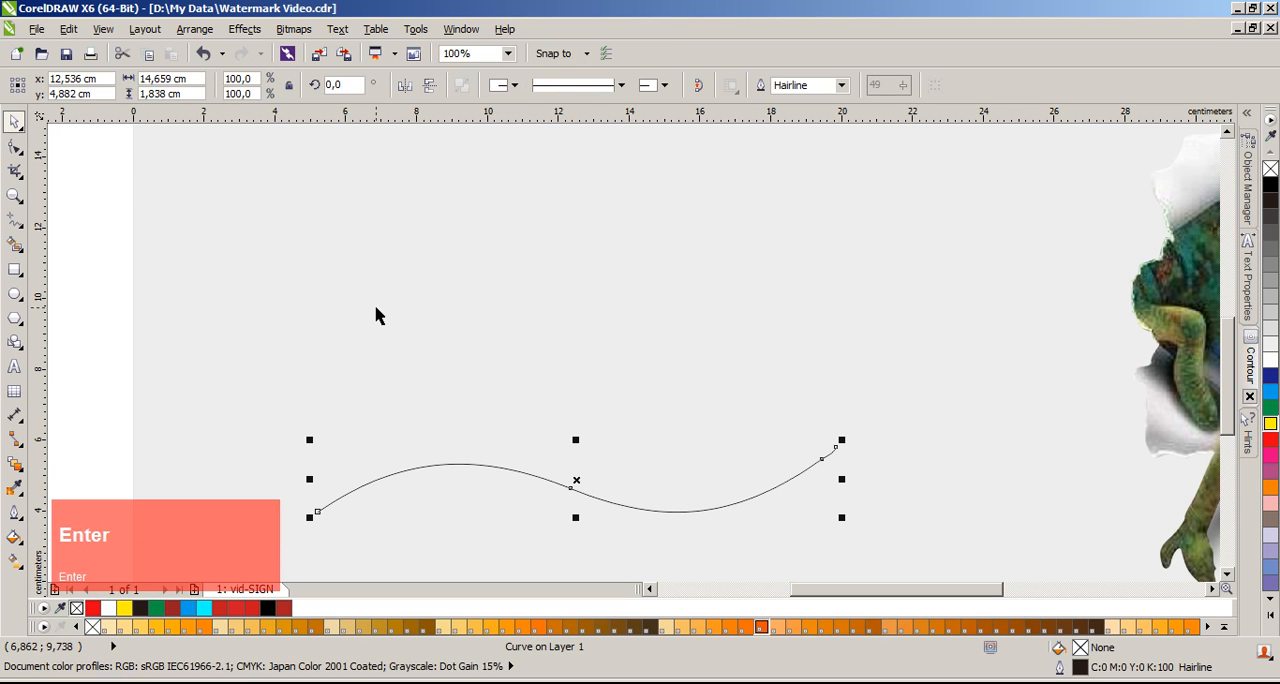
pyautogui.press('Delete')
# Step: Draw a zigzag line of three connected straight segments with the Bézier tool across the empty page area
pyautogui.click(18, 228)
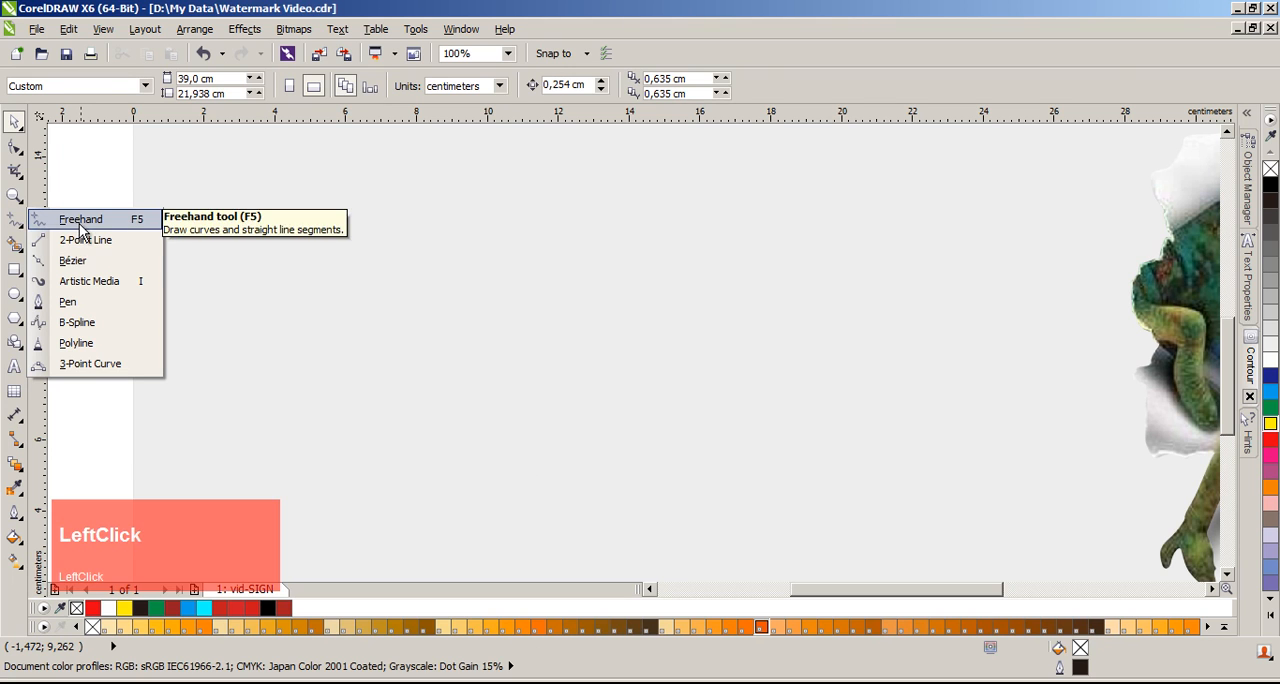
pyautogui.click(72, 260)
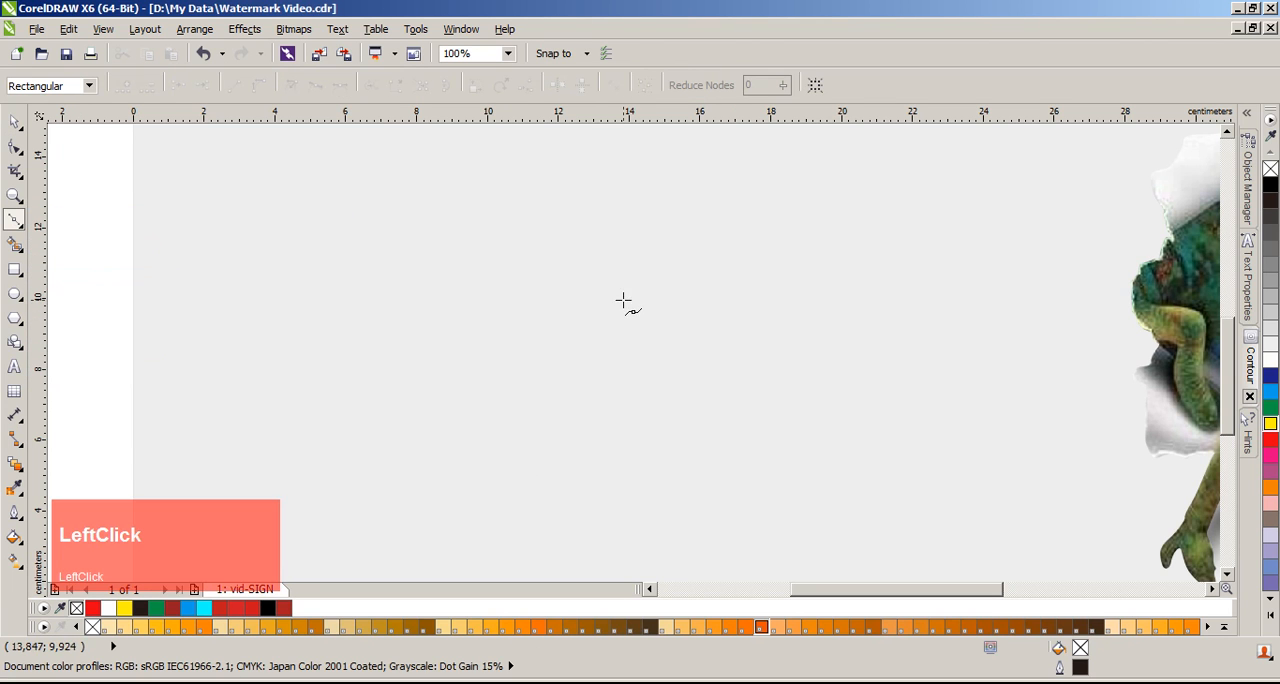
pyautogui.click(253, 316)
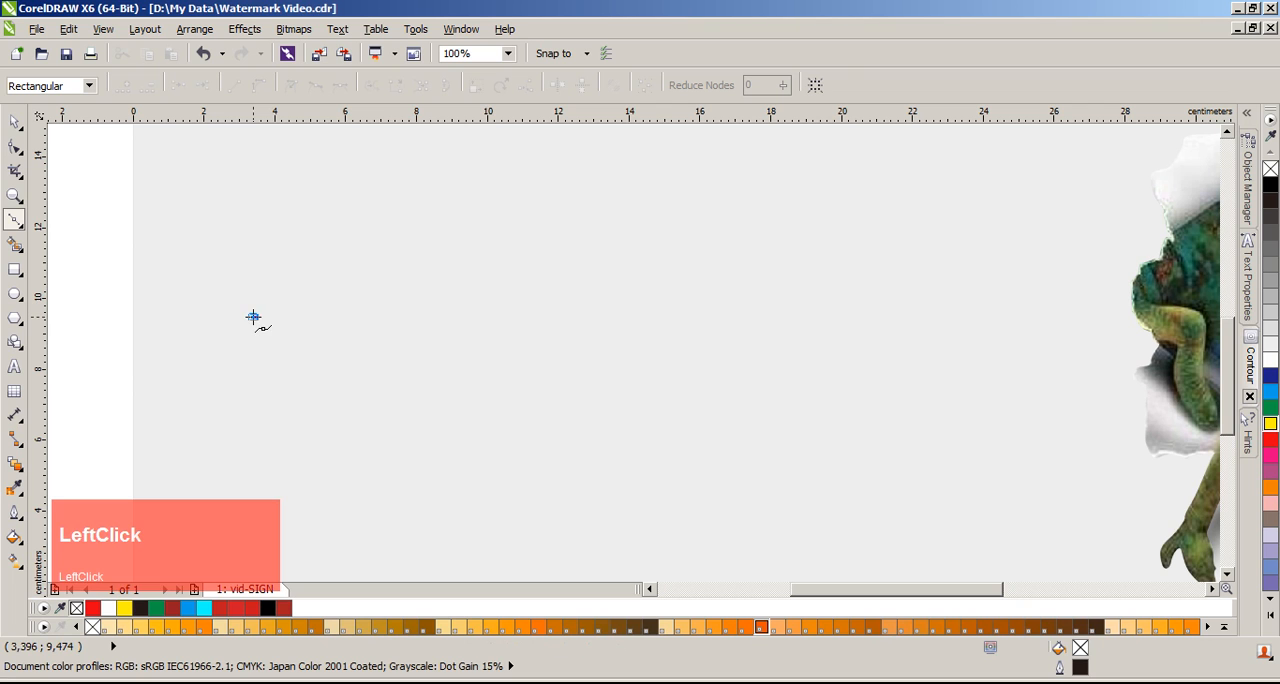
pyautogui.click(459, 253)
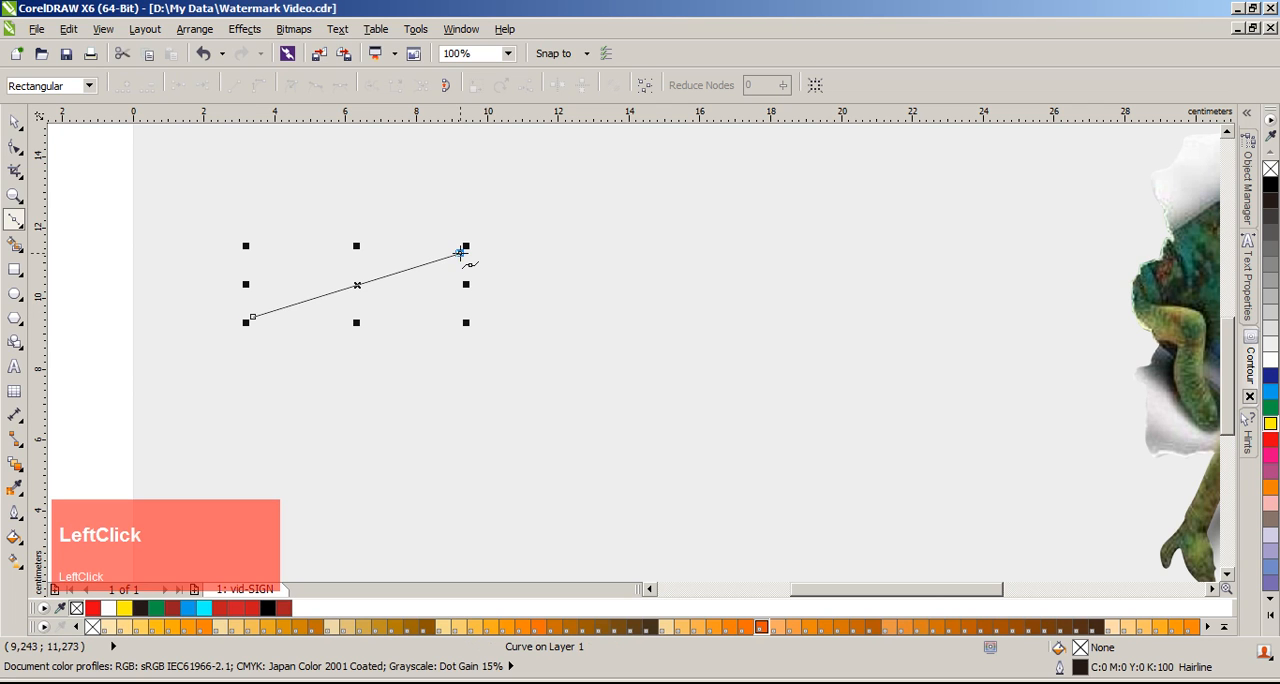
pyautogui.click(619, 315)
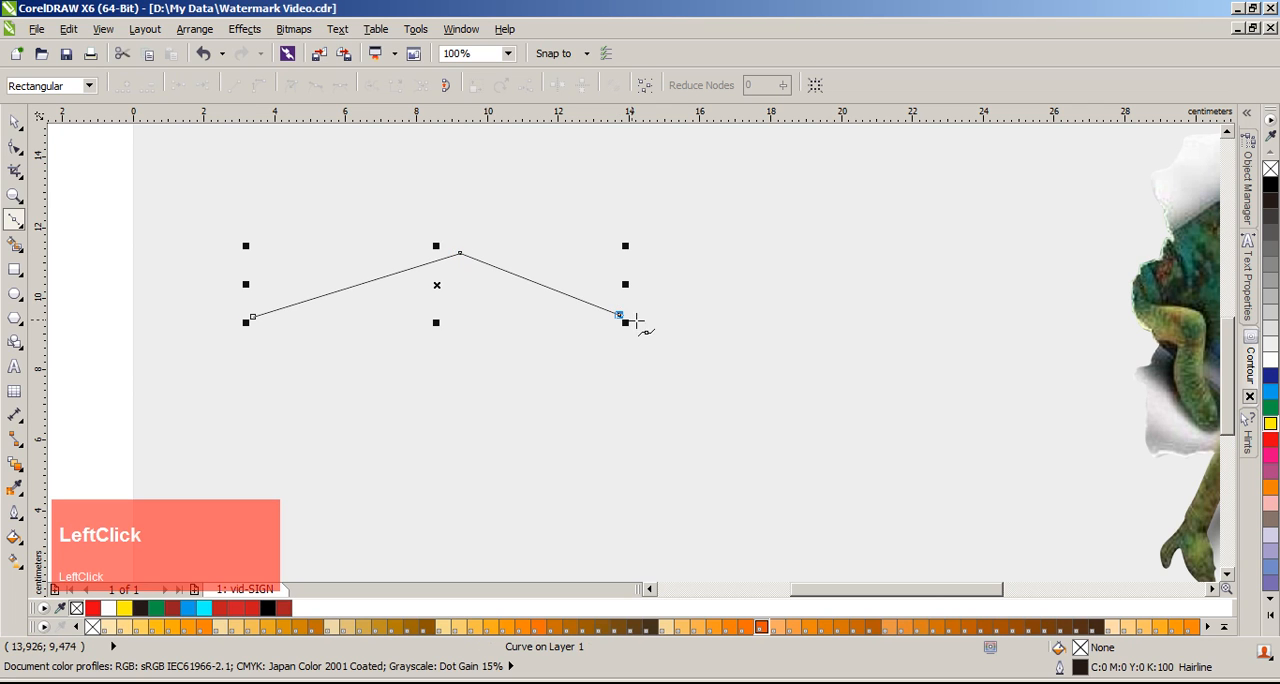
pyautogui.click(825, 308)
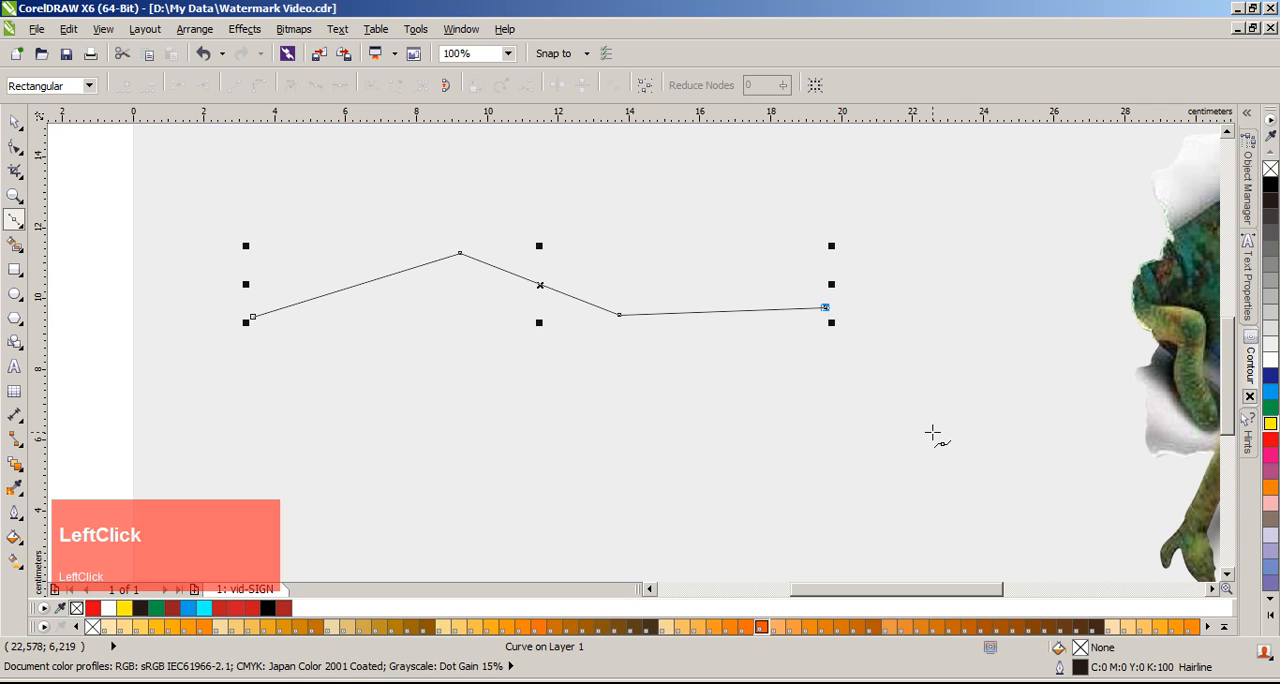
# Step: Continue the zigzag line with three more Bézier segments into a closed six-sided shape and move it further down the page
pyautogui.click(932, 432)
pyautogui.click(598, 410)
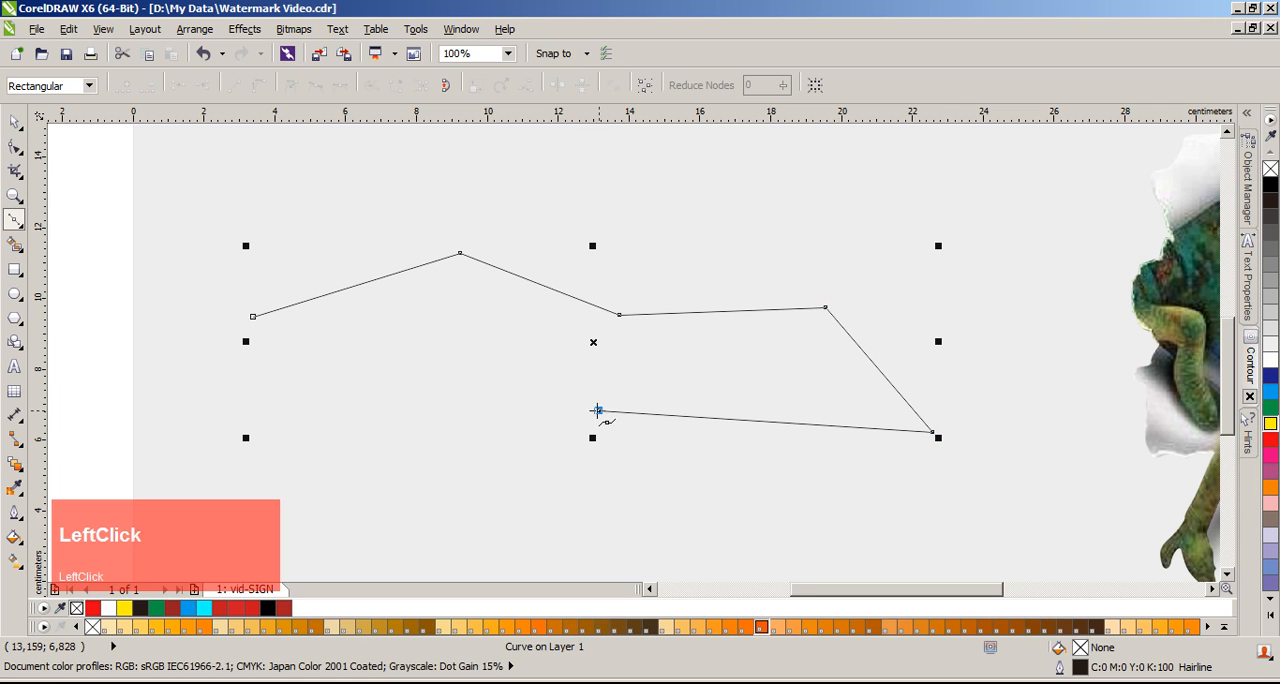
pyautogui.click(253, 317)
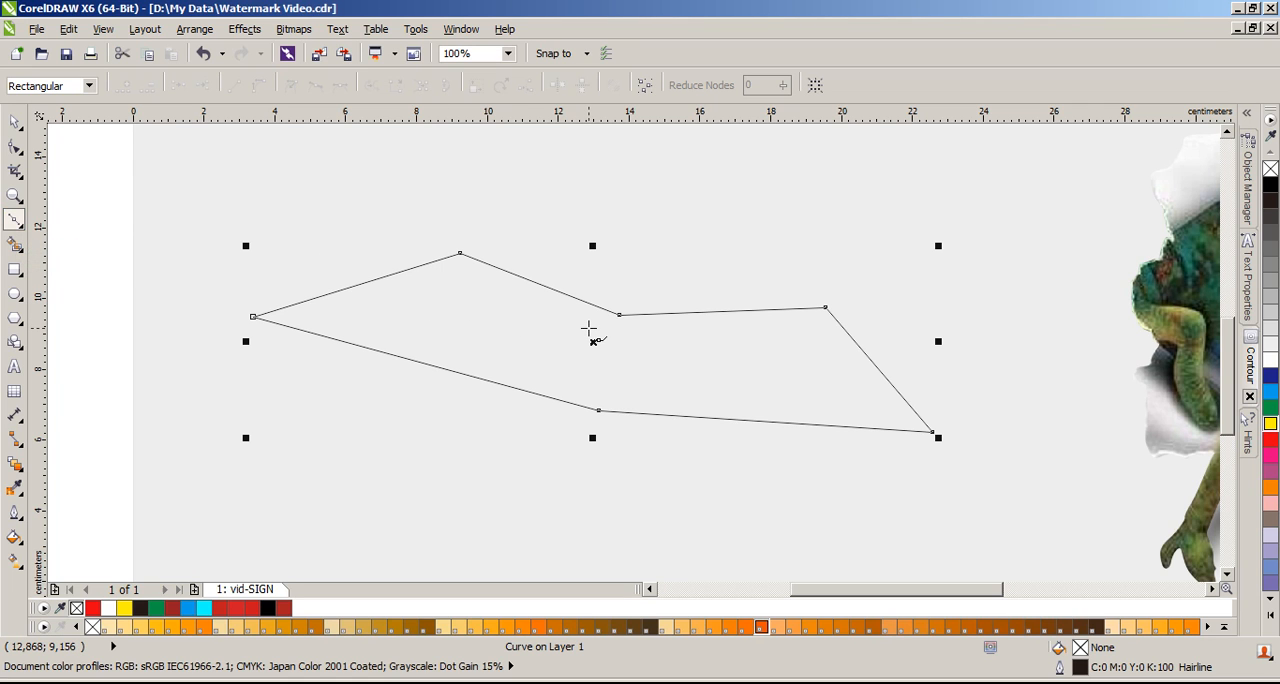
pyautogui.moveTo(592, 347); pyautogui.dragTo(566, 480)
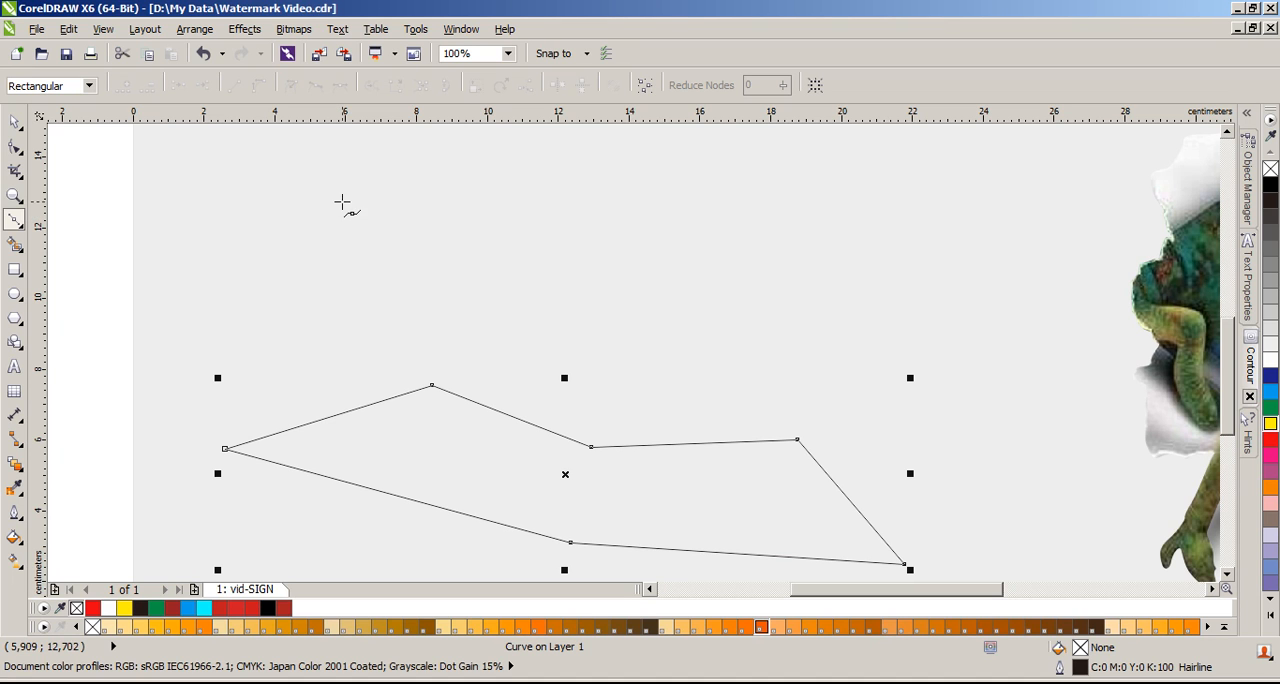
# Step: Draw a curved Bézier segment about 6.6 cm wide above the six-sided shape, swinging its end node's handles to form an upward arch
pyautogui.click(325, 273)
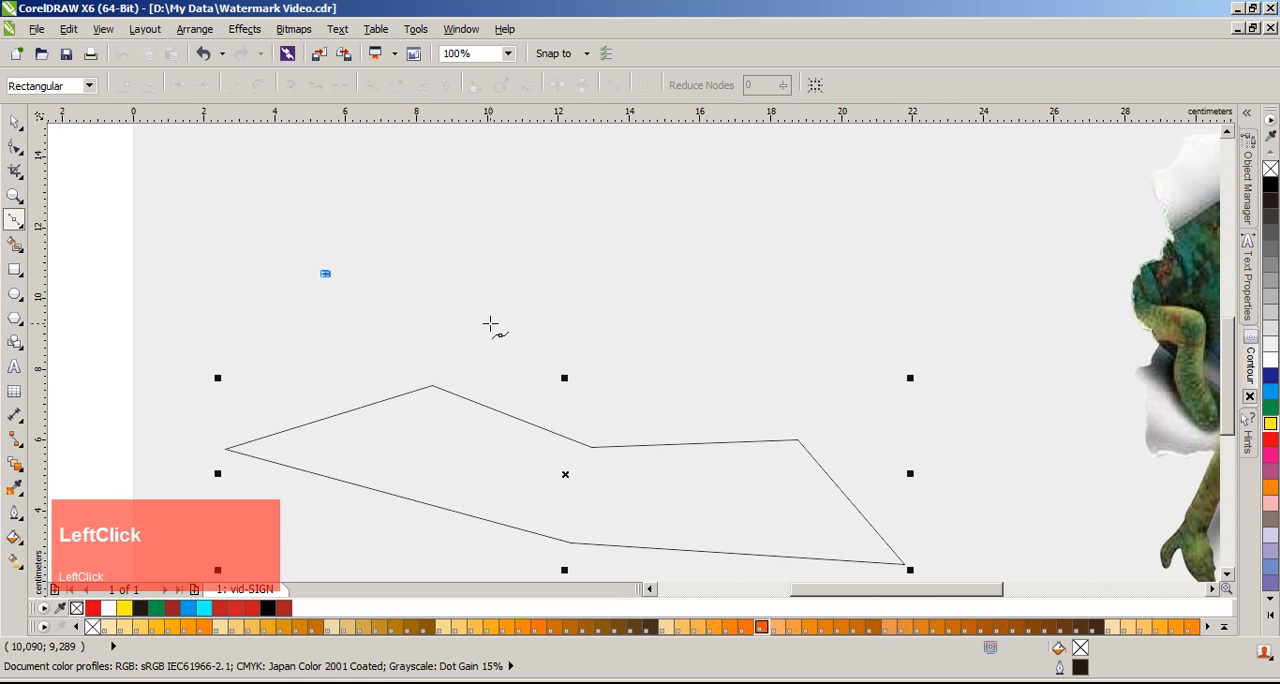
pyautogui.click(560, 273)
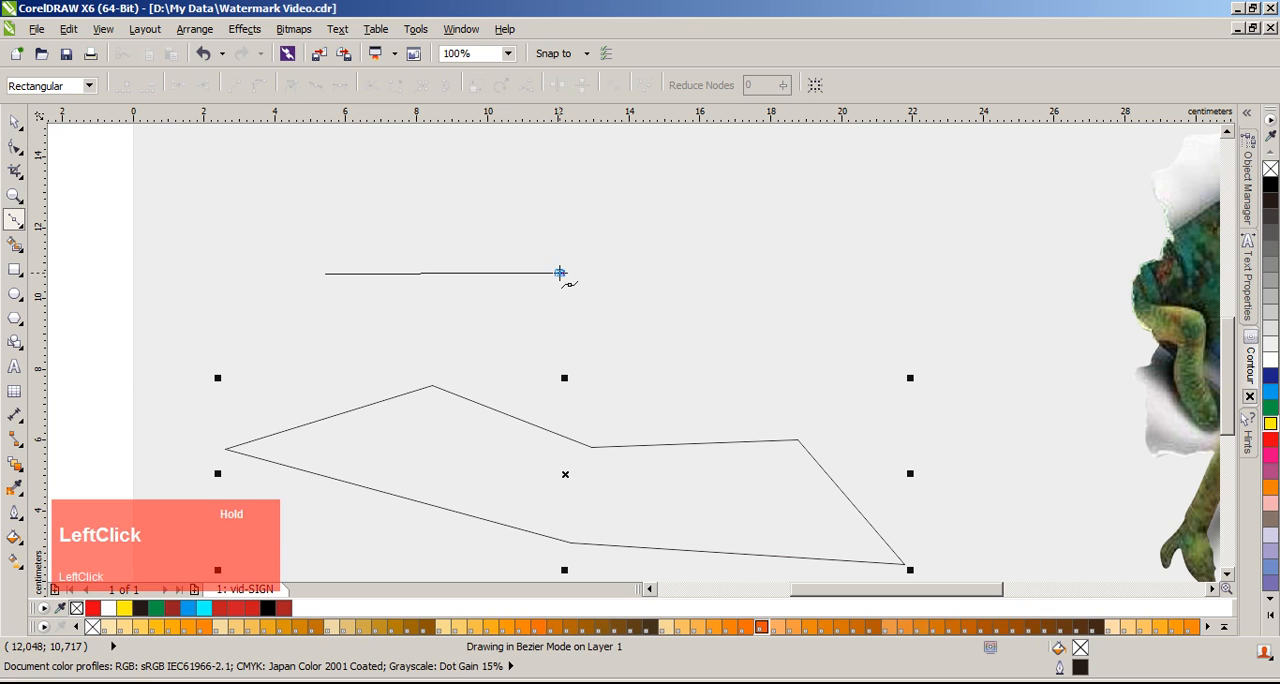
pyautogui.moveTo(560, 273); pyautogui.dragTo(677, 354)
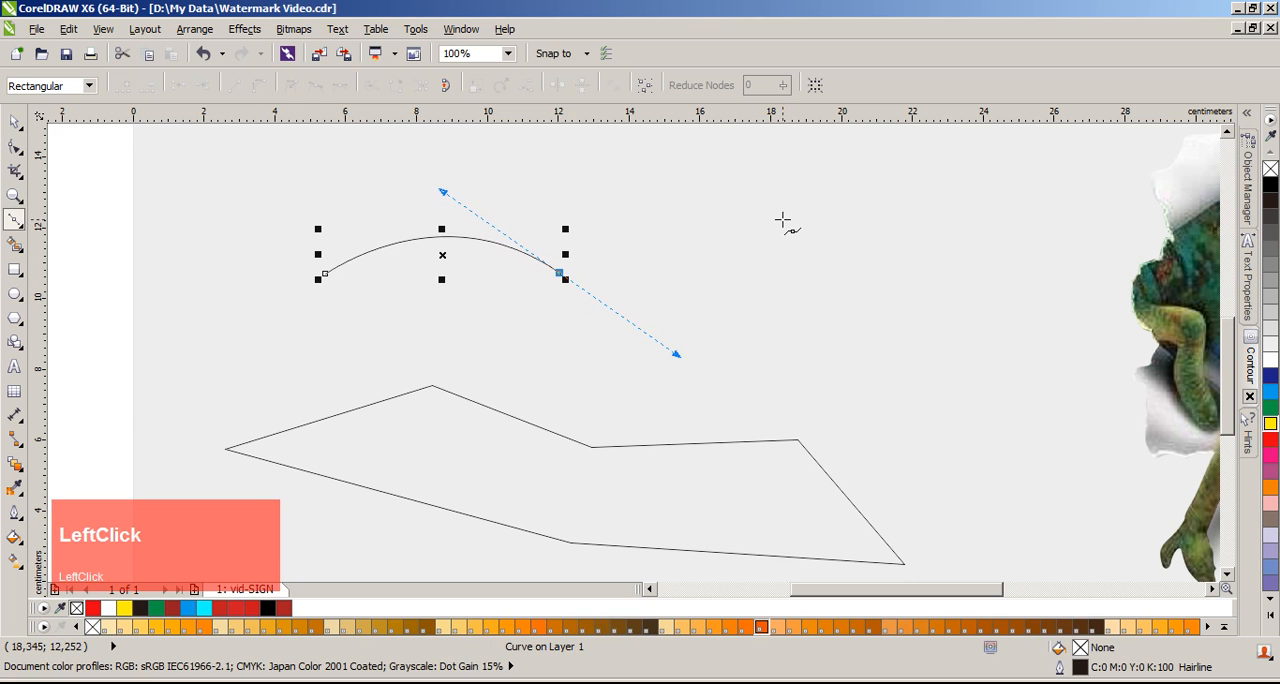
pyautogui.click(560, 273)
pyautogui.moveTo(560, 273); pyautogui.dragTo(717, 181)
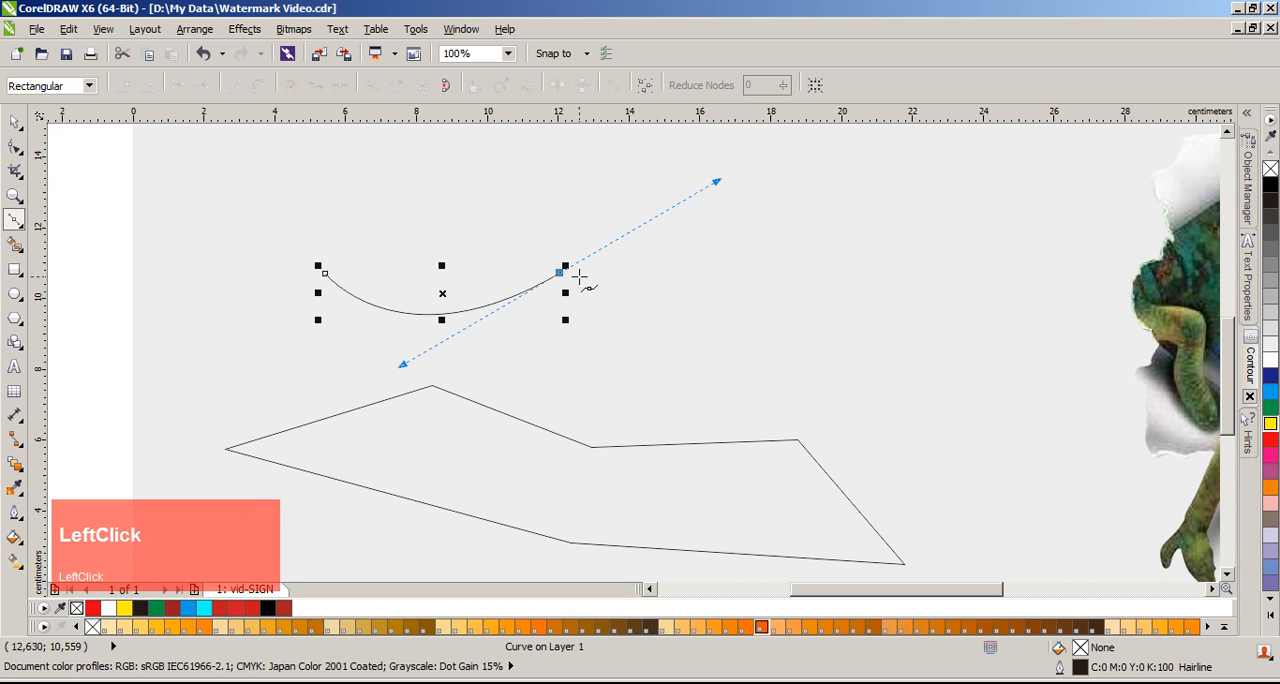
pyautogui.moveTo(560, 273)
pyautogui.mouseDown()
pyautogui.moveTo(666, 316)
pyautogui.moveTo(707, 380)
pyautogui.mouseUp()
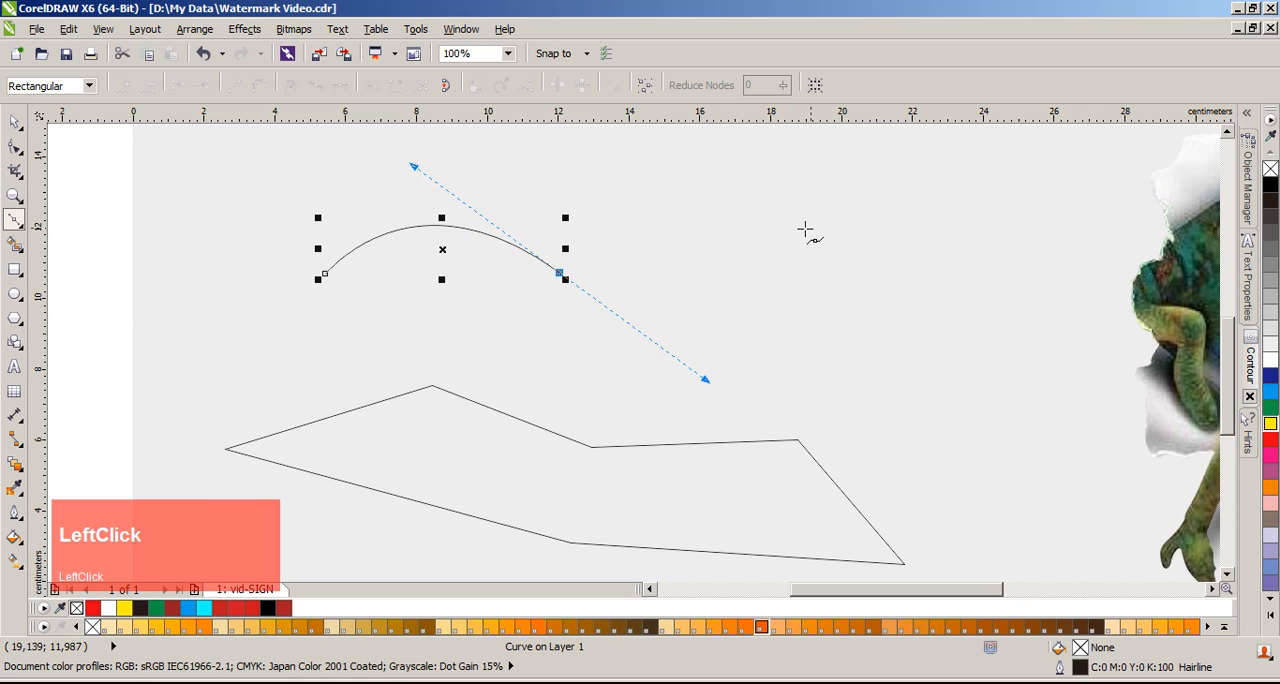
# Step: Extend the arch into a wave and lead two curved segments back to the start node to close it, returning to the Pick tool
pyautogui.click(842, 274)
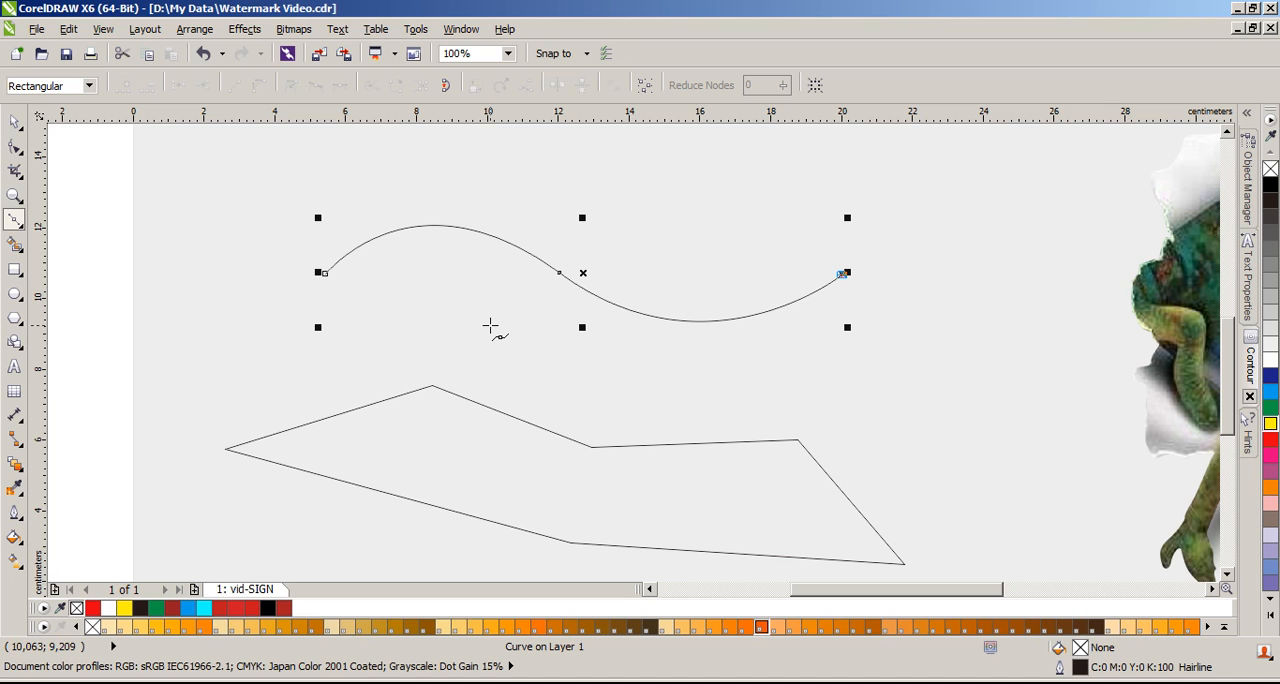
pyautogui.click(843, 273)
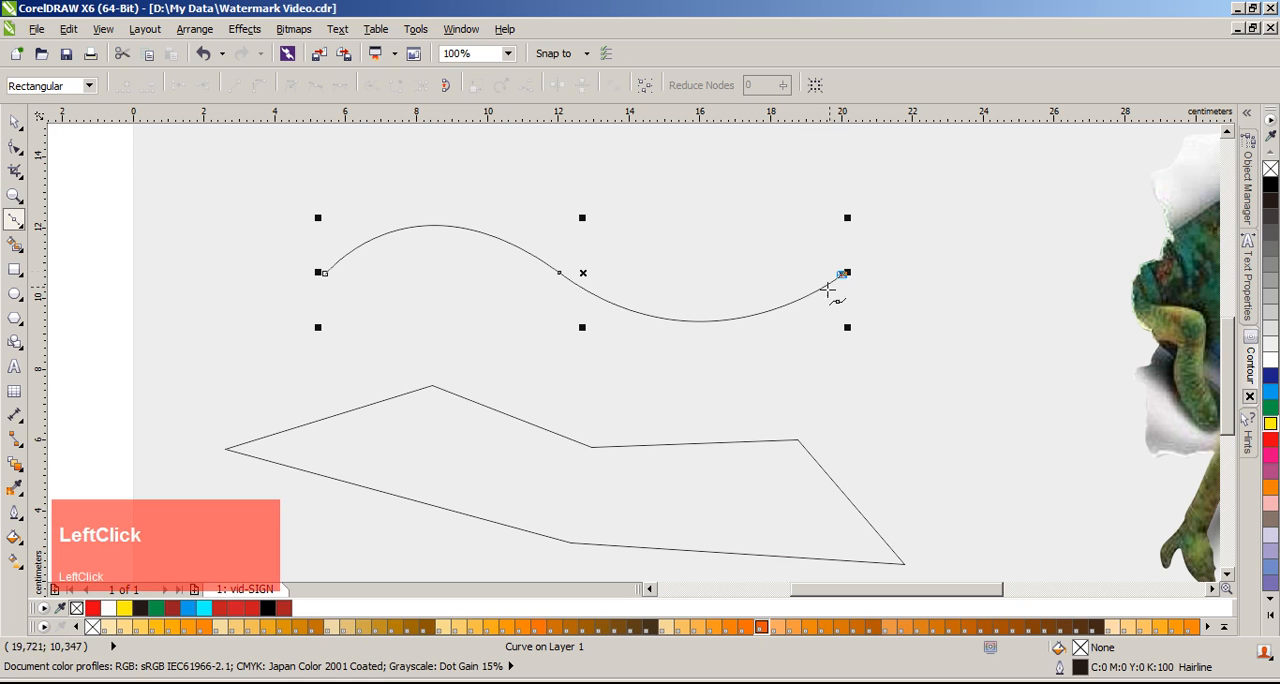
pyautogui.moveTo(578, 268); pyautogui.dragTo(462, 191)
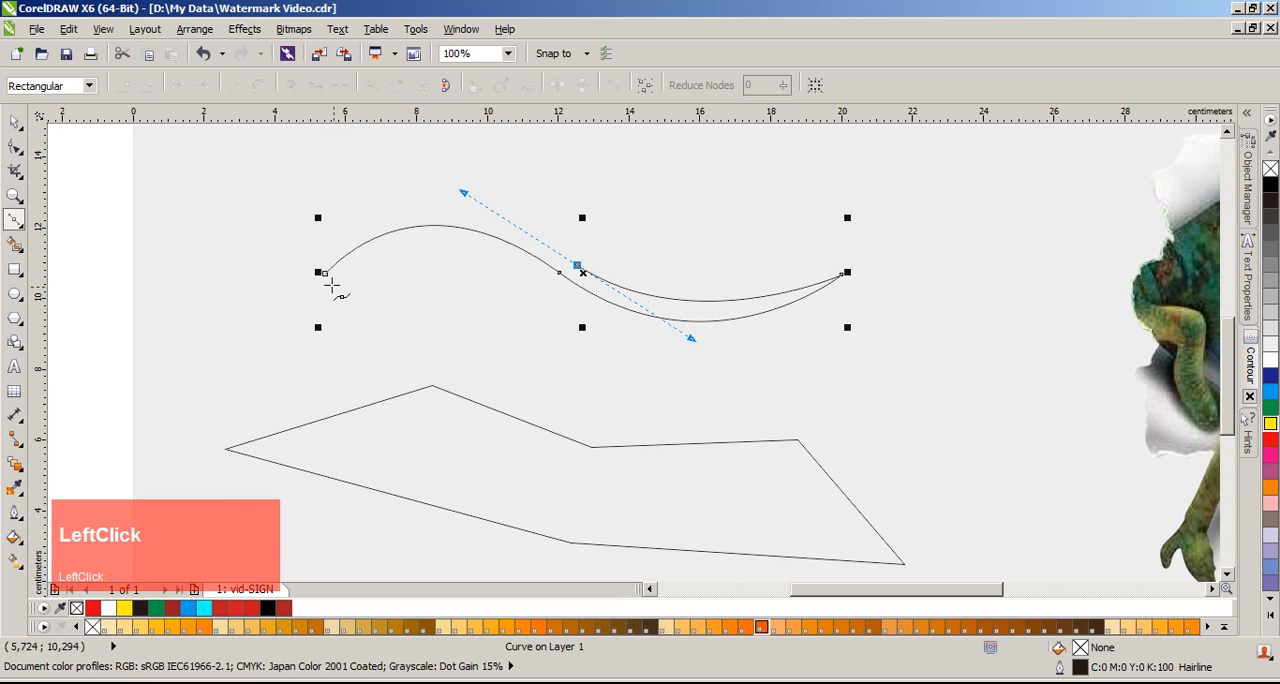
pyautogui.click(326, 272)
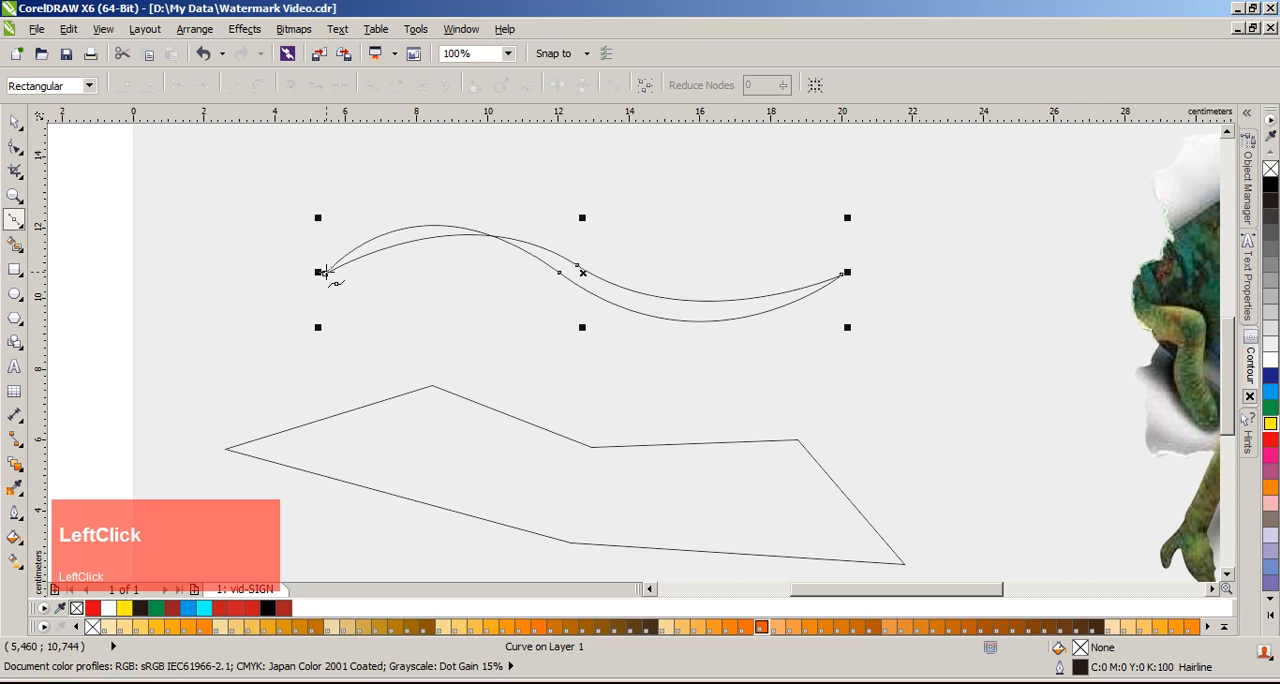
pyautogui.moveTo(325, 271); pyautogui.dragTo(336, 248)
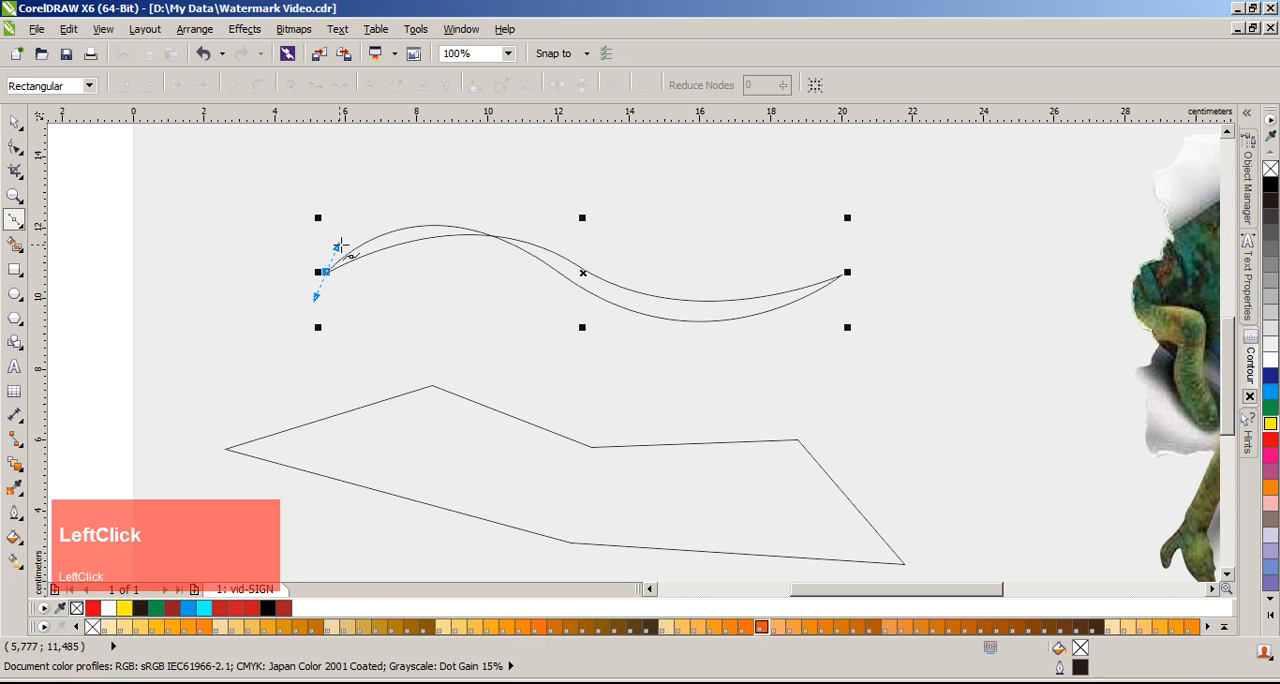
pyautogui.hotkey('ctrl', 'z')
pyautogui.press('space')
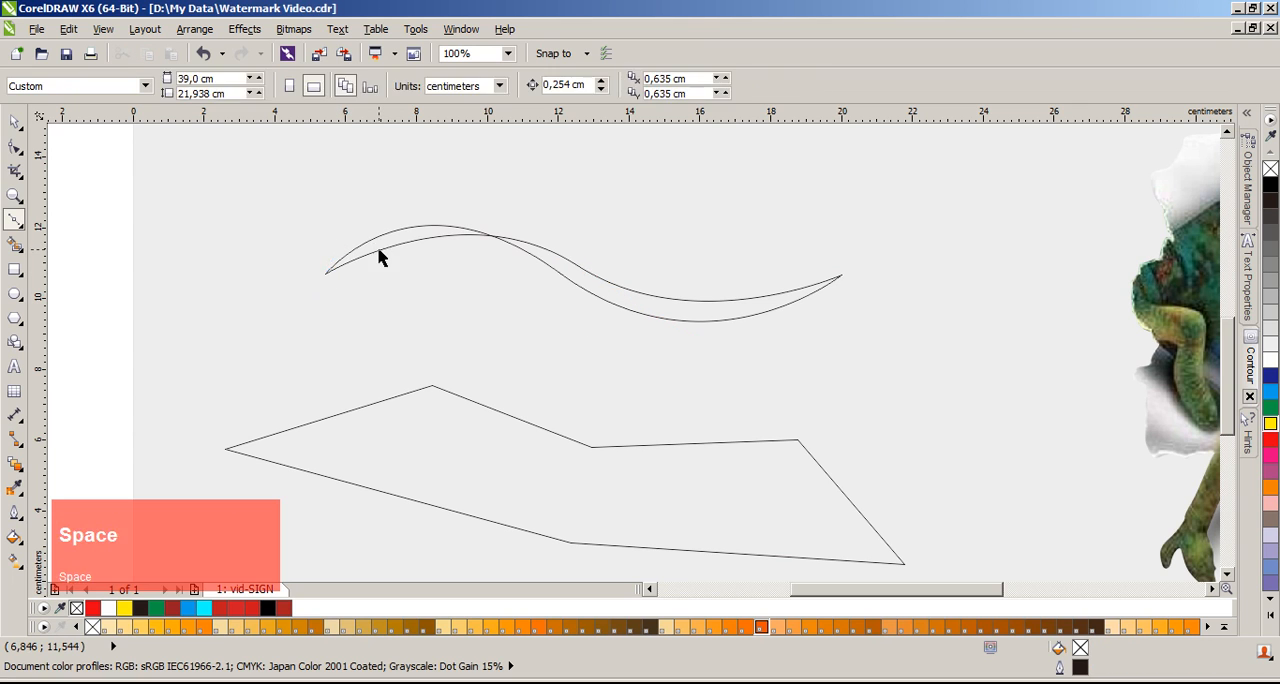
# Step: Bend the returning curve of the wave outward with the Shape tool so its edges no longer cross, and fill the shape black
pyautogui.click(410, 258)
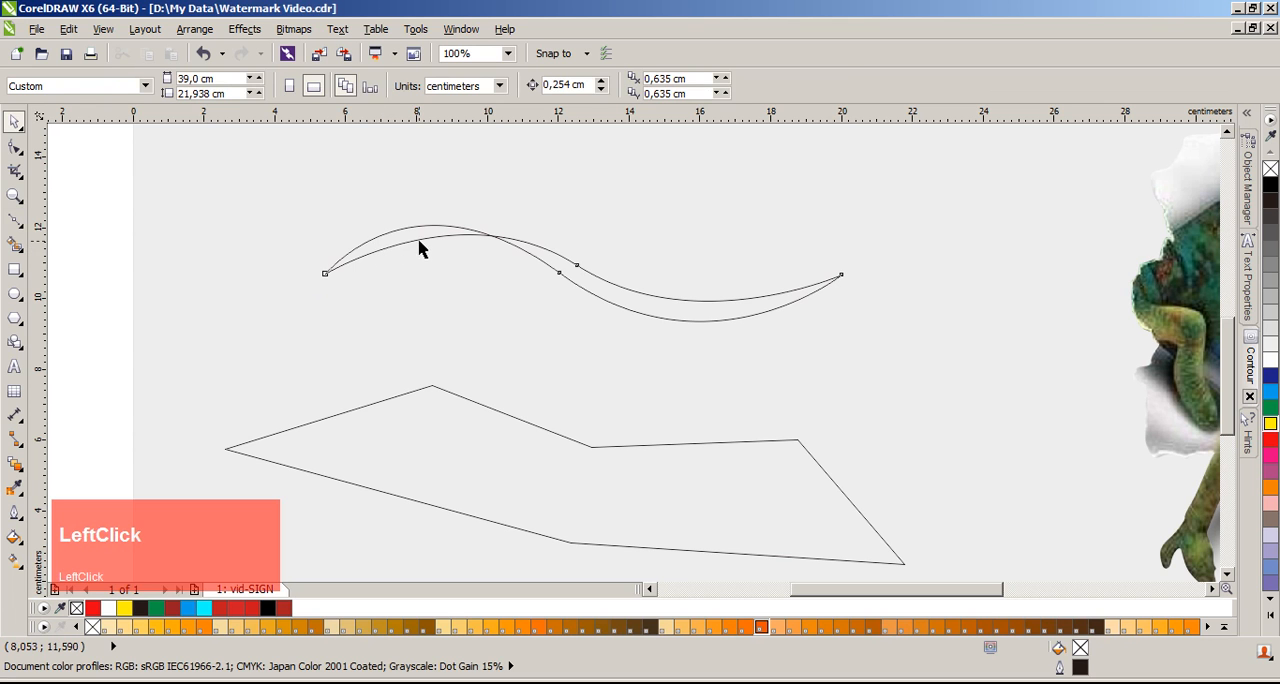
pyautogui.doubleClick(419, 241)
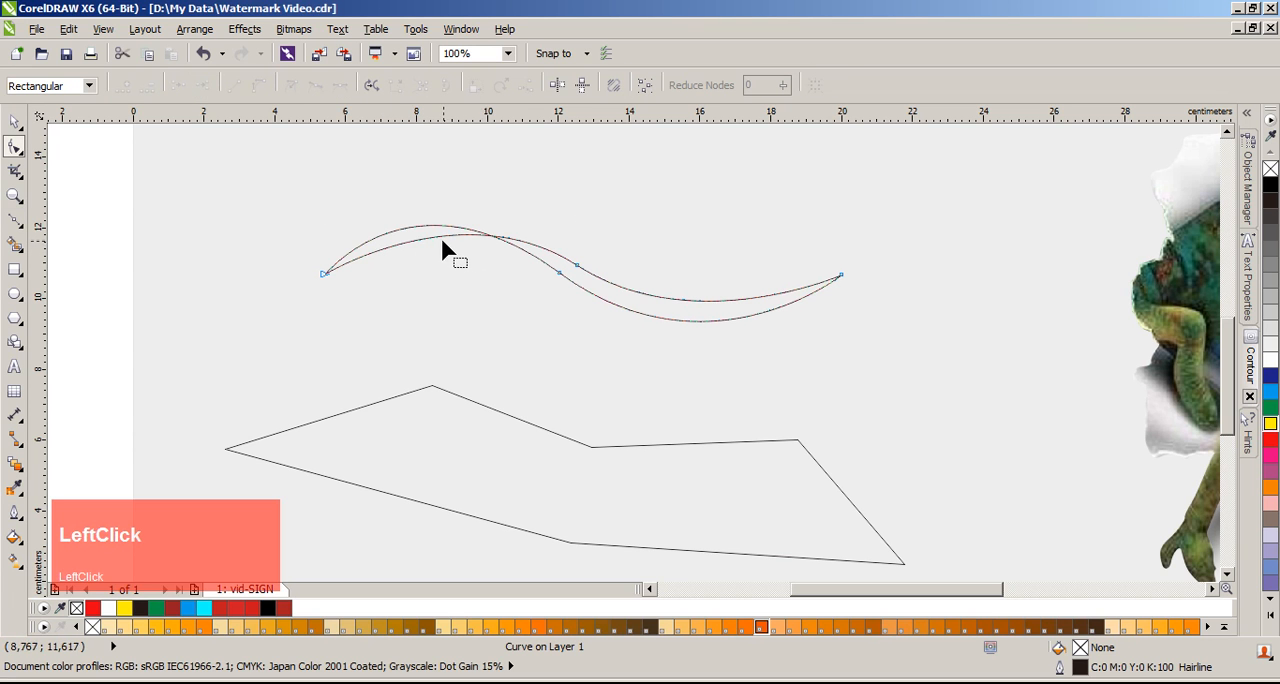
pyautogui.moveTo(435, 232)
pyautogui.mouseDown()
pyautogui.moveTo(431, 212)
pyautogui.moveTo(430, 224)
pyautogui.mouseUp()
pyautogui.press('space')
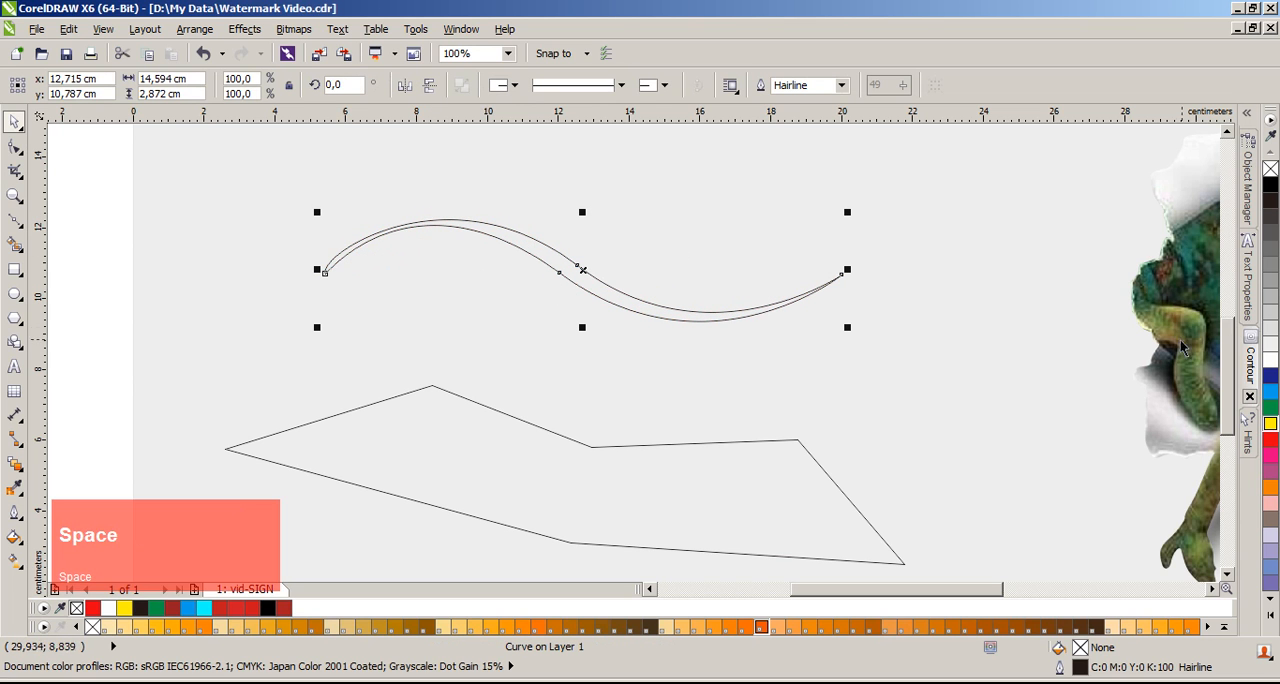
pyautogui.click(1270, 185)
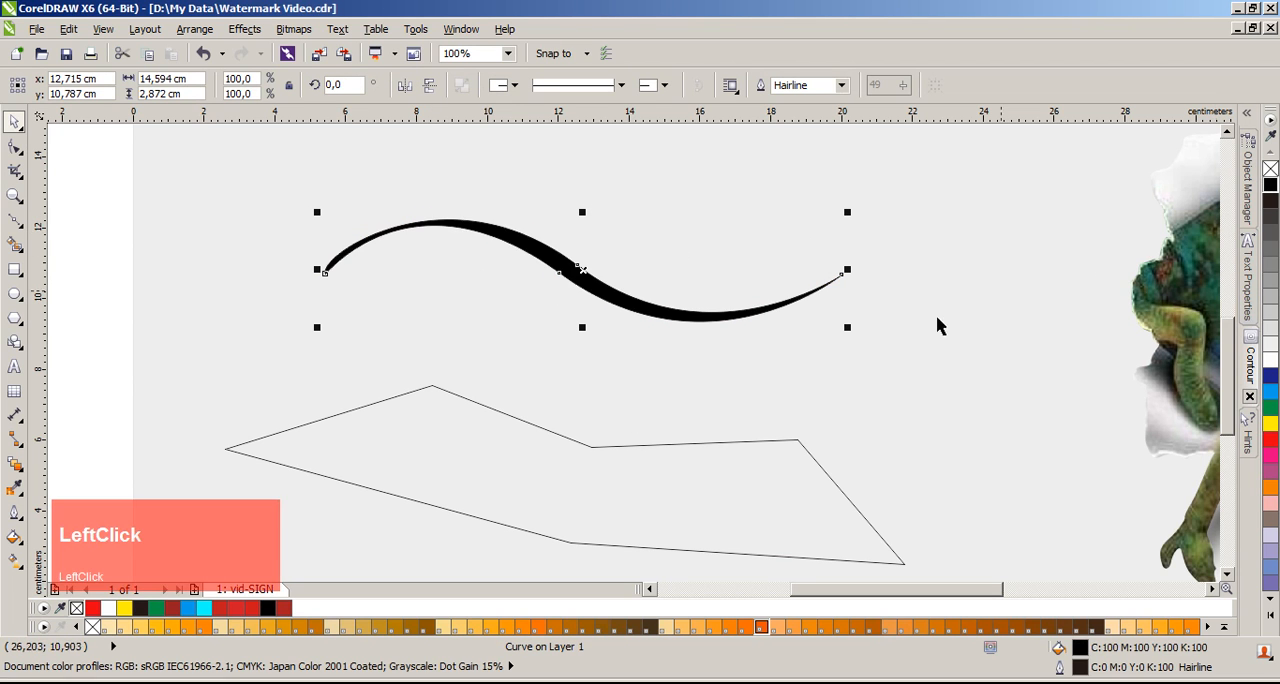
# Step: Delete the black wave shape together with the six-sided shape
pyautogui.click(420, 288)
pyautogui.click(607, 491)
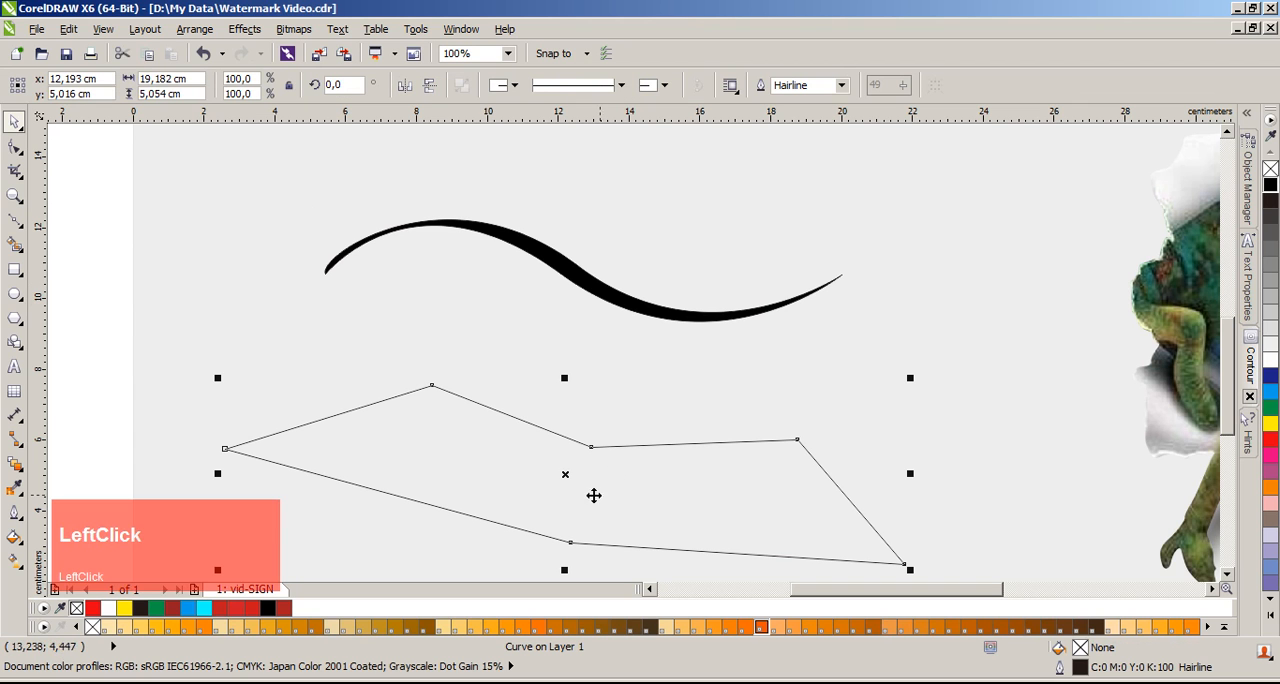
pyautogui.click(112, 290)
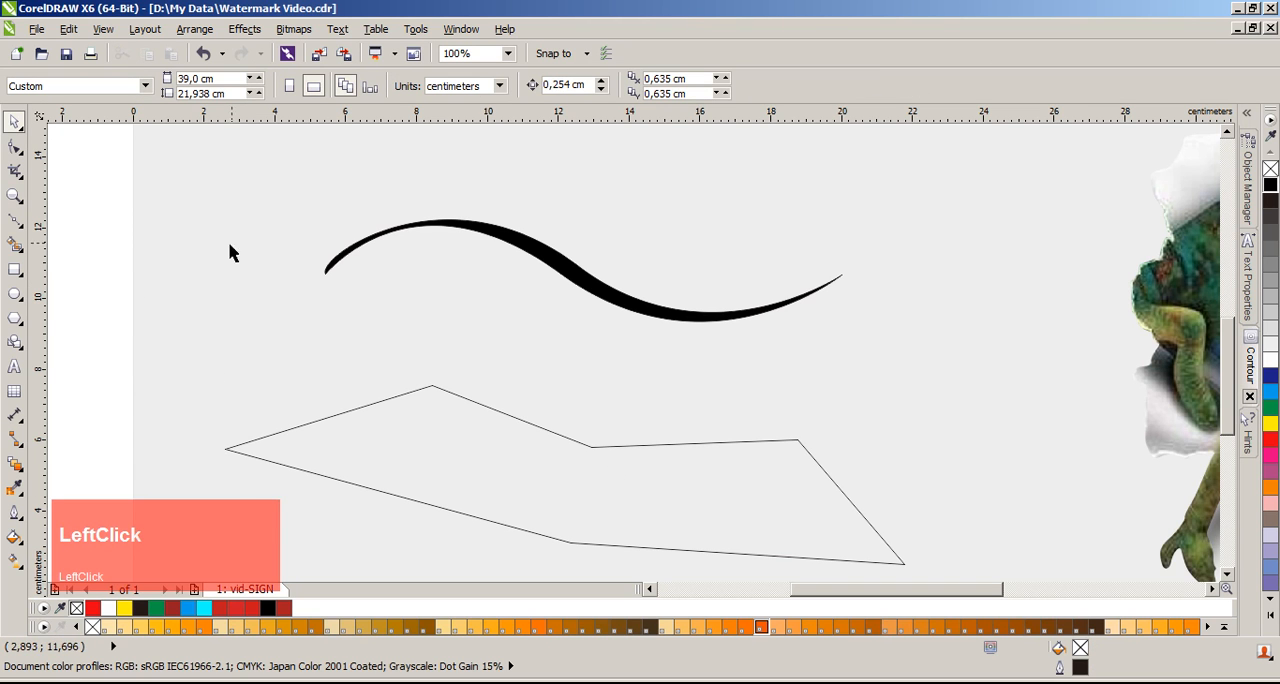
pyautogui.moveTo(83, 186); pyautogui.dragTo(955, 558)
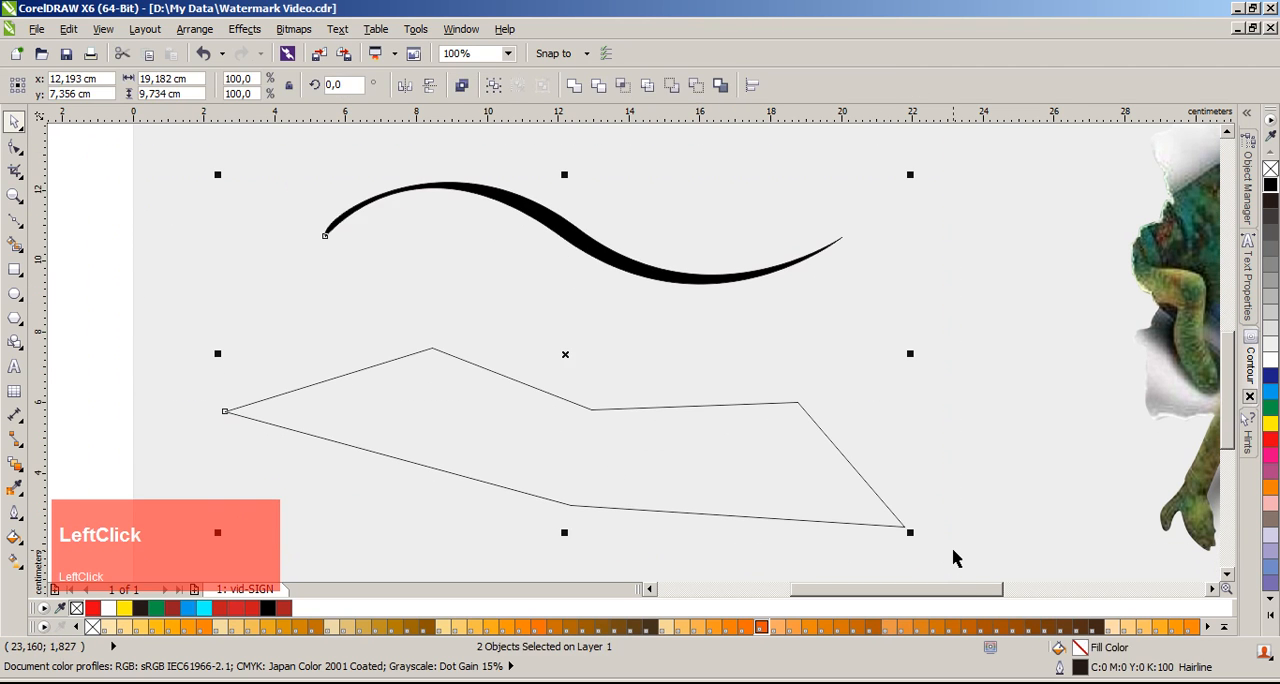
pyautogui.press('Delete')
# Step: Draw a closed eight-sided shape about 16.5 cm wide and 4.7 cm high with the Pen tool and move it down the page
pyautogui.click(15, 220)
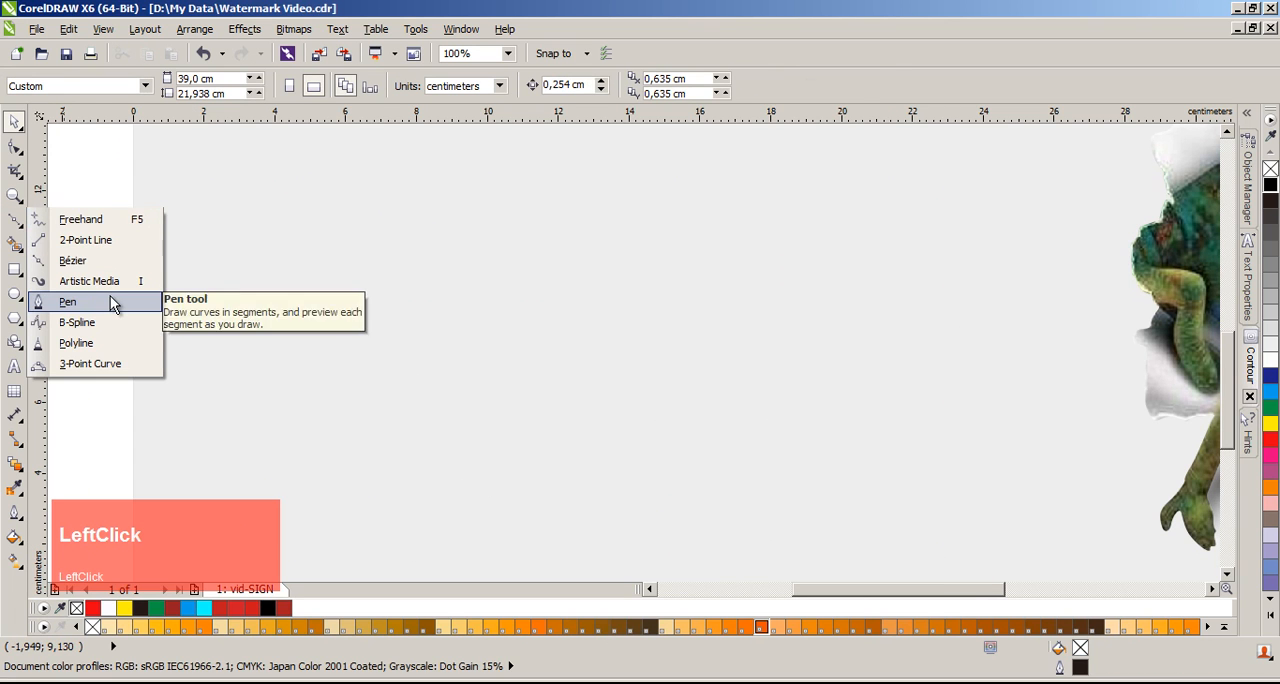
pyautogui.click(110, 298)
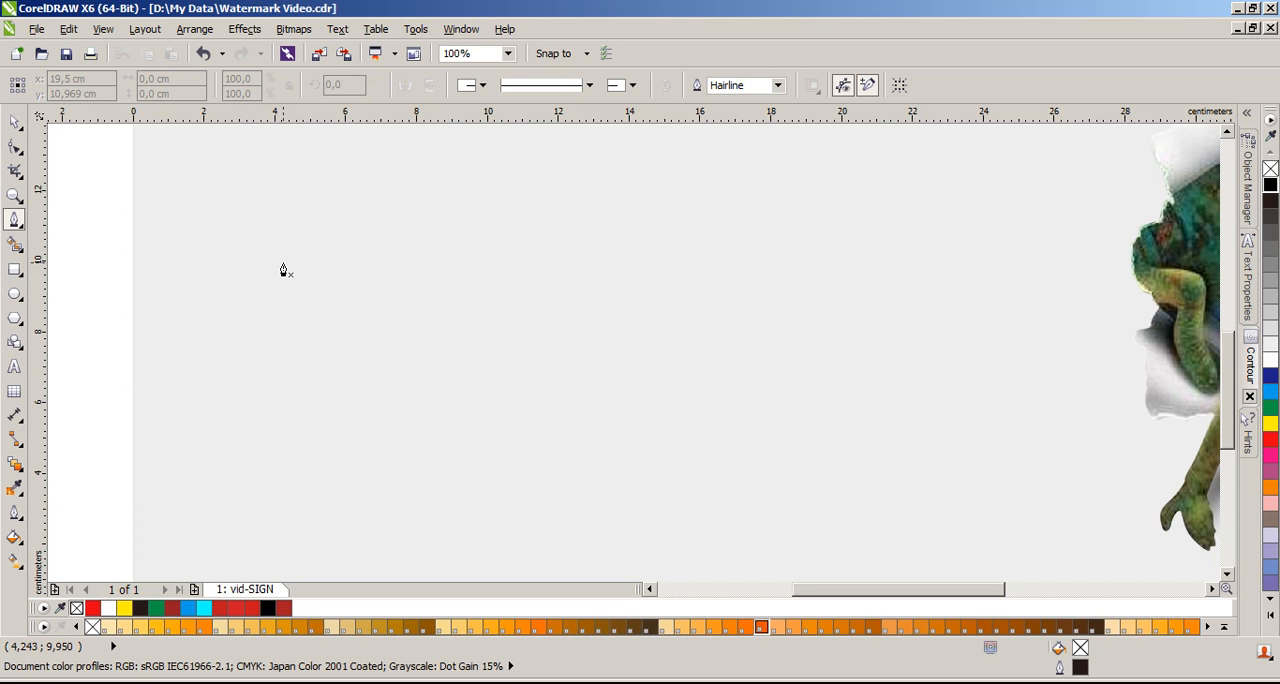
pyautogui.click(283, 270)
pyautogui.click(474, 275)
pyautogui.click(538, 356)
pyautogui.click(788, 289)
pyautogui.click(868, 366)
pyautogui.click(797, 429)
pyautogui.click(535, 402)
pyautogui.click(345, 336)
pyautogui.click(283, 268)
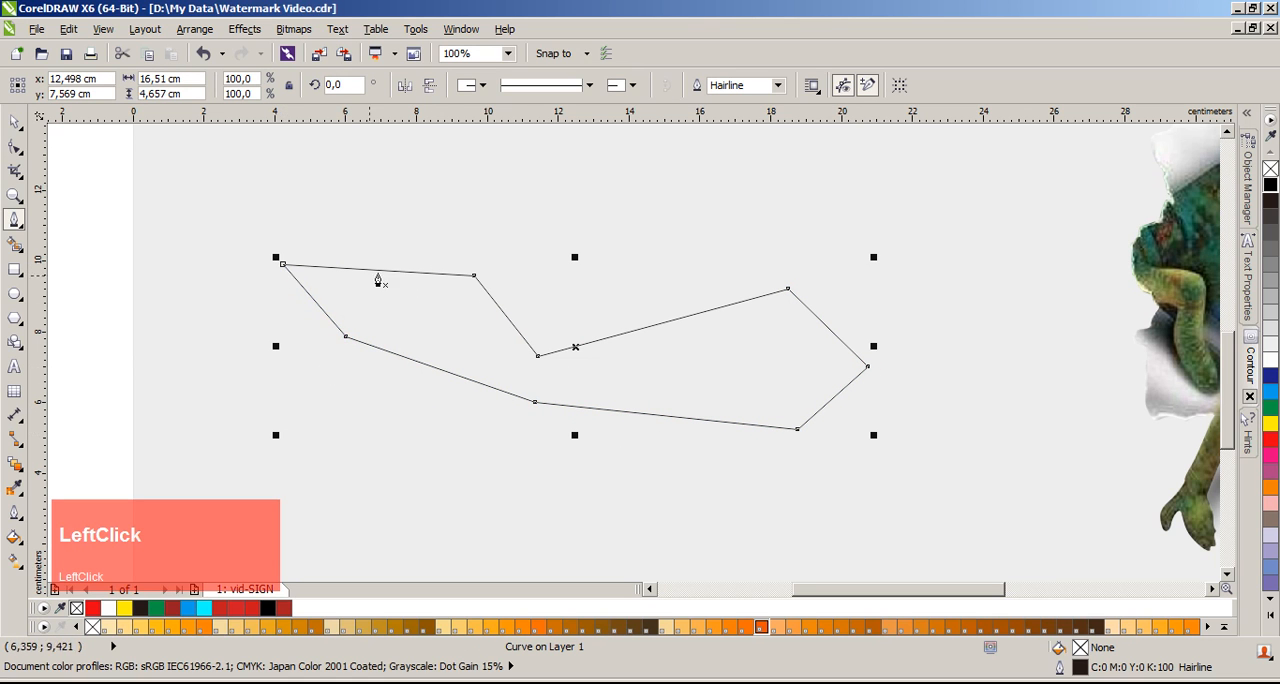
pyautogui.moveTo(578, 345); pyautogui.dragTo(578, 456)
# Step: Draw an open wave of two curved Pen tool segments about 13.6 cm wide and 1.7 cm high above the eight-sided shape
pyautogui.click(14, 220)
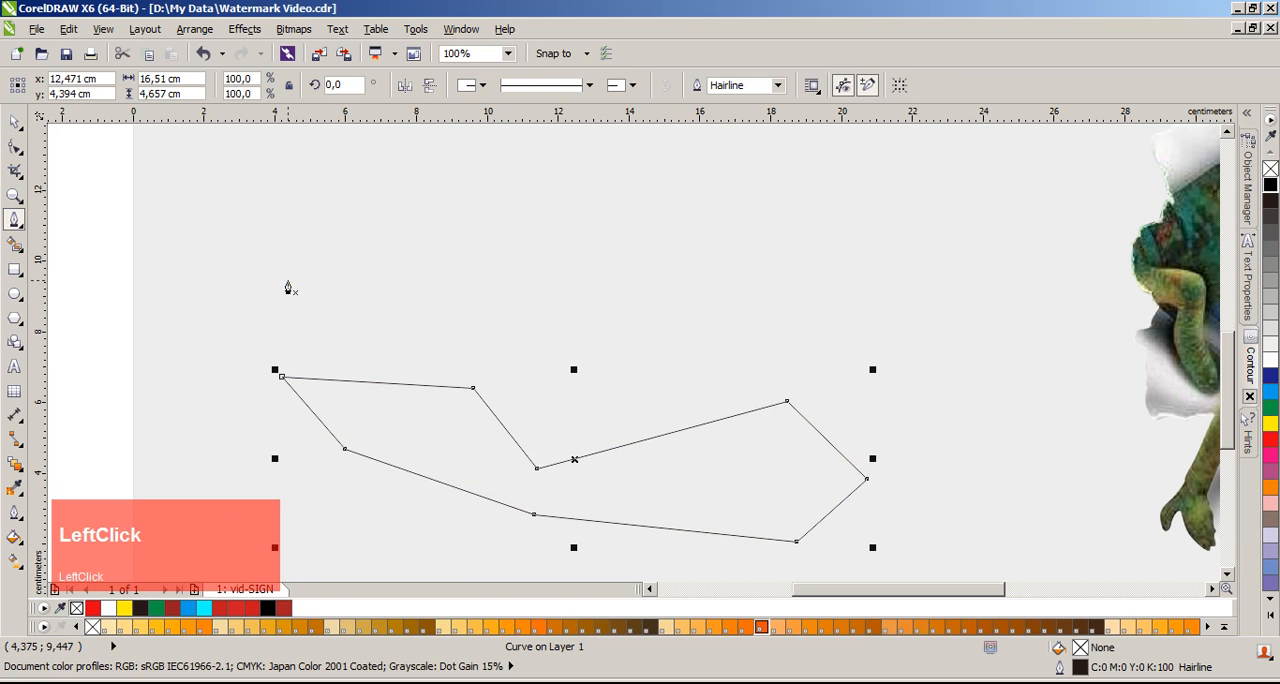
pyautogui.click(287, 279)
pyautogui.moveTo(512, 256); pyautogui.dragTo(625, 328)
pyautogui.moveTo(768, 245); pyautogui.dragTo(820, 212)
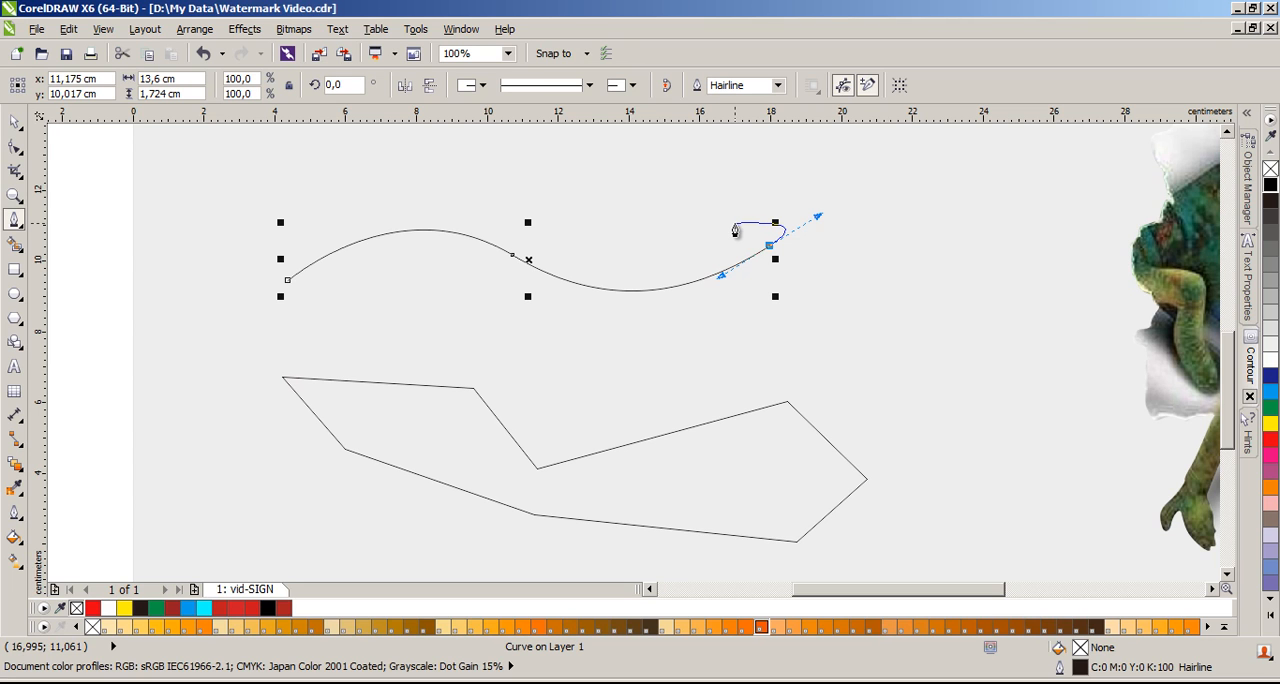
# Step: Release the wave's end-node handle and draw curved segments back along its upper side to the start node, closing the shape
pyautogui.press('alt')
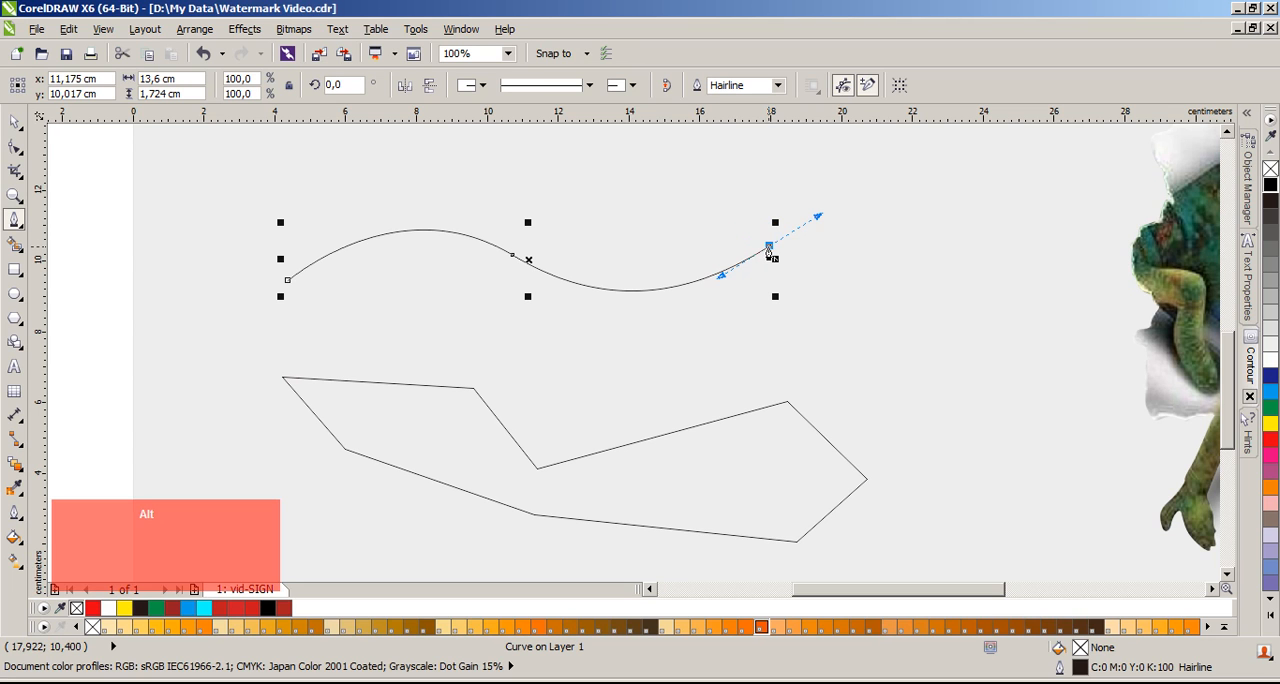
pyautogui.moveTo(769, 250); pyautogui.dragTo(513, 249)
pyautogui.moveTo(404, 219); pyautogui.dragTo(319, 229)
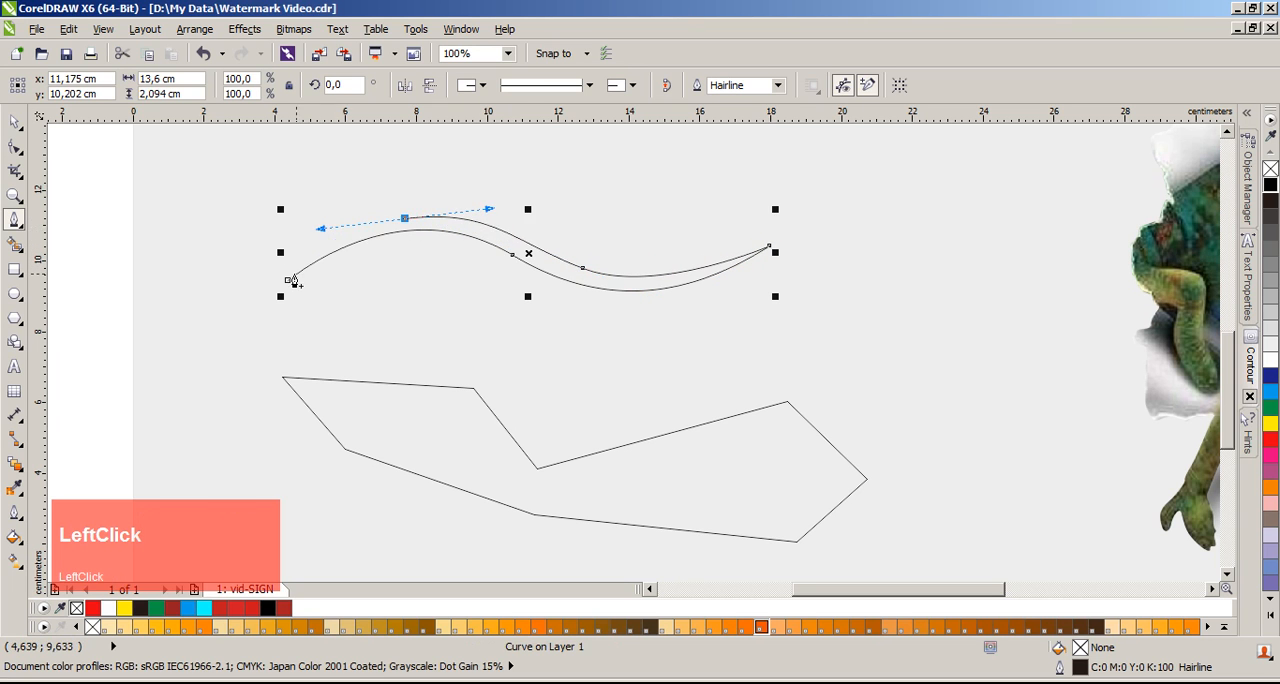
pyautogui.click(287, 285)
pyautogui.press('space')
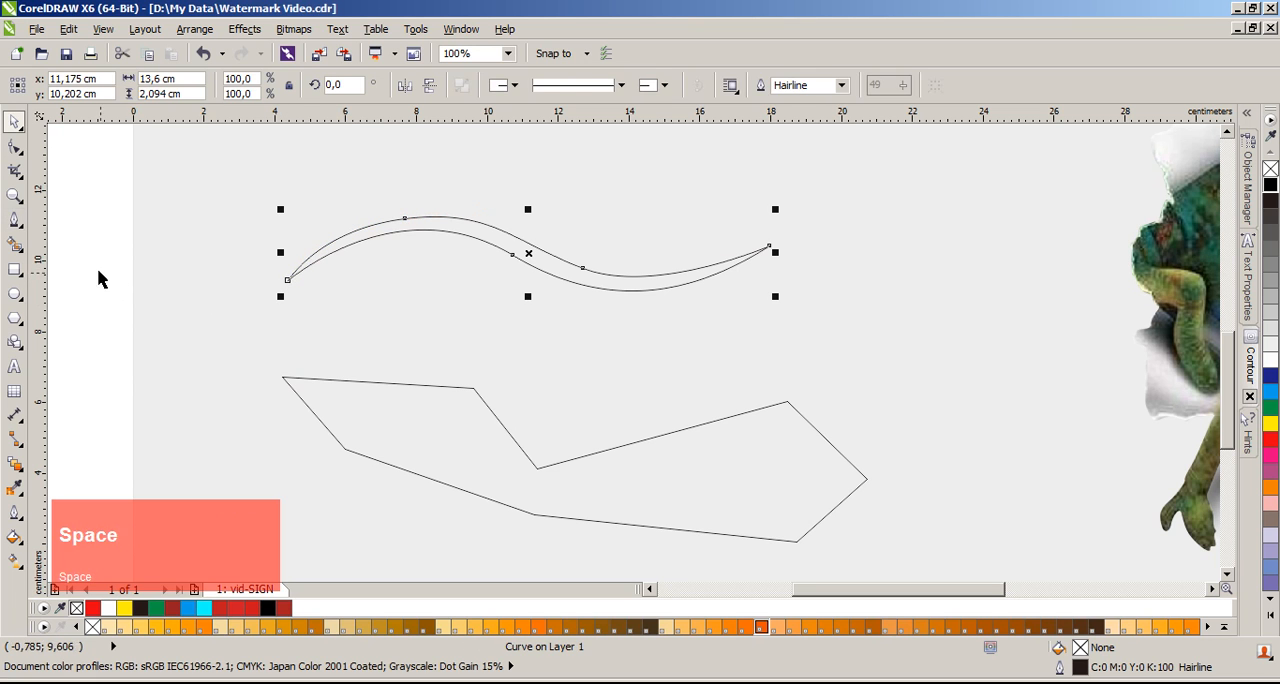
# Step: Move the closed wave shape slightly down and give it a black fill without an outline
pyautogui.click(120, 286)
pyautogui.moveTo(528, 266); pyautogui.dragTo(515, 281)
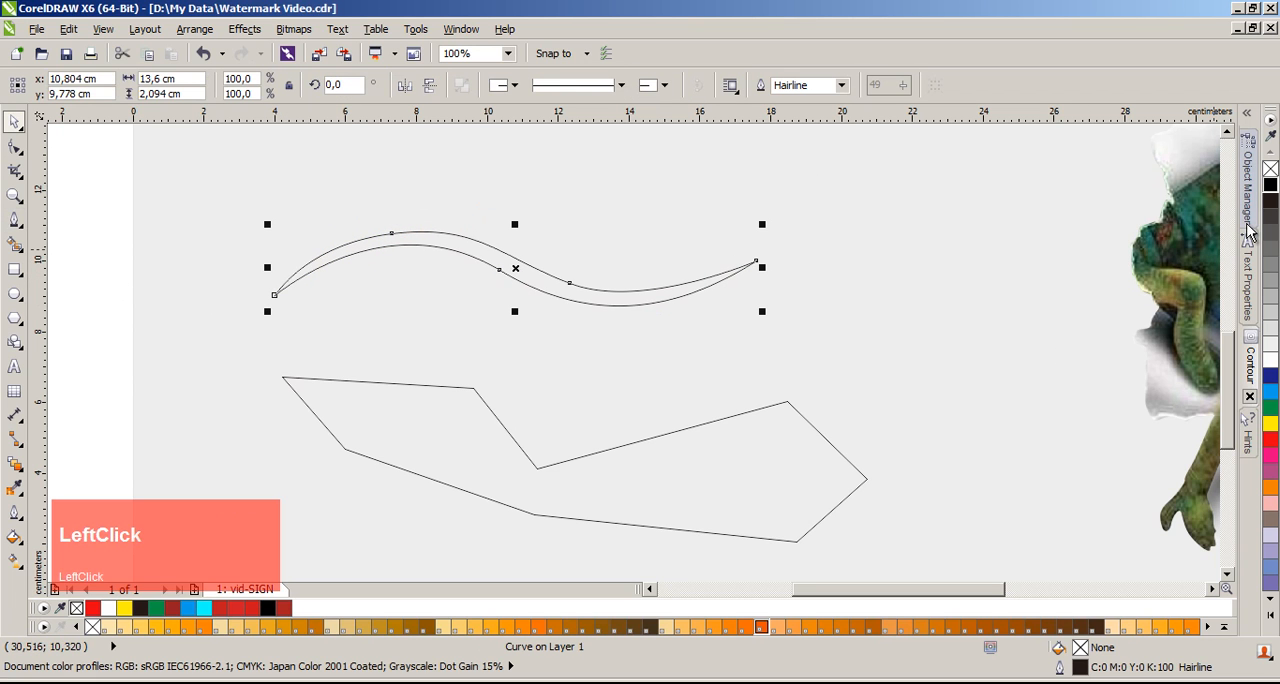
pyautogui.rightClick(1270, 170)
# Step: Delete the black wave shape together with the eight-sided shape
pyautogui.click(134, 214)
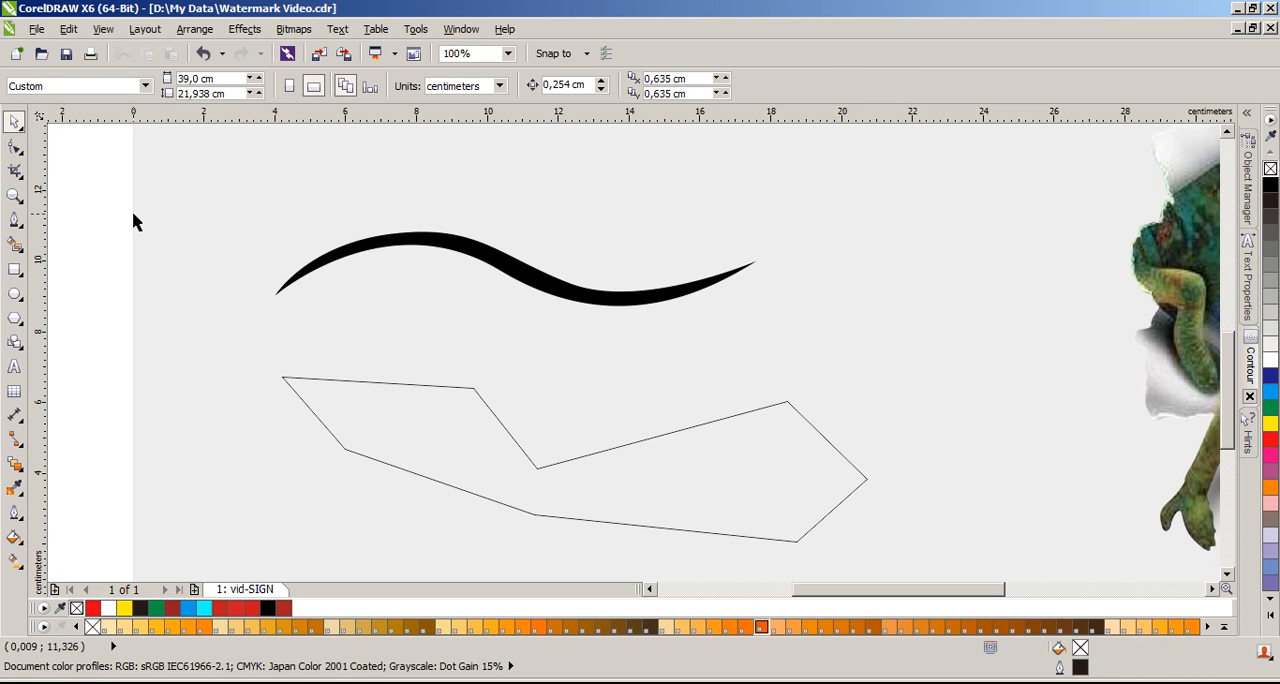
pyautogui.moveTo(91, 196); pyautogui.dragTo(905, 556)
pyautogui.press('Delete')
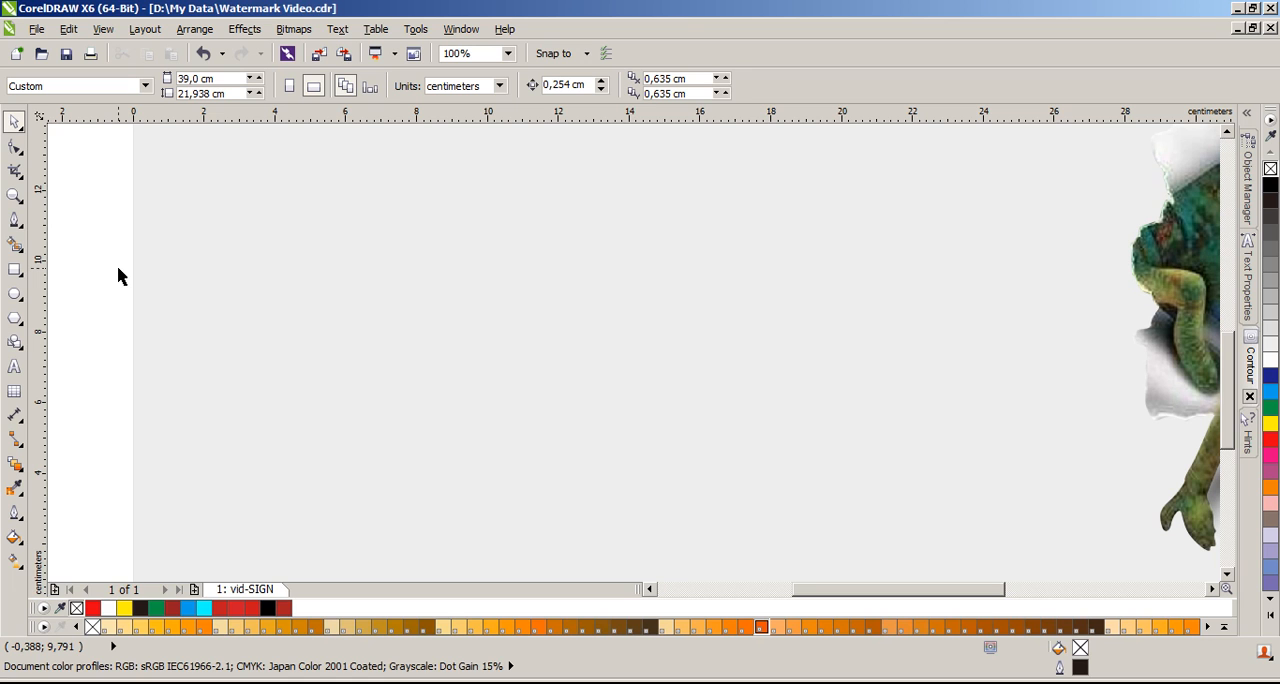
# Step: Draw a single arched curve about 6.3 cm wide and 1.2 cm high on the empty page with the Bézier tool
pyautogui.click(14, 220)
pyautogui.click(14, 244)
pyautogui.click(14, 220)
pyautogui.click(71, 260)
pyautogui.click(273, 312)
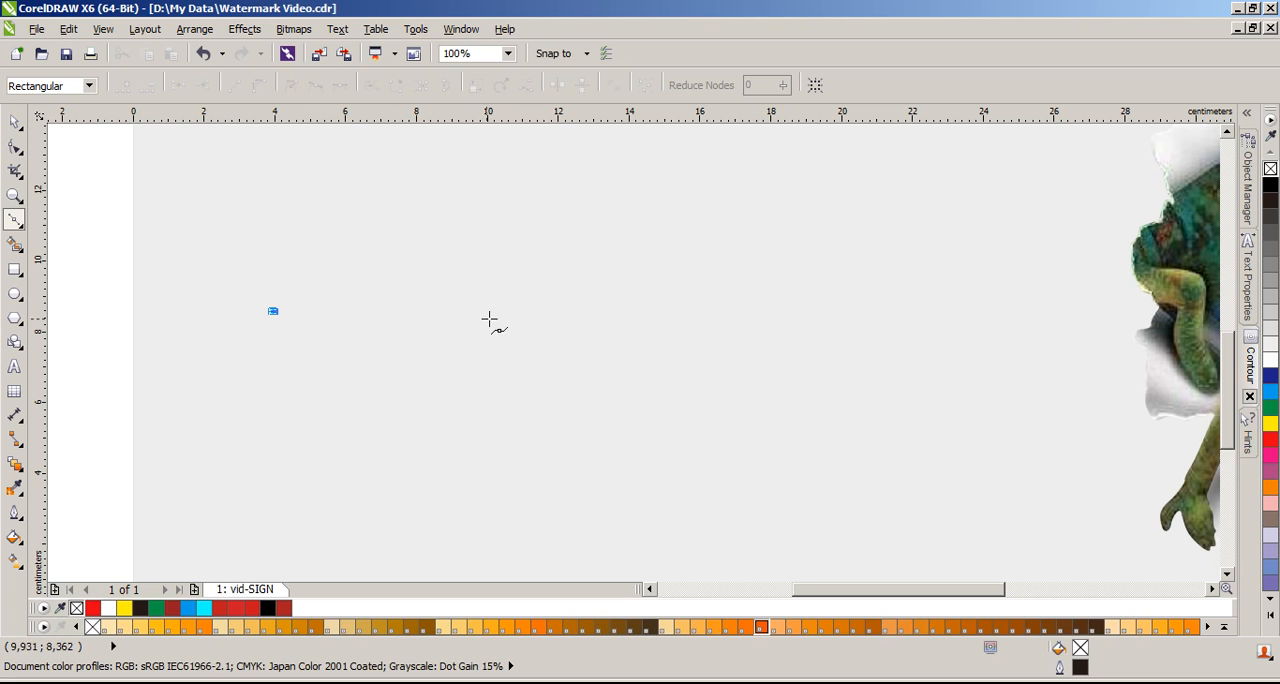
pyautogui.moveTo(494, 308); pyautogui.dragTo(649, 400)
# Step: Draw a second arched curve about 6.6 cm wide and 1.0 cm high below the first with the Pen tool
pyautogui.click(15, 220)
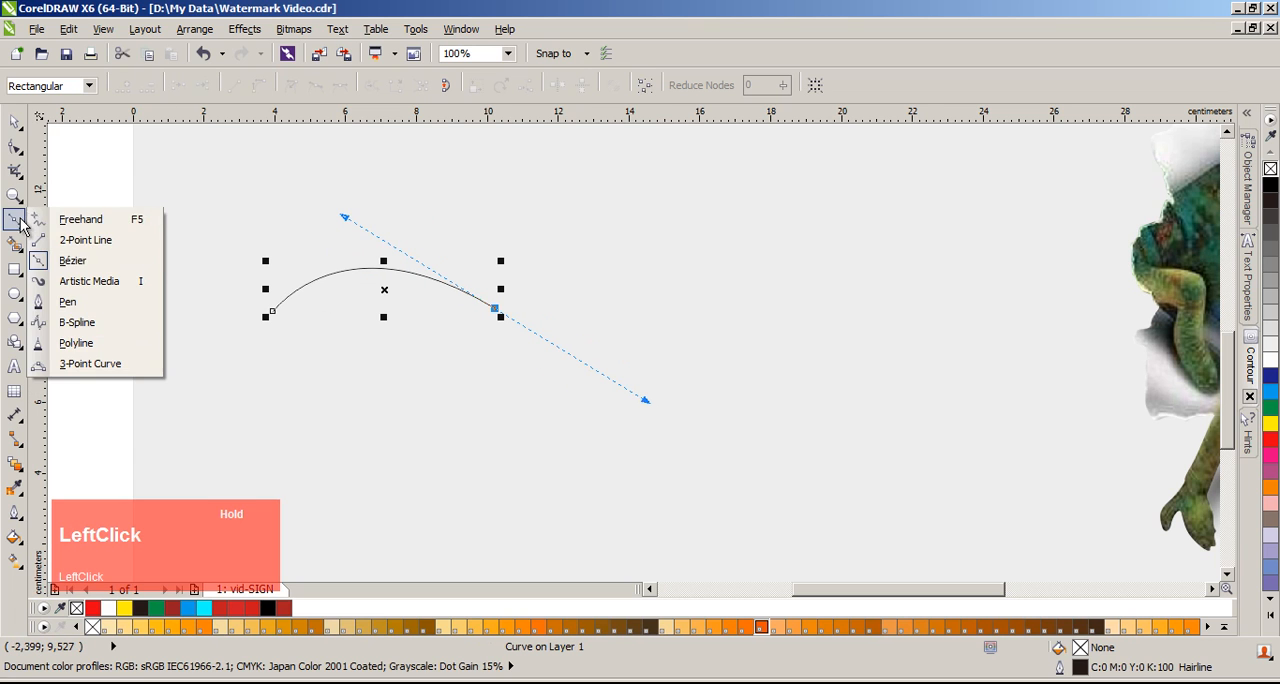
pyautogui.click(70, 301)
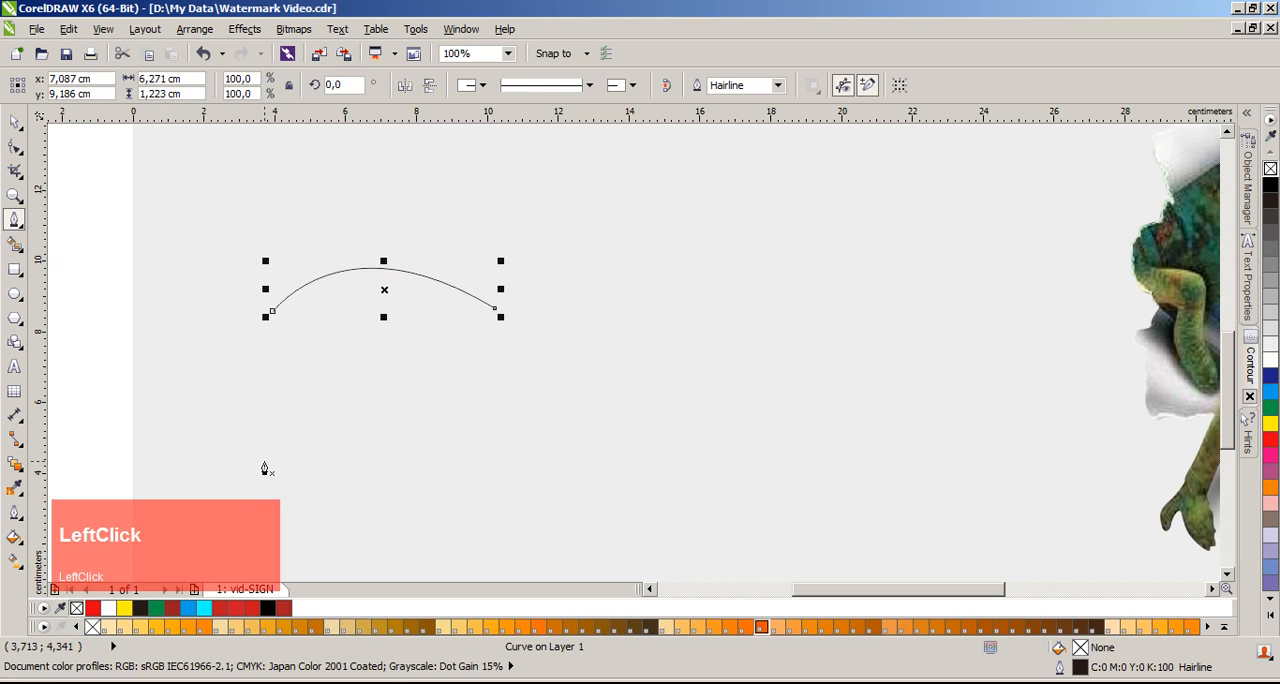
pyautogui.click(264, 461)
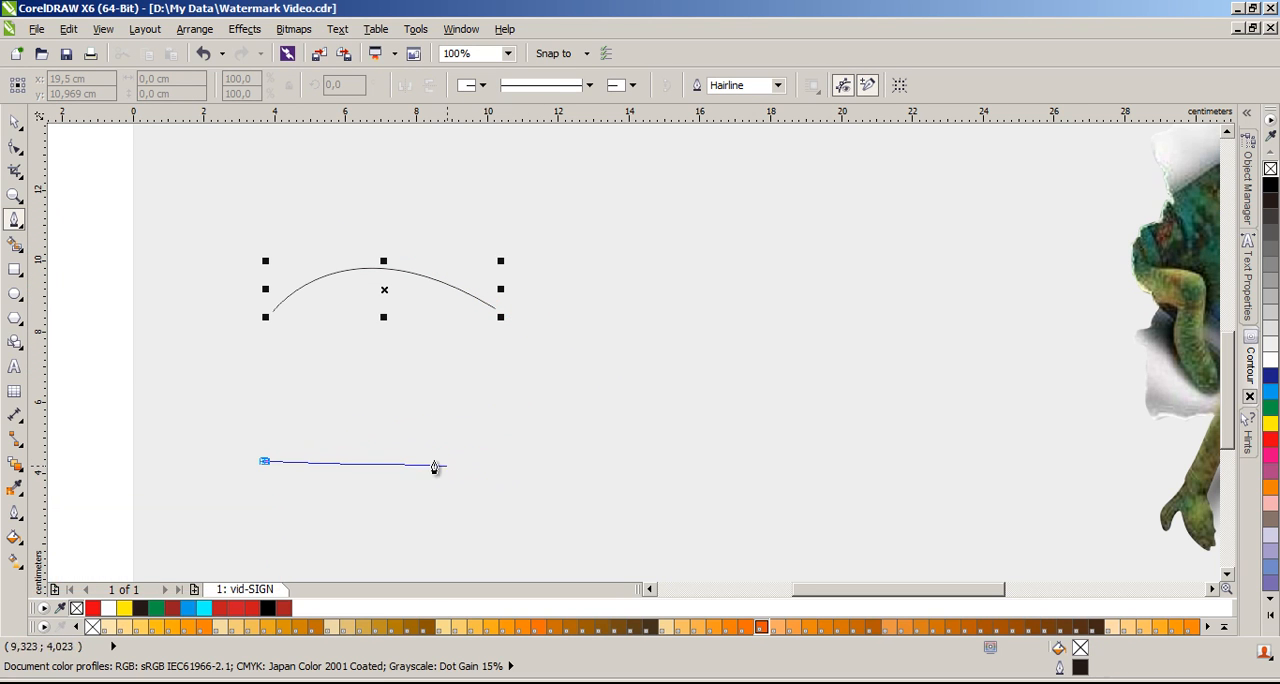
pyautogui.moveTo(499, 461); pyautogui.dragTo(622, 537)
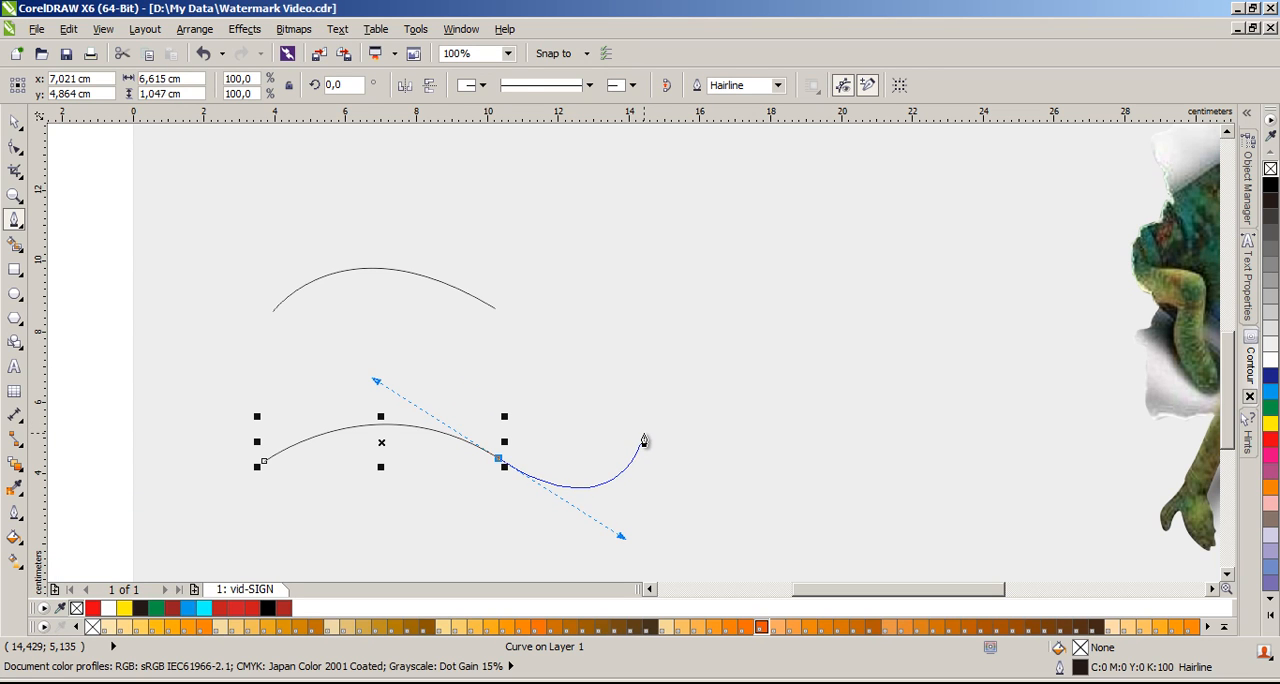
# Step: Finish the lower arch and move it up to sit just beneath the first arch for comparison
pyautogui.press('space')
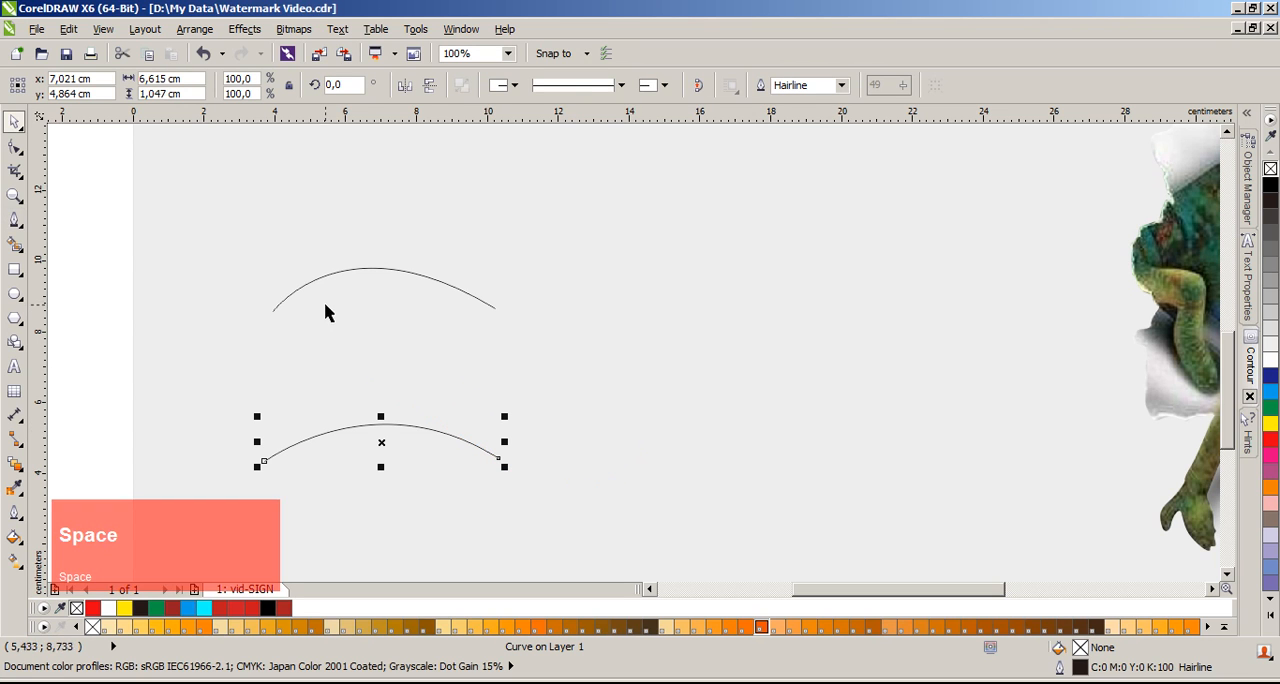
pyautogui.click(343, 272)
pyautogui.moveTo(403, 432); pyautogui.dragTo(400, 350)
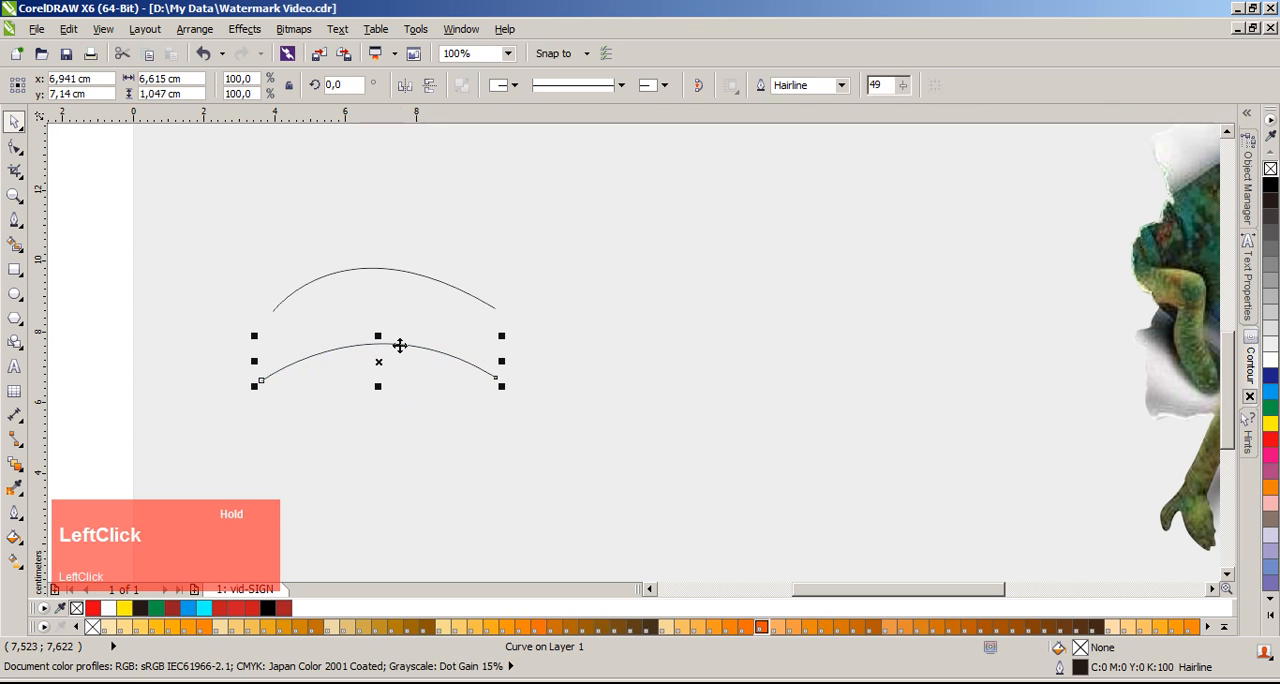
pyautogui.click(130, 287)
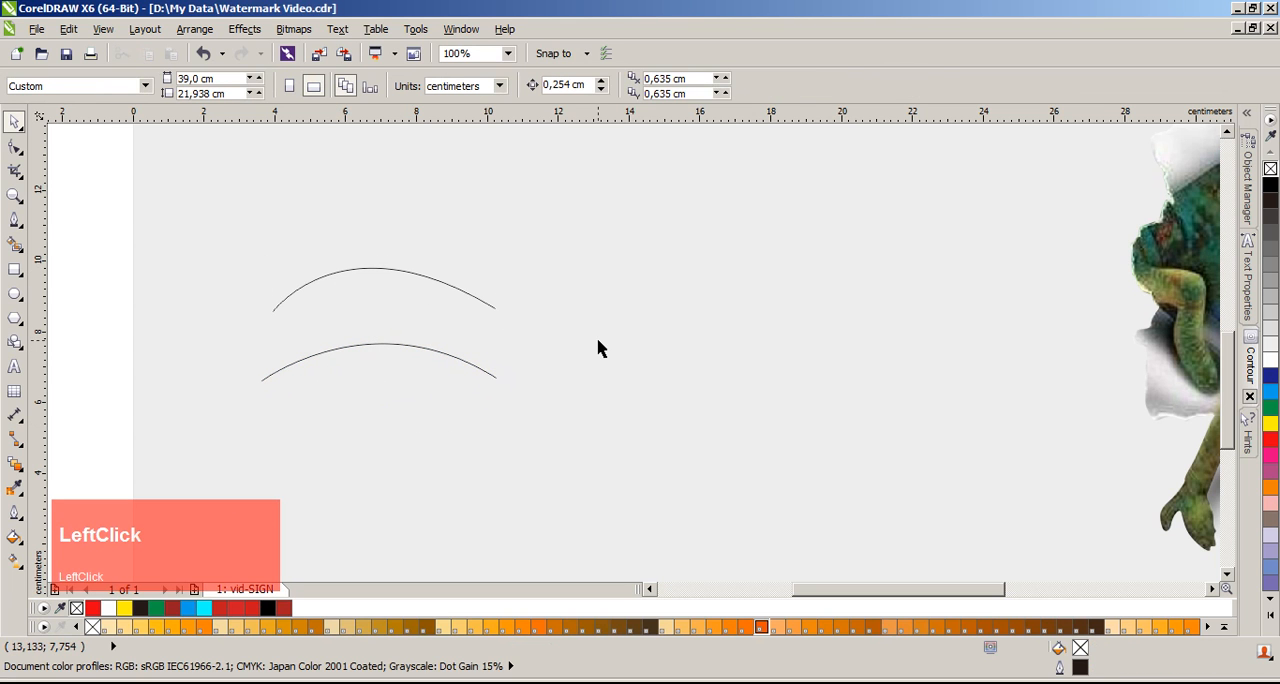
pyautogui.scroll(1, 385, 318)
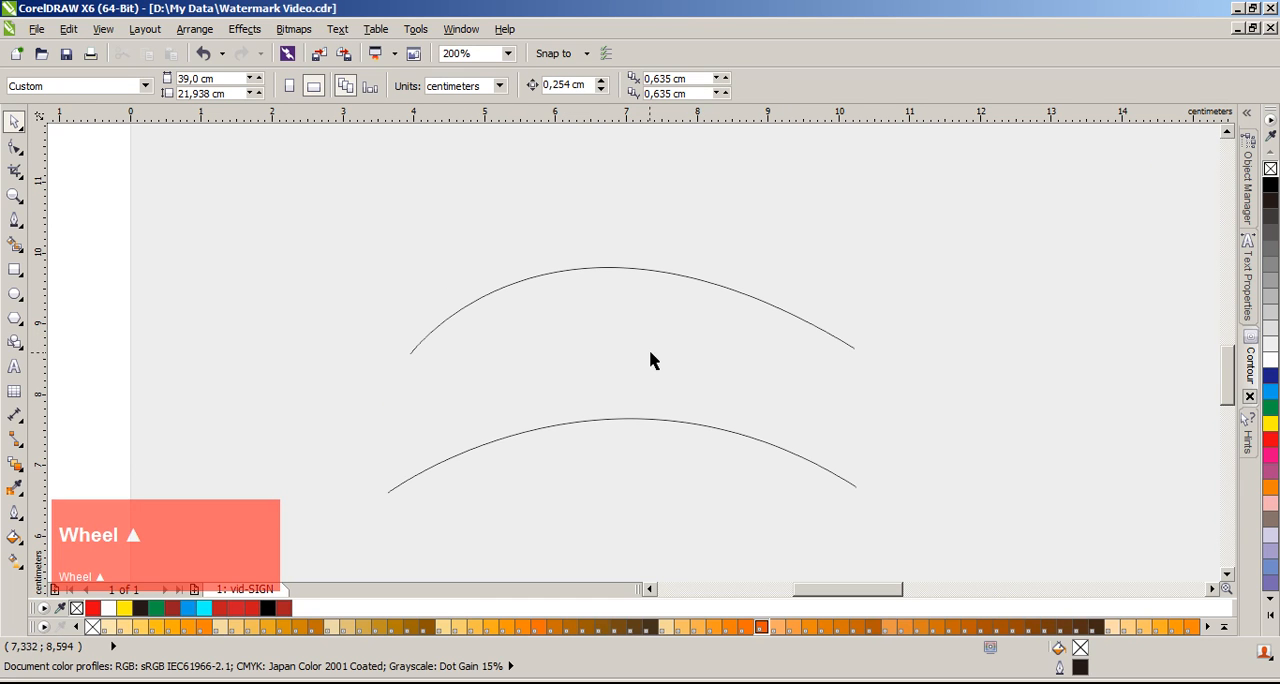
# Step: Delete both arched curves
pyautogui.click(643, 270)
pyautogui.click(685, 423)
pyautogui.press('Delete')
pyautogui.click(660, 269)
pyautogui.press('Delete')
# Step: Draw an open, left-bulging curve about 1.4 cm wide and 3.9 cm high with the Pen tool and deselect it
pyautogui.click(14, 220)
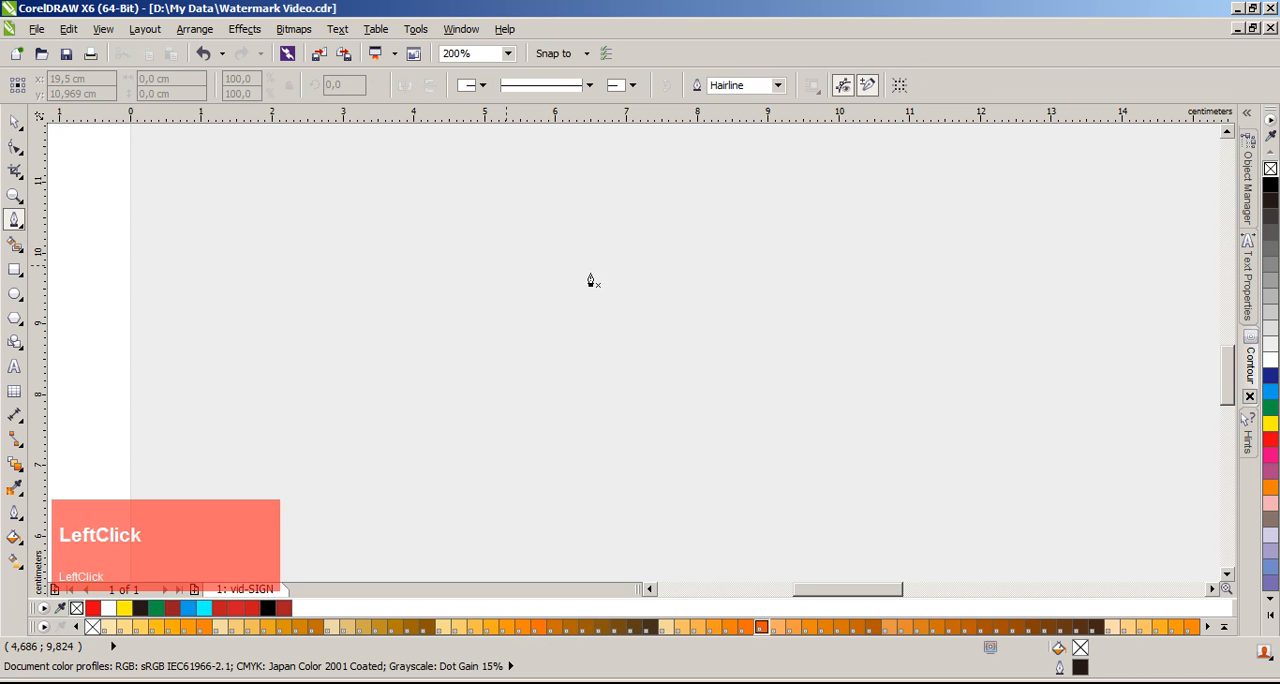
pyautogui.click(685, 225)
pyautogui.moveTo(628, 340); pyautogui.dragTo(634, 377)
pyautogui.doubleClick(727, 501)
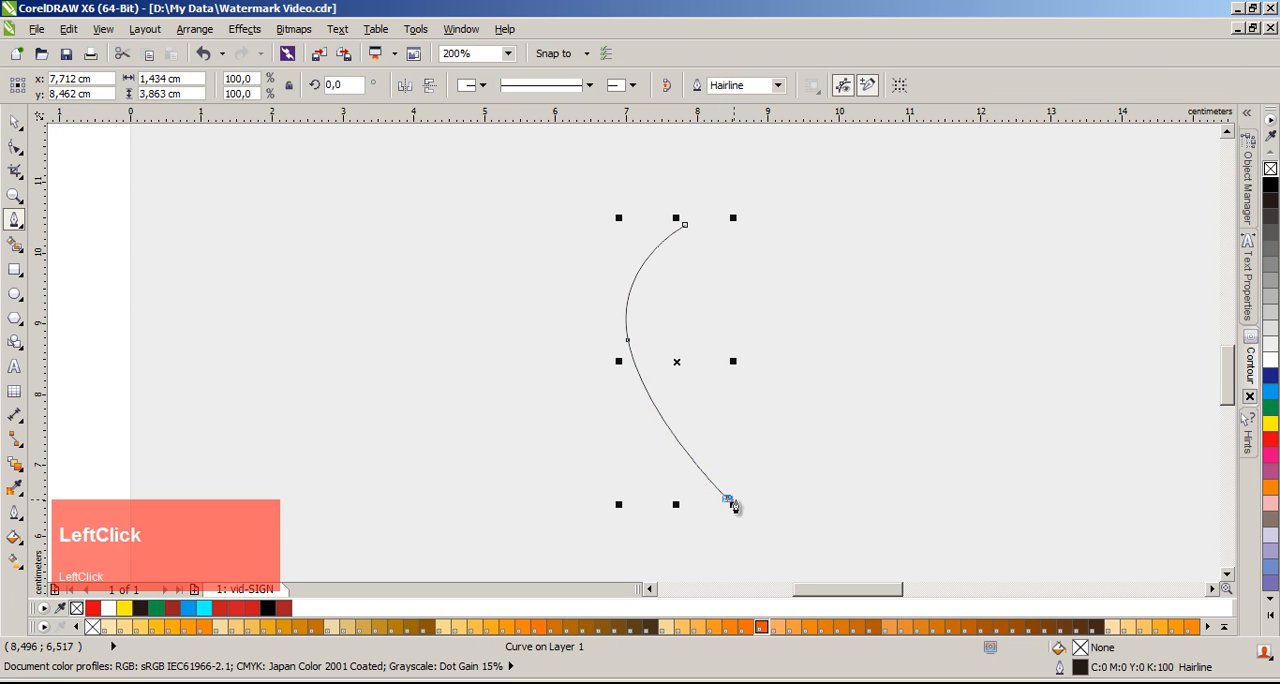
pyautogui.press('space')
pyautogui.click(99, 262)
pyautogui.scroll(-1, 630, 372)
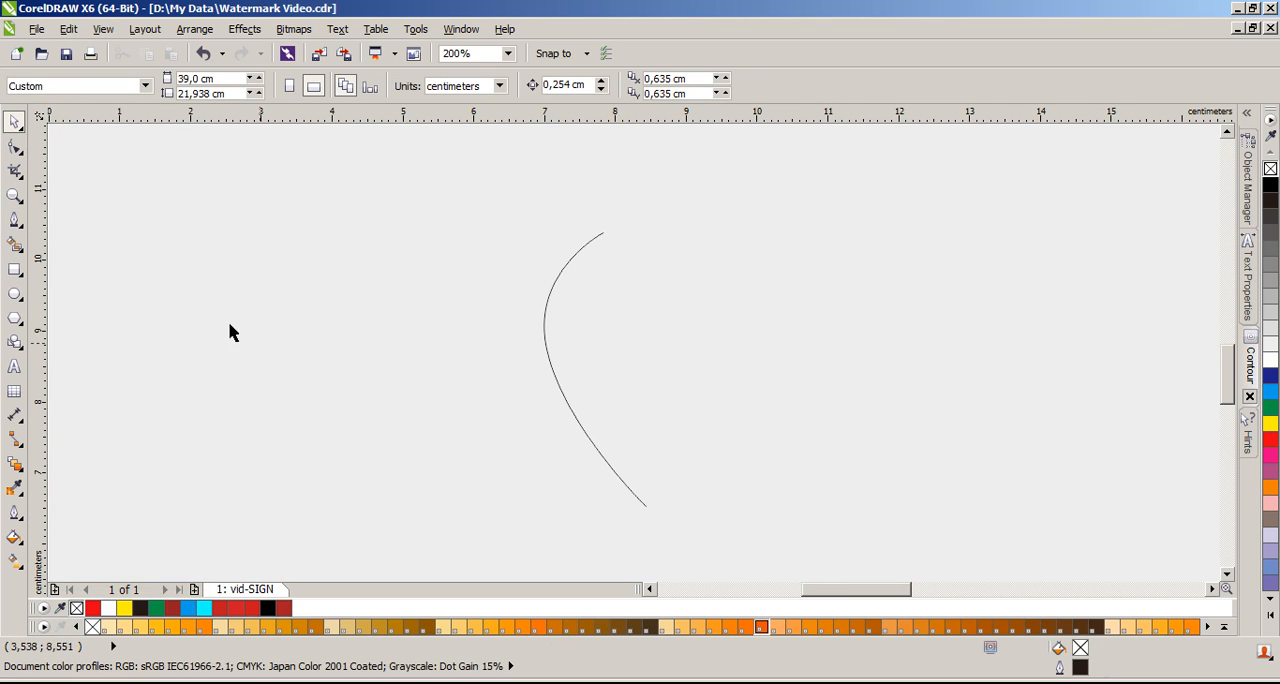
# Step: Draw a Freehand hook about 3.5 by 1.4 cm from the existing curve and a branch about 0.9 by 1.6 cm below it
pyautogui.click(15, 222)
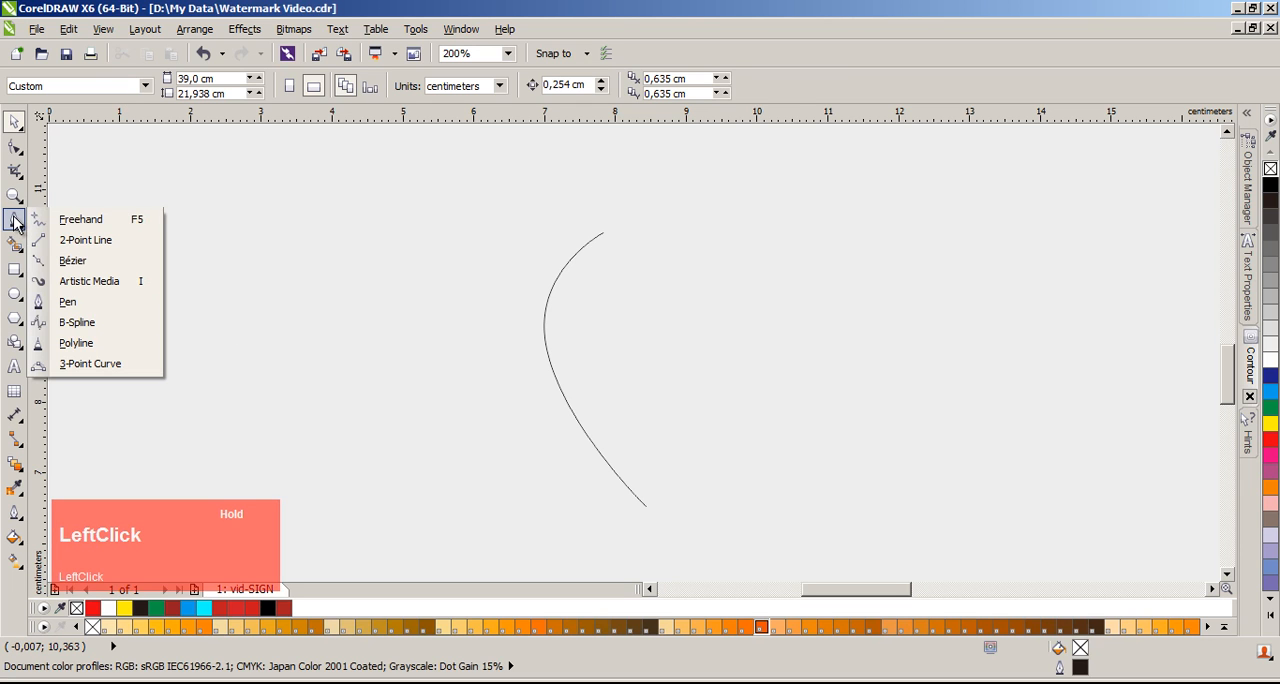
pyautogui.moveTo(15, 222); pyautogui.dragTo(81, 219)
pyautogui.moveTo(545, 340)
pyautogui.mouseDown()
pyautogui.moveTo(713, 427)
pyautogui.moveTo(790, 329)
pyautogui.mouseUp()
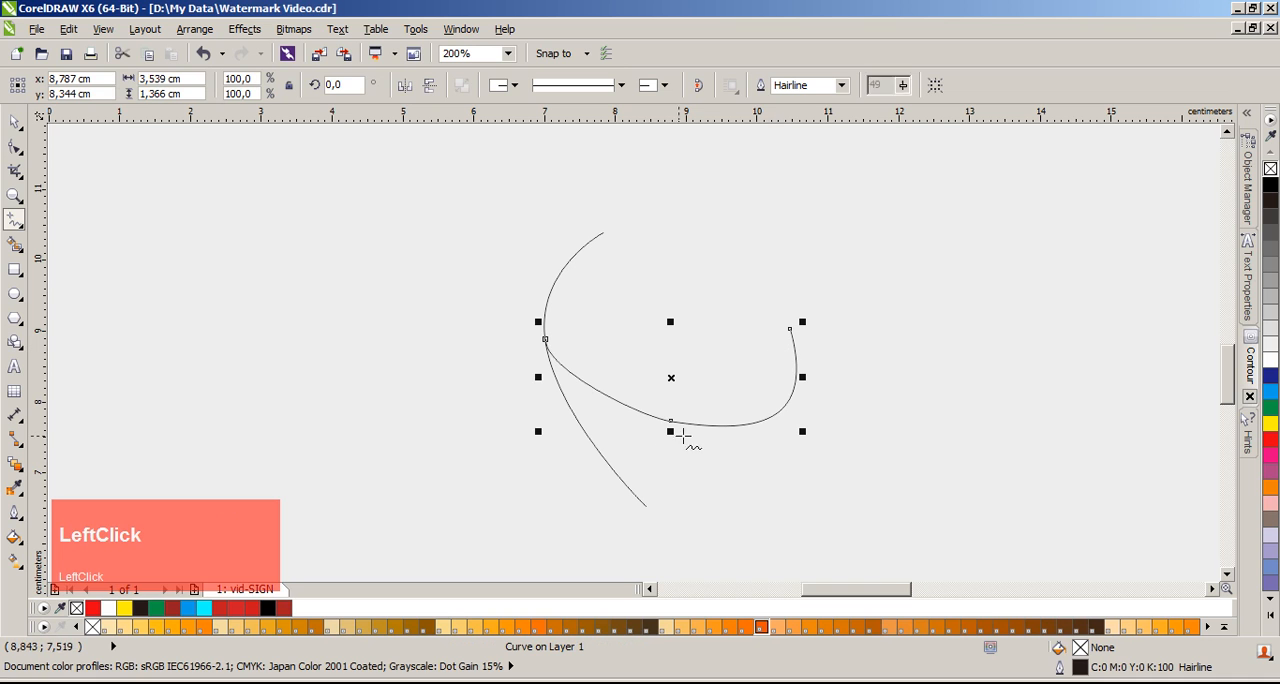
pyautogui.moveTo(706, 426)
pyautogui.mouseDown()
pyautogui.moveTo(771, 514)
pyautogui.moveTo(738, 541)
pyautogui.mouseUp()
pyautogui.press('space')
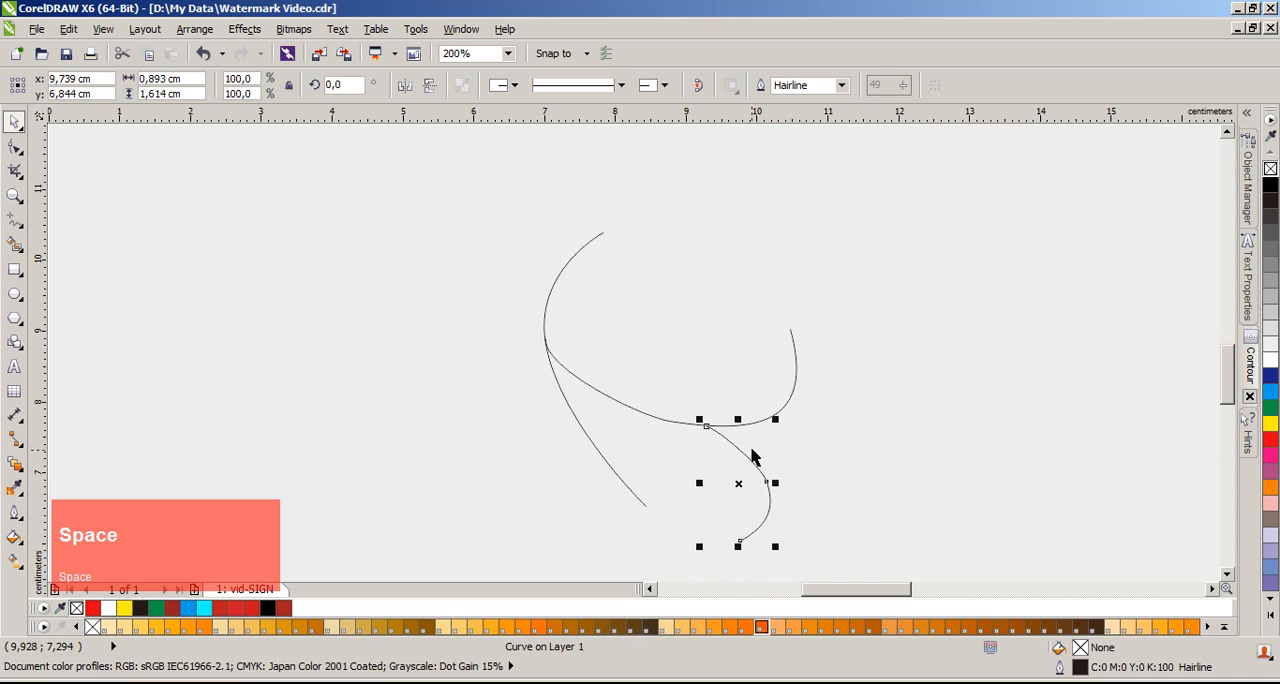
# Step: Delete both Freehand lines and select the remaining Pen curve
pyautogui.click(795, 391)
pyautogui.press('Delete')
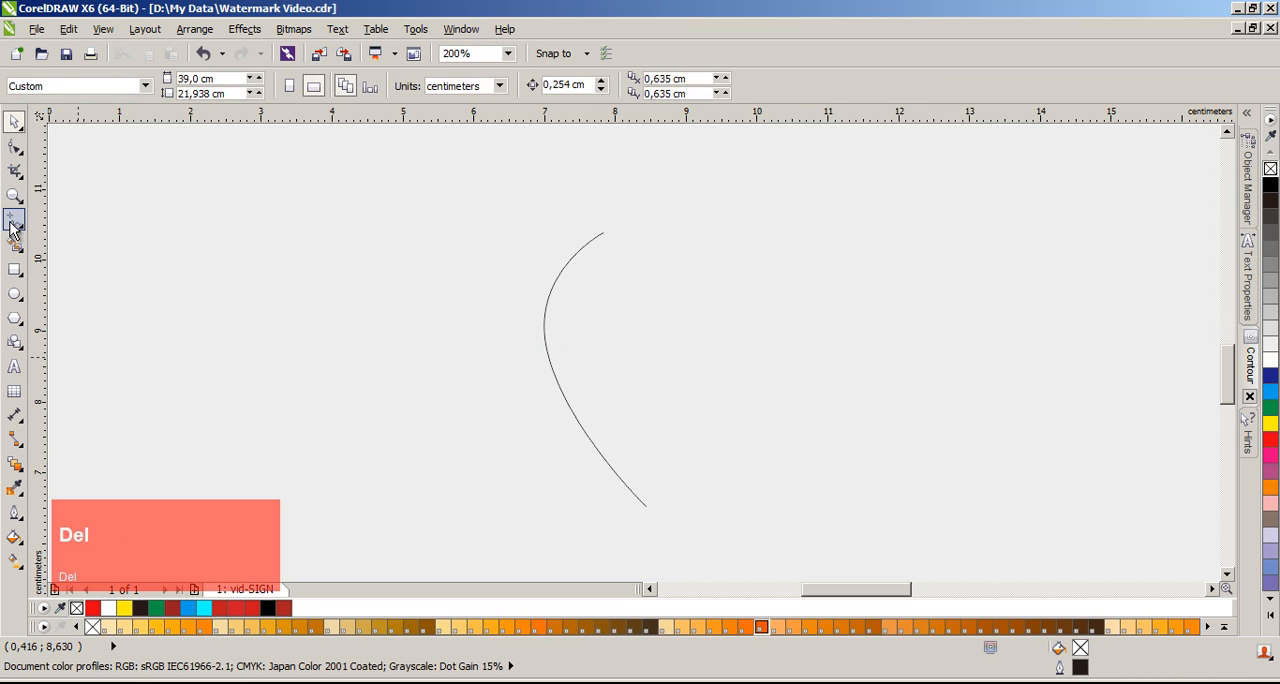
pyautogui.click(567, 273)
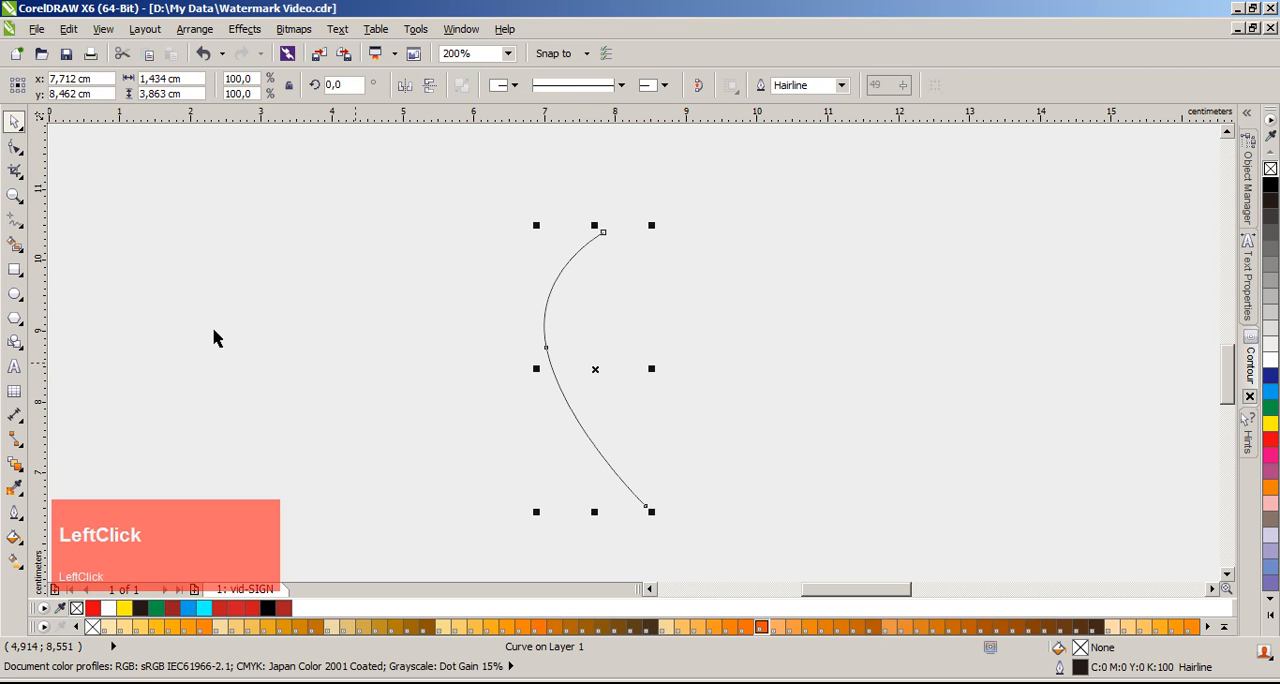
# Step: Draw a hooked Pen curve about 2.1 cm wide and 0.8 cm high, ending near the middle of the existing curve
pyautogui.click(12, 220)
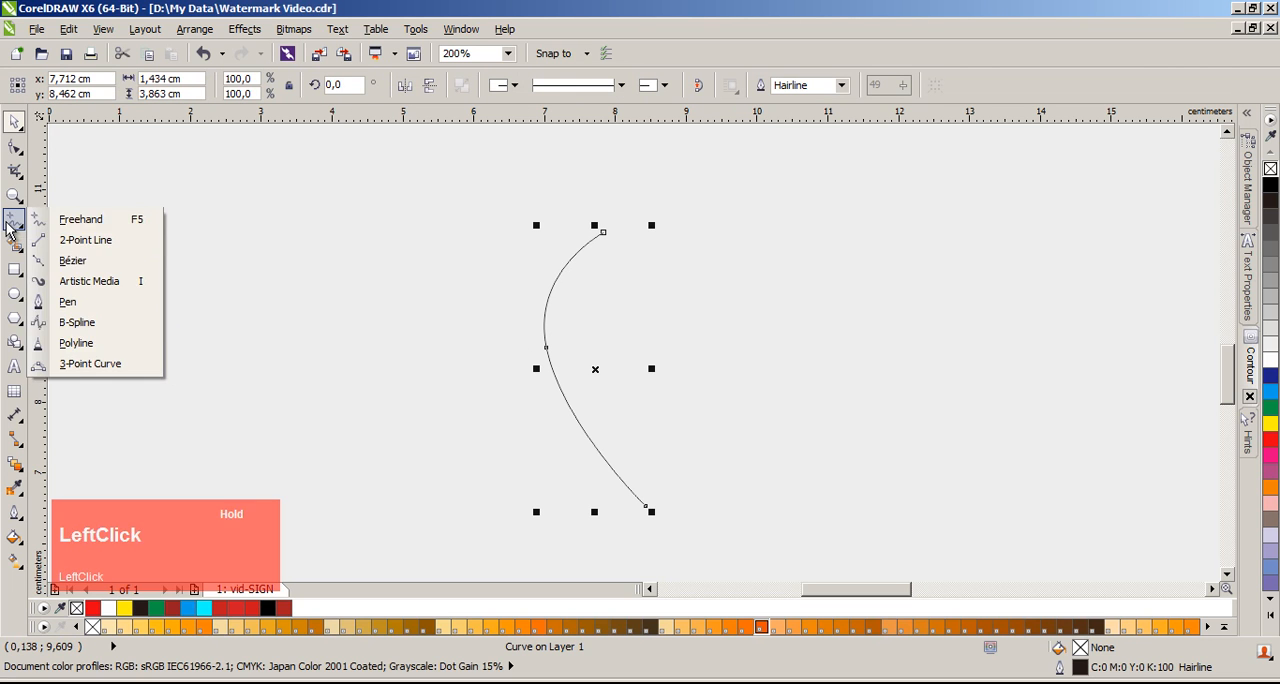
pyautogui.click(115, 313)
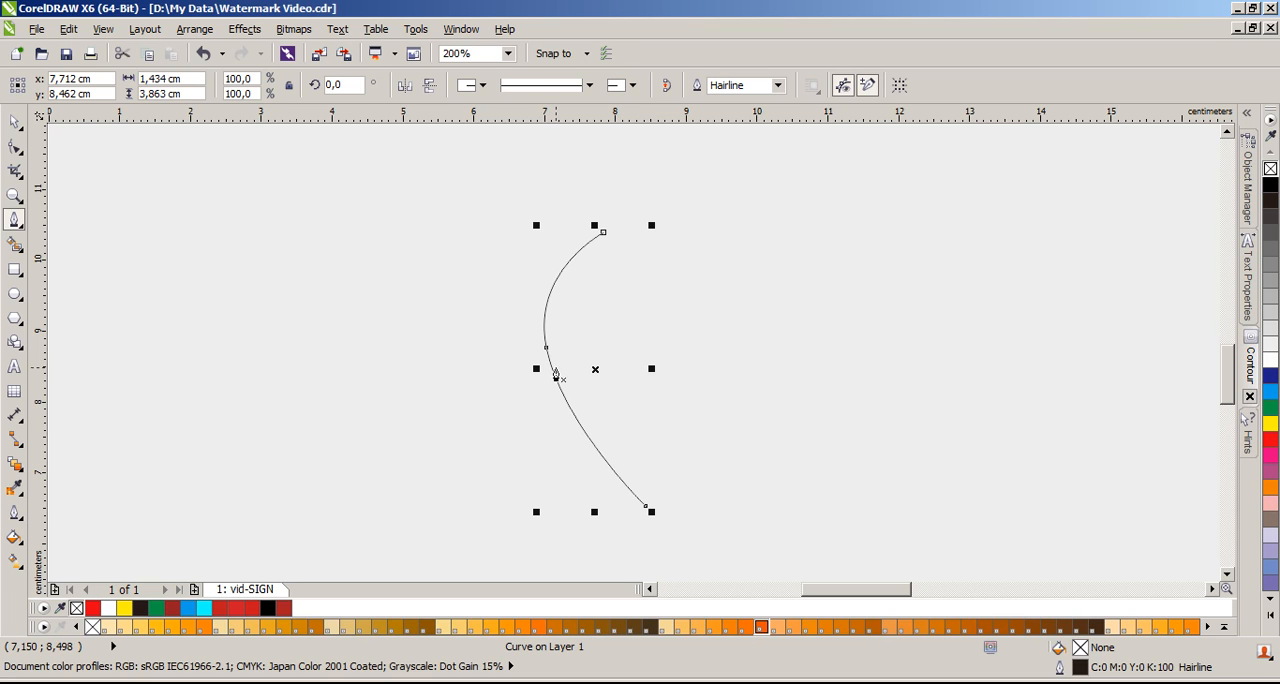
pyautogui.scroll(1, 563, 384)
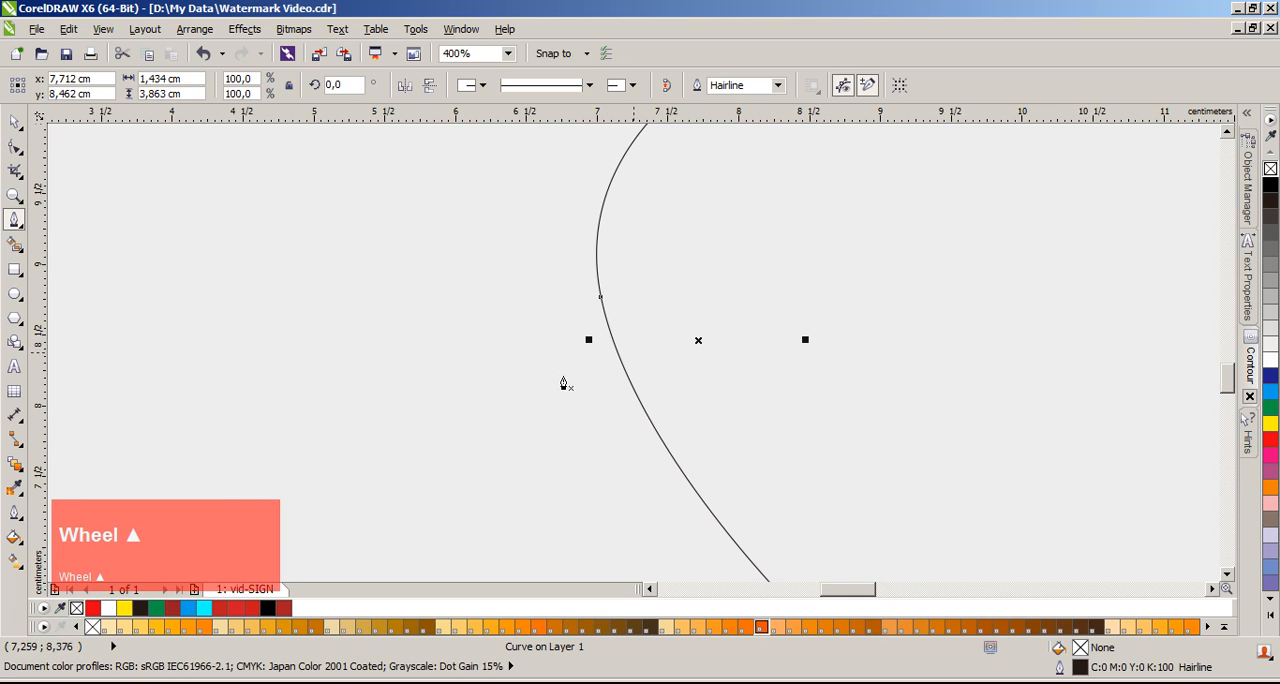
pyautogui.scroll(1, 627, 353)
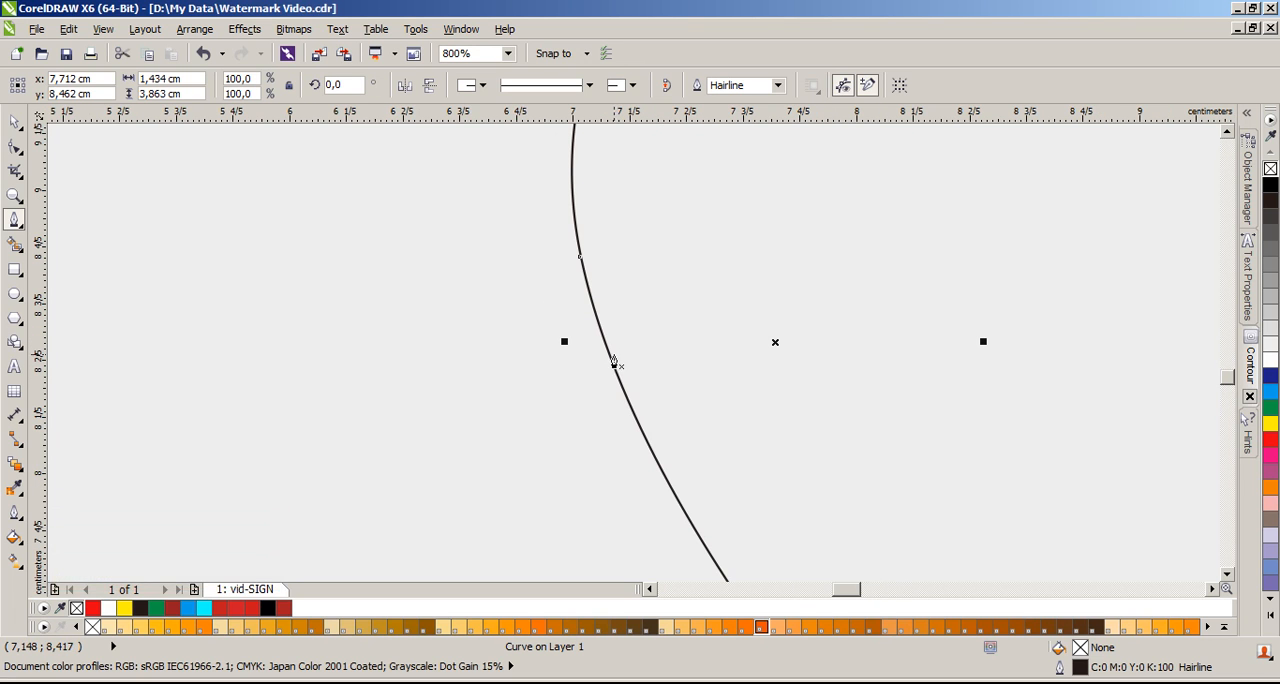
pyautogui.scroll(-2, 649, 371)
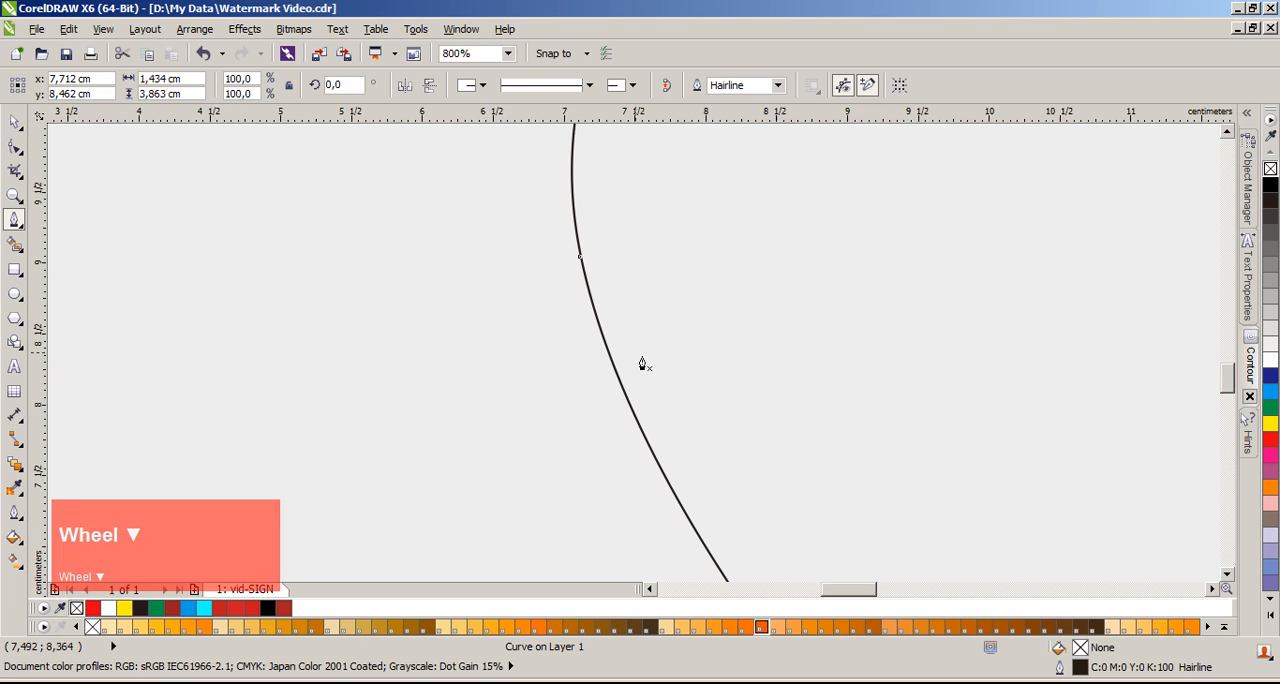
pyautogui.scroll(1, 669, 377)
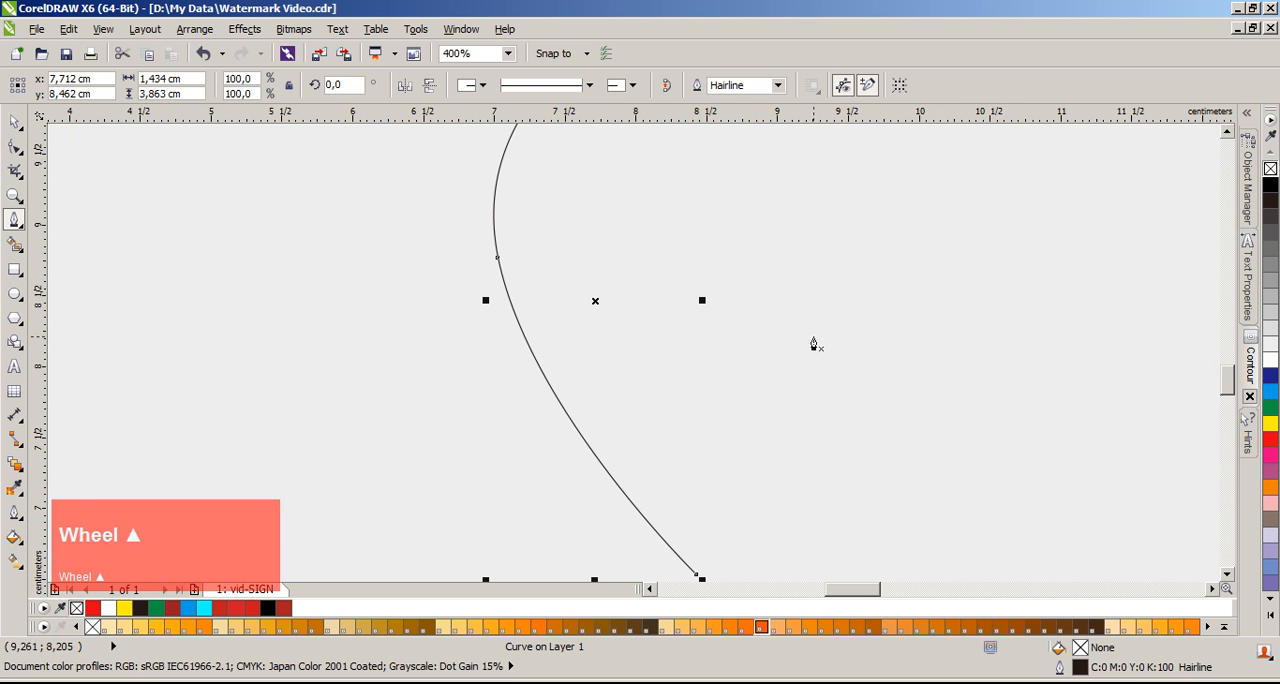
pyautogui.click(808, 314)
pyautogui.moveTo(820, 418); pyautogui.dragTo(790, 460)
pyautogui.moveTo(540, 346); pyautogui.dragTo(484, 283)
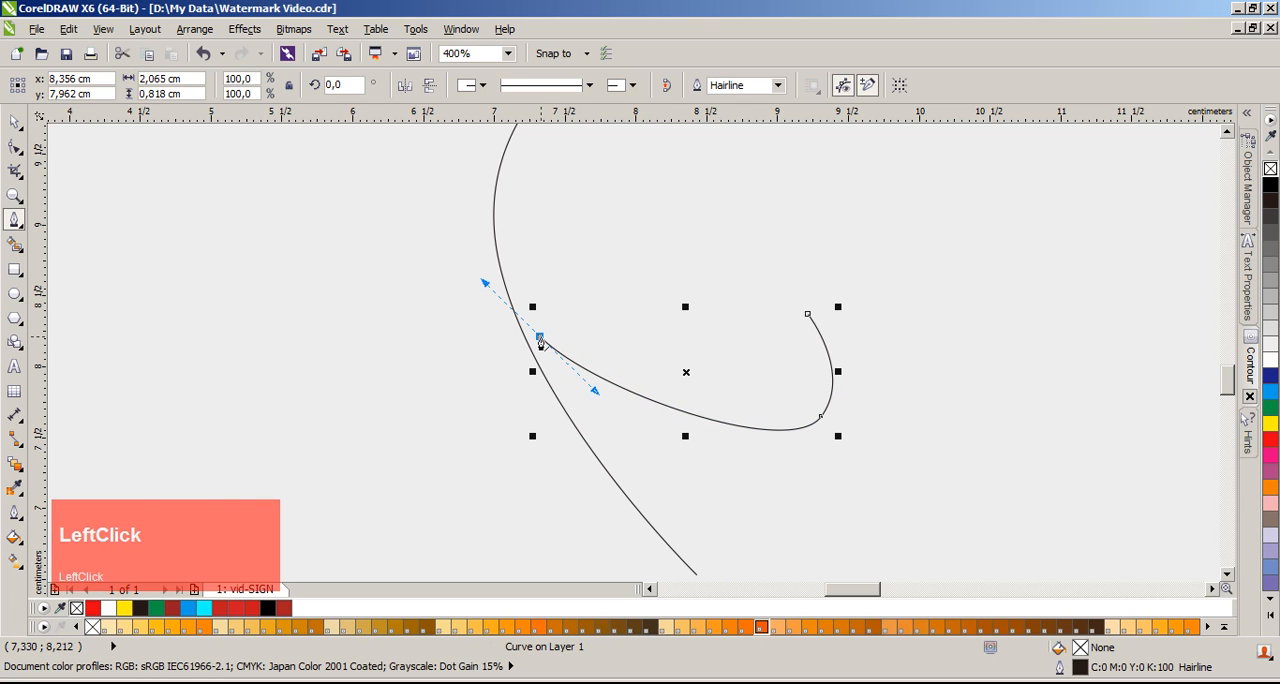
# Step: Release the hook's end-node handle, extend it with a short segment to the existing curve and finish the path
pyautogui.keyDown('alt'); pyautogui.click(542, 344); pyautogui.keyUp('alt')
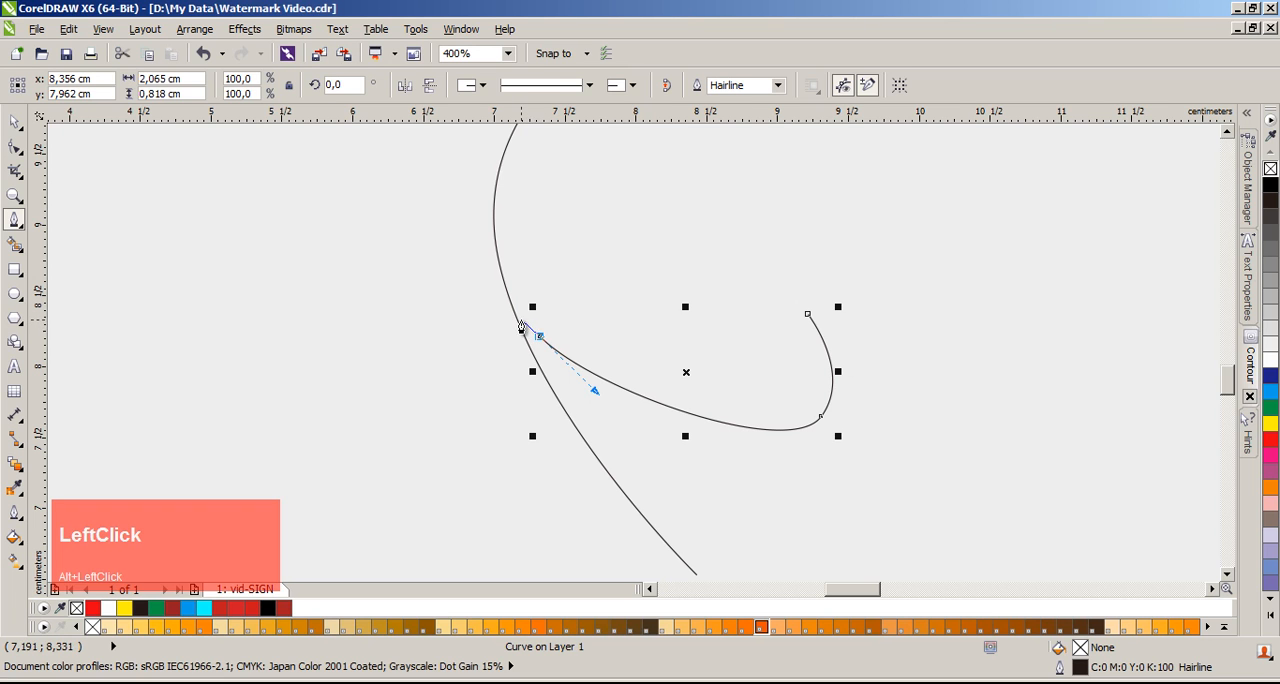
pyautogui.press('space')
pyautogui.click(469, 349)
pyautogui.scroll(-2, 600, 369)
pyautogui.click(388, 318)
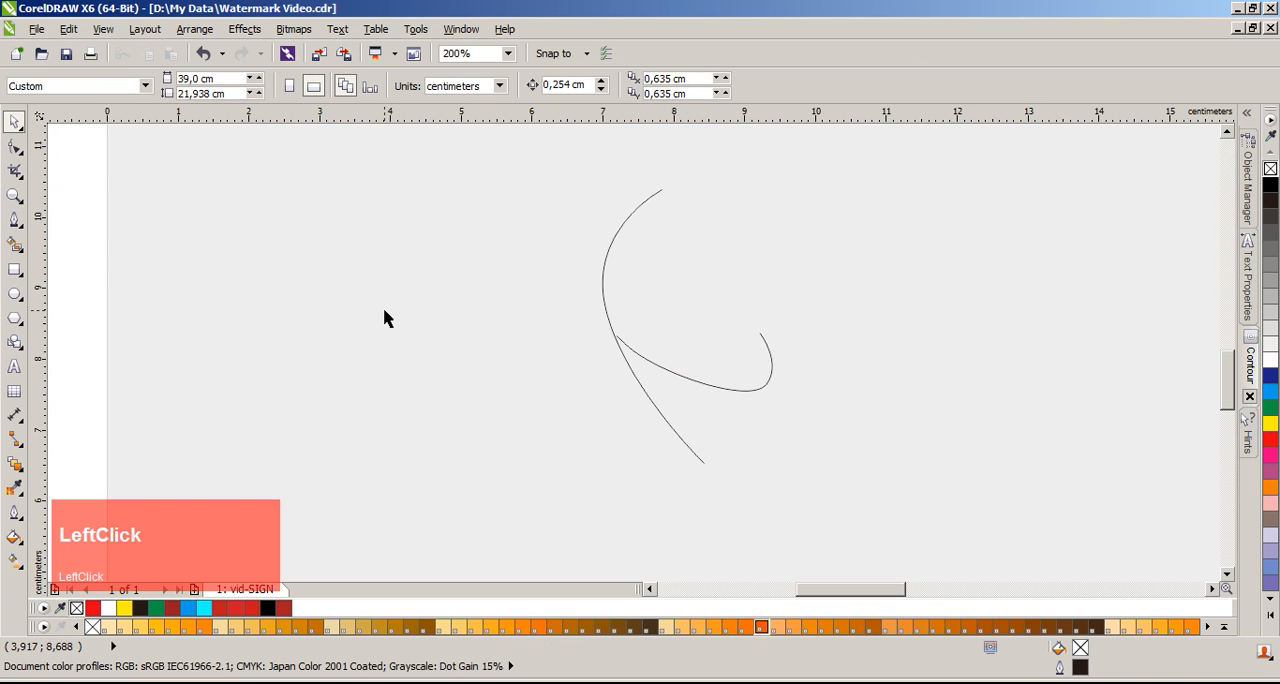
# Step: Delete the hooked curve
pyautogui.scroll(1, 698, 361)
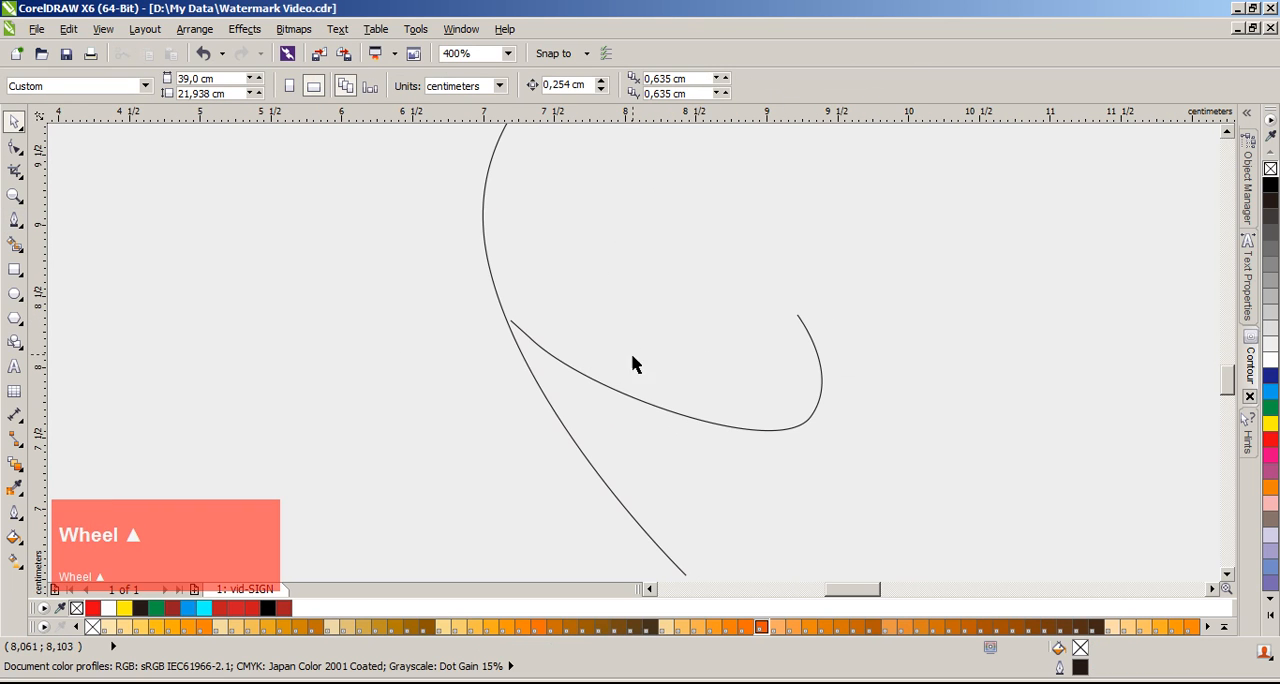
pyautogui.click(716, 422)
pyautogui.press('Delete')
# Step: Try to start a Pen path directly on the remaining curve below its middle node, and undo the added node
pyautogui.press('space')
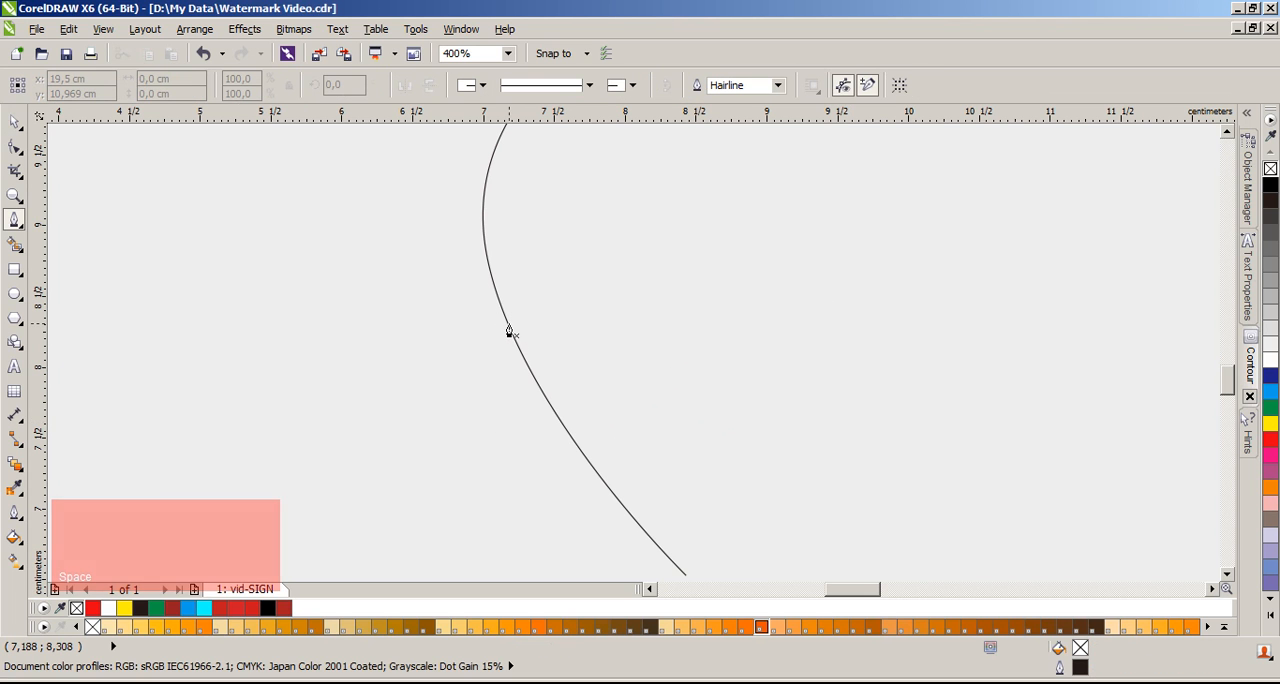
pyautogui.click(508, 330)
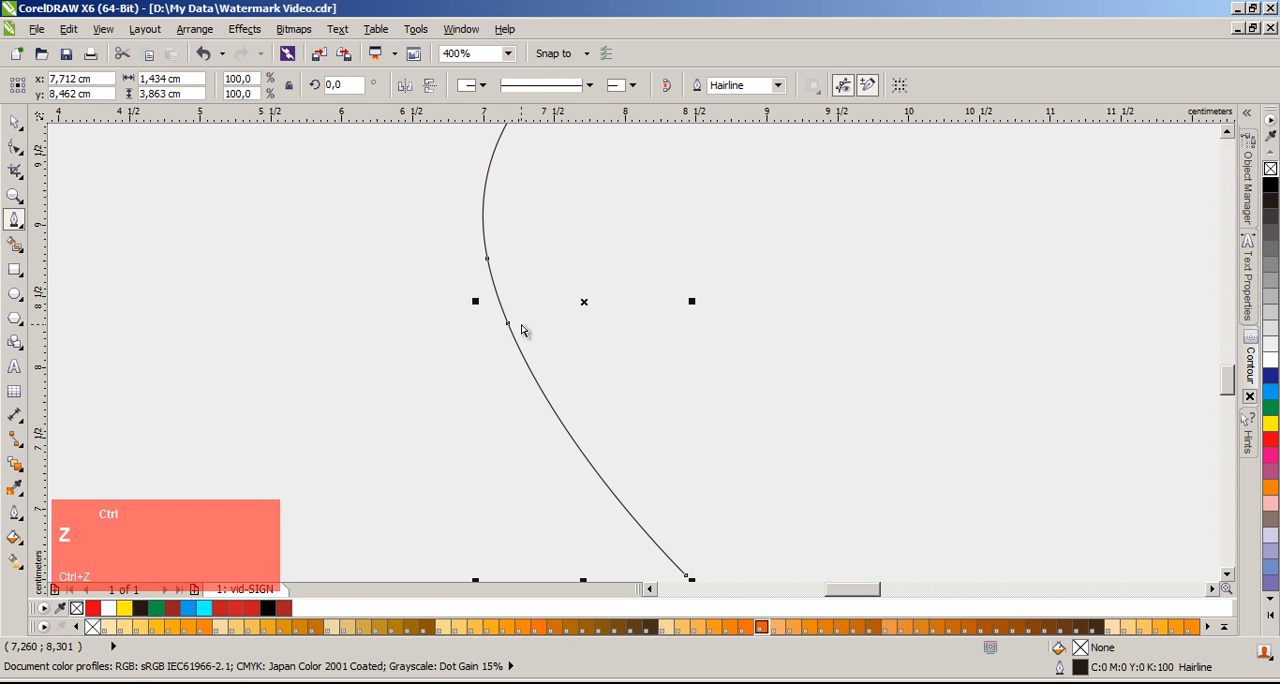
pyautogui.hotkey('ctrl', 'z')
pyautogui.press('space')
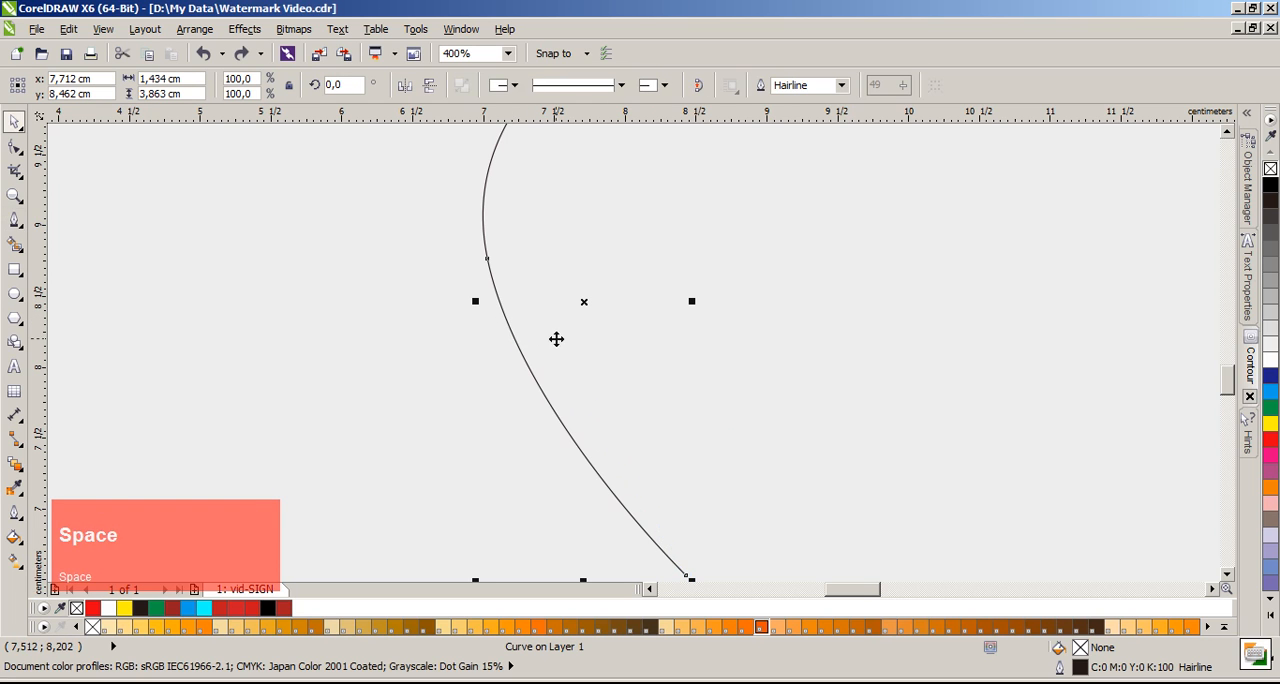
pyautogui.click(455, 355)
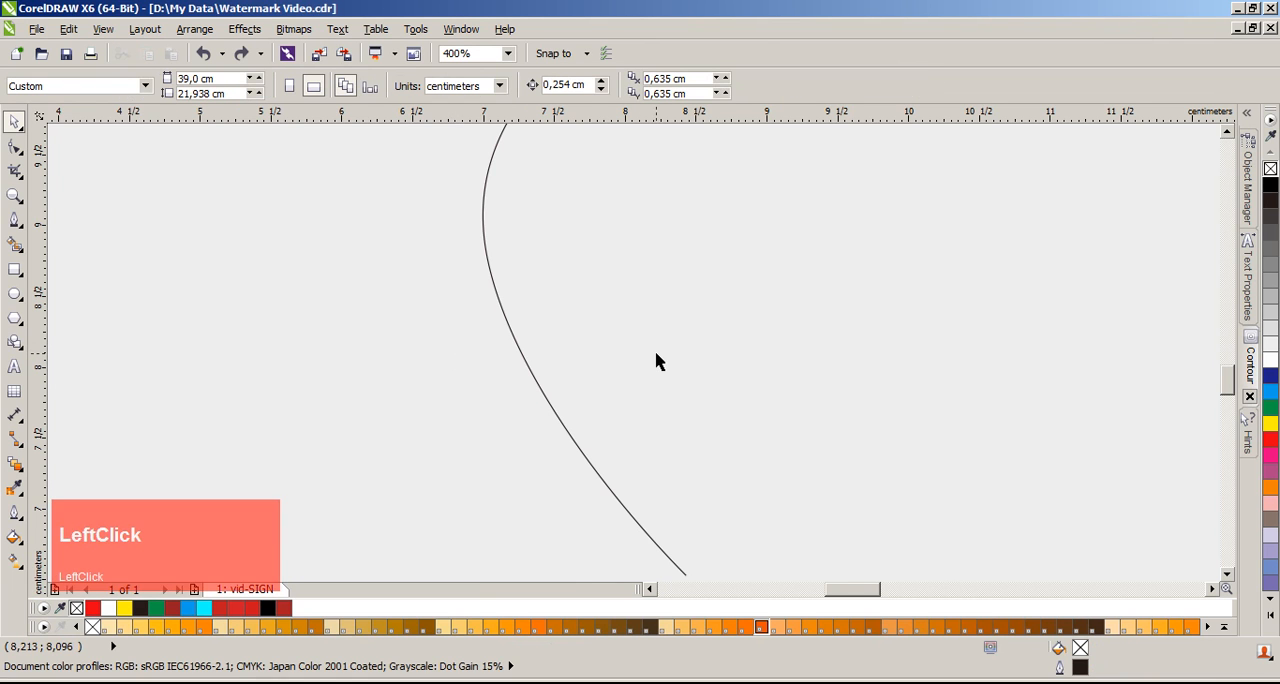
# Step: Delete the remaining left-bulging curve and bring the whole page into view
pyautogui.scroll(-2, 645, 355)
pyautogui.scroll(1, 637, 346)
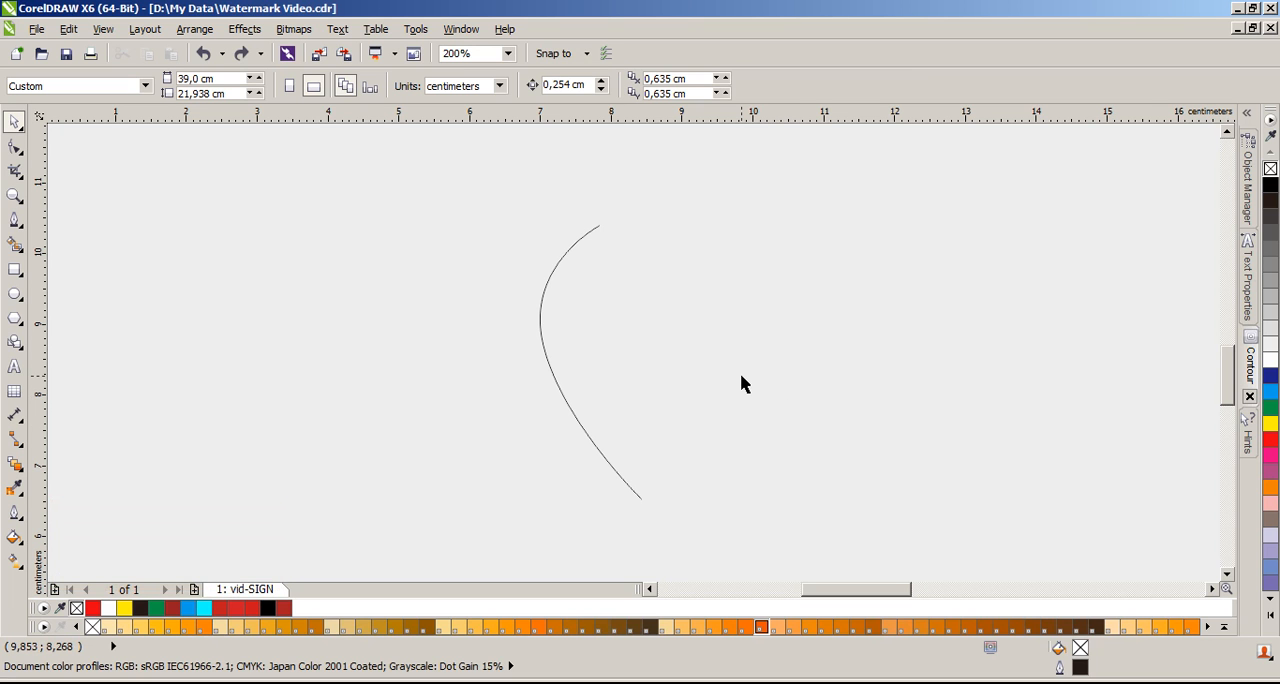
pyautogui.moveTo(368, 163); pyautogui.dragTo(753, 565)
pyautogui.press('Delete')
pyautogui.scroll(-3, 640, 360)
pyautogui.scroll(1, 660, 350)
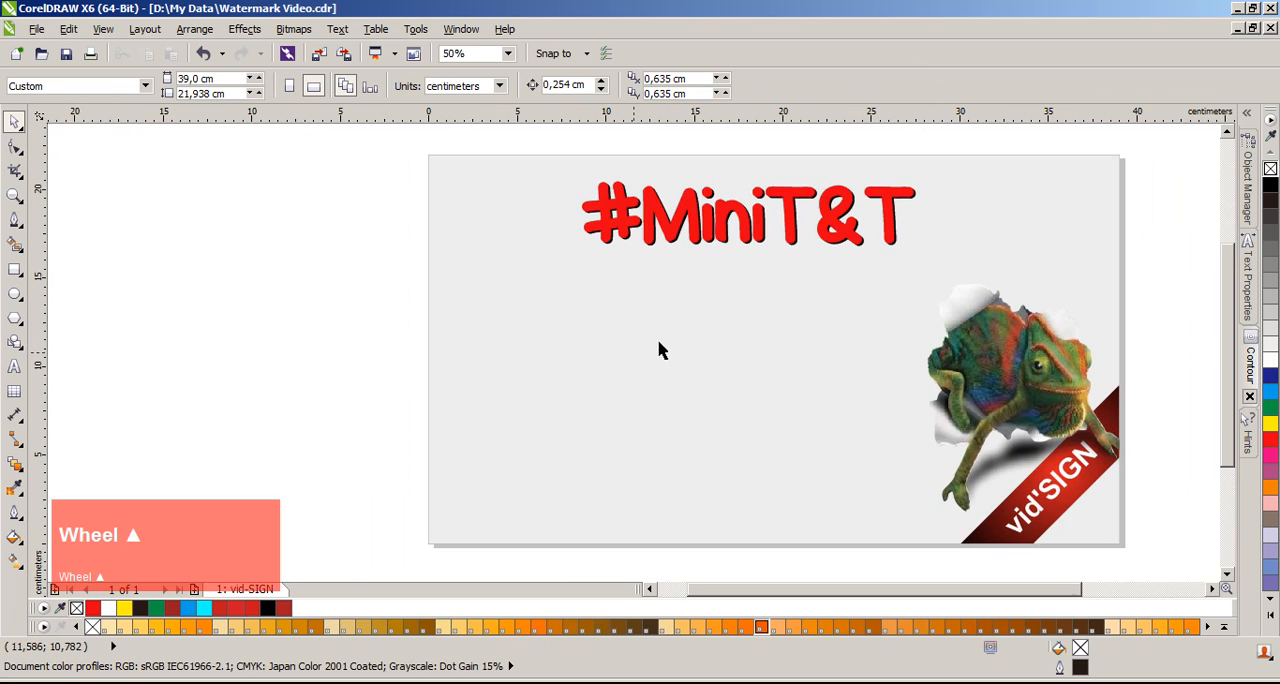
# Step: Draw a long wave and several shorter curves with the Freehand tool, the last about 4.6 cm wide and 2.6 cm high
pyautogui.click(16, 222)
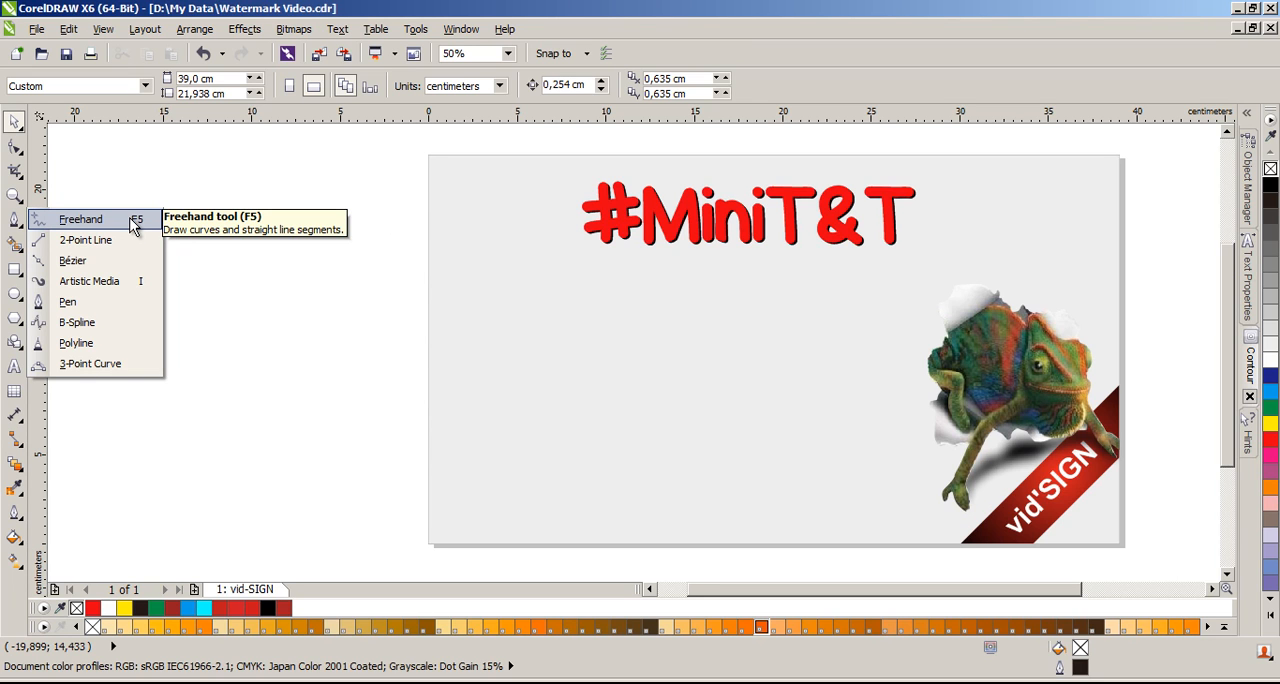
pyautogui.click(135, 224)
pyautogui.scroll(1, 709, 397)
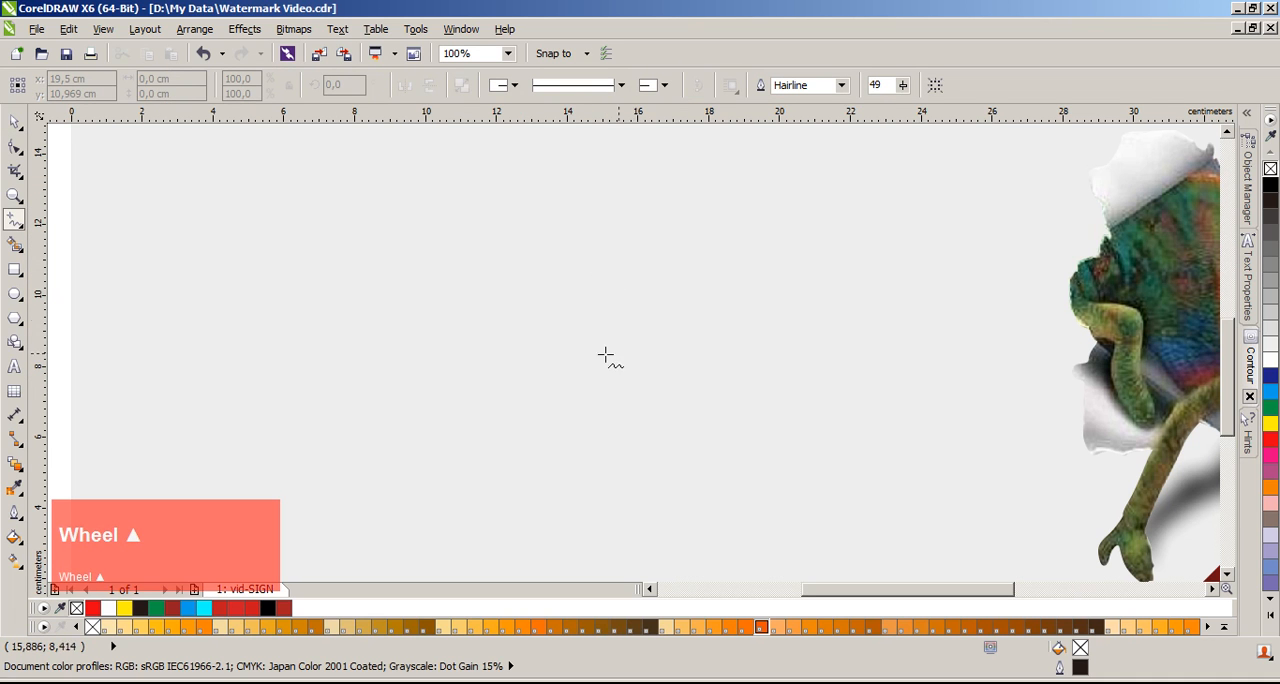
pyautogui.moveTo(417, 261)
pyautogui.mouseDown()
pyautogui.moveTo(560, 253)
pyautogui.moveTo(751, 375)
pyautogui.mouseUp()
pyautogui.moveTo(473, 239)
pyautogui.mouseDown()
pyautogui.moveTo(423, 360)
pyautogui.moveTo(451, 427)
pyautogui.moveTo(480, 378)
pyautogui.mouseUp()
pyautogui.moveTo(481, 477); pyautogui.dragTo(627, 386)
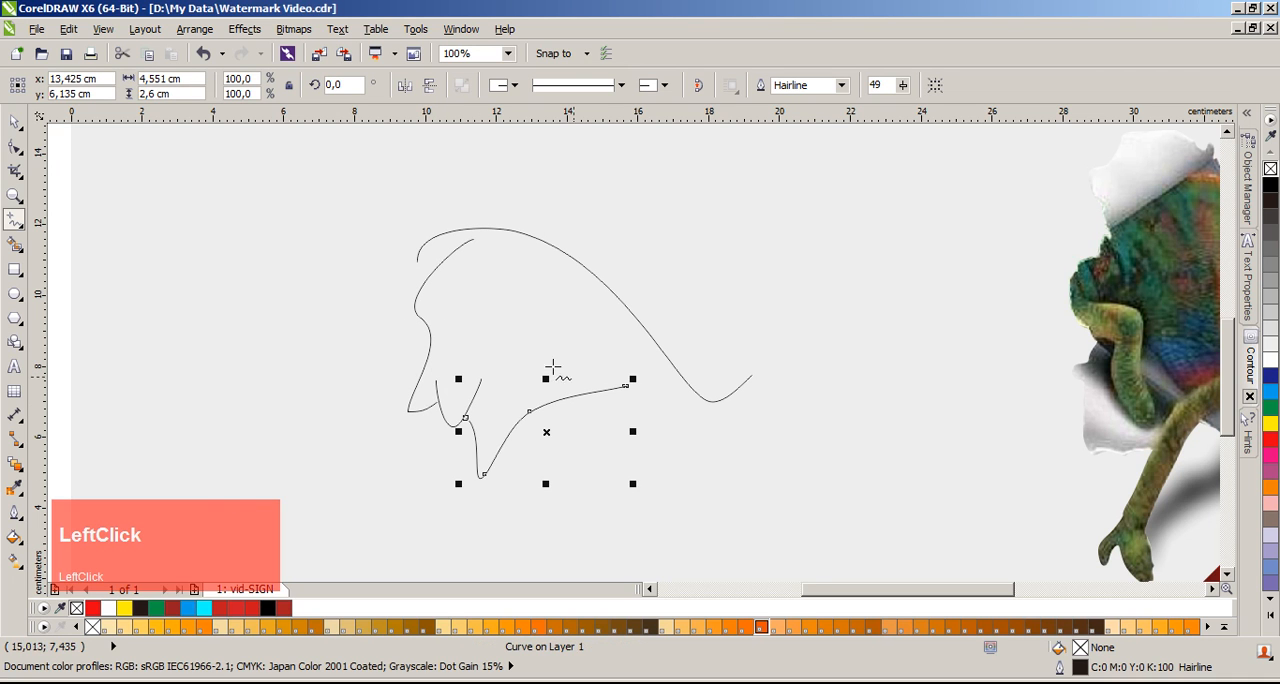
# Step: Draw two more Freehand curves, one about 2.6 cm wide and 4.2 cm high, and a curled one about 4.4 by 4.1 cm
pyautogui.moveTo(518, 307); pyautogui.dragTo(609, 456)
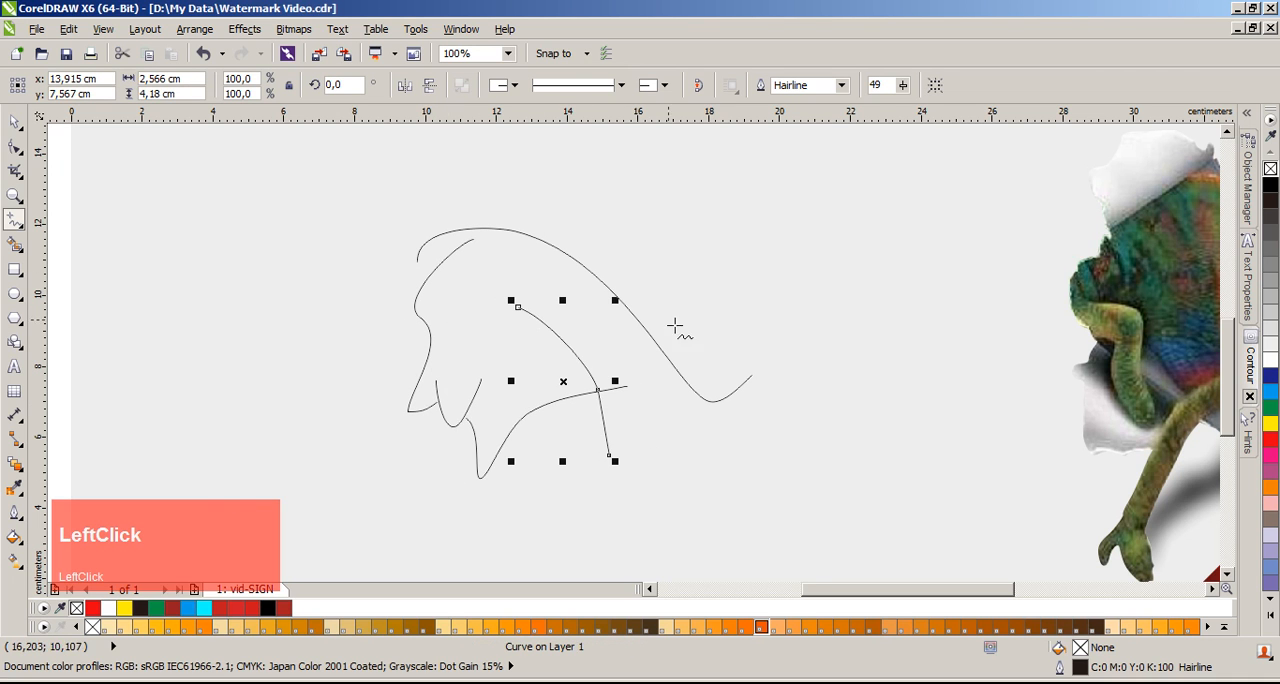
pyautogui.scroll(2, 605, 447)
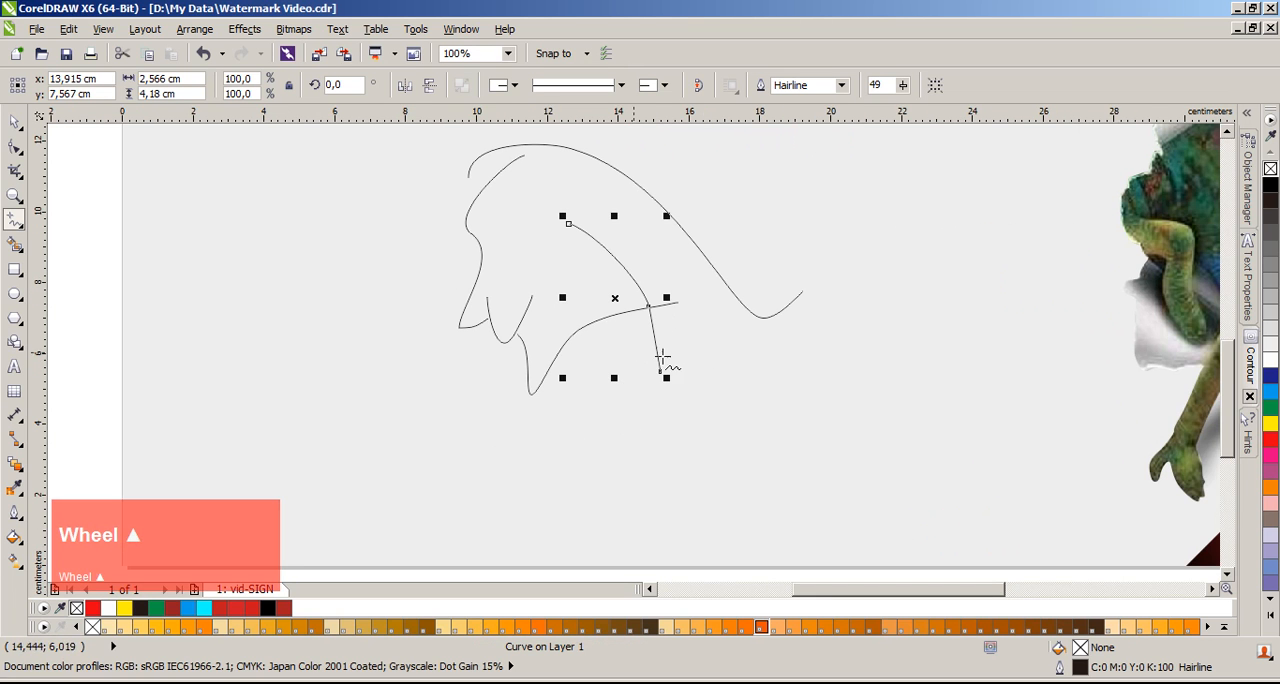
pyautogui.moveTo(678, 318); pyautogui.dragTo(605, 389)
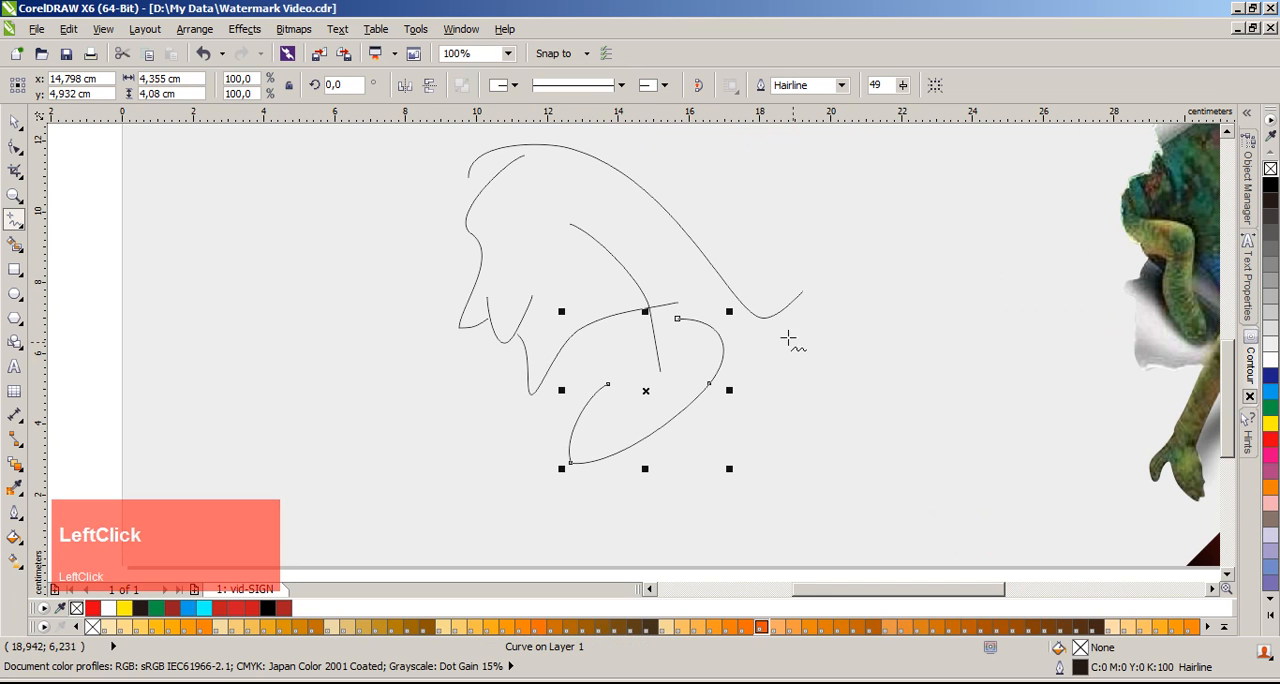
pyautogui.scroll(2, 634, 316)
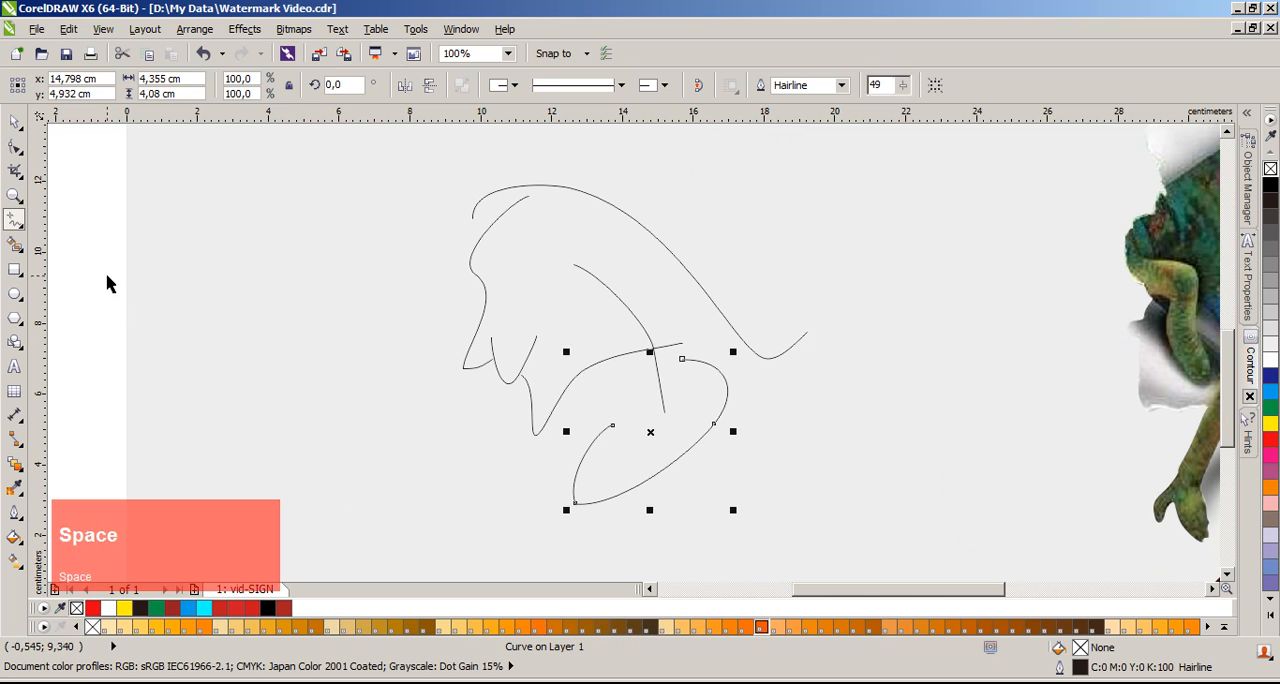
# Step: Return to the Pick tool with no curve selected and fit the whole page in view
pyautogui.click(14, 121)
pyautogui.scroll(-3, 655, 345)
pyautogui.scroll(3, 628, 383)
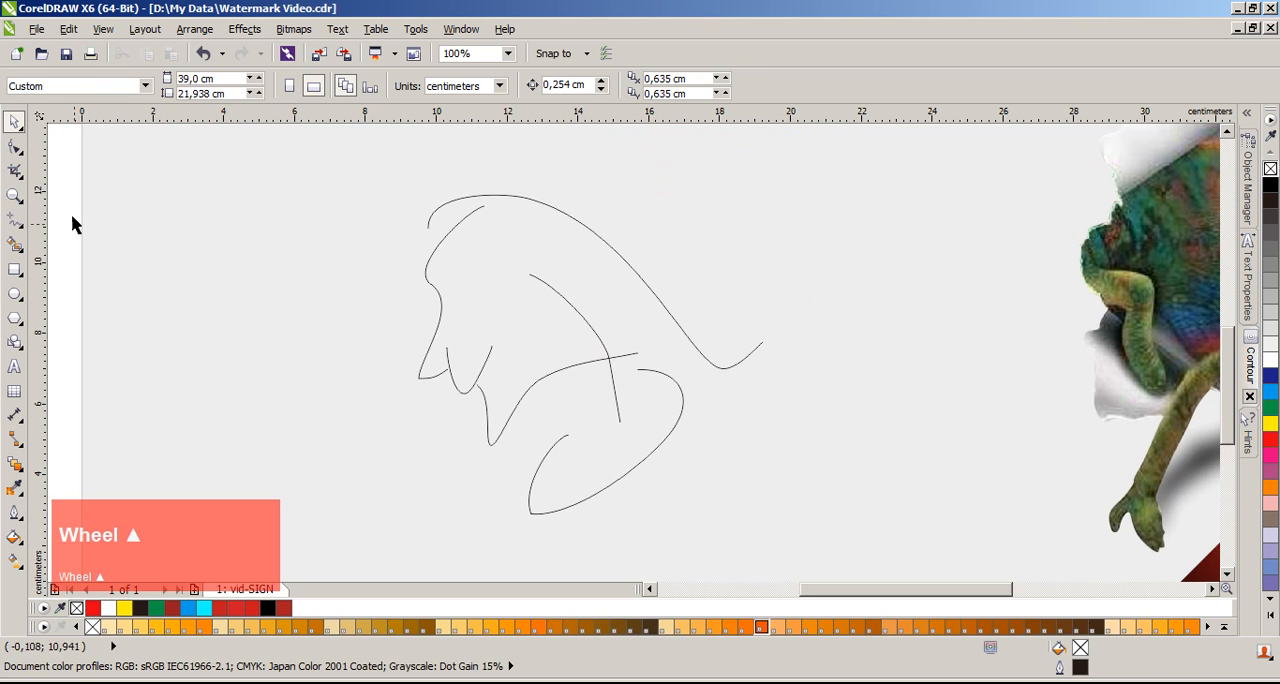
pyautogui.scroll(-3, 670, 365)
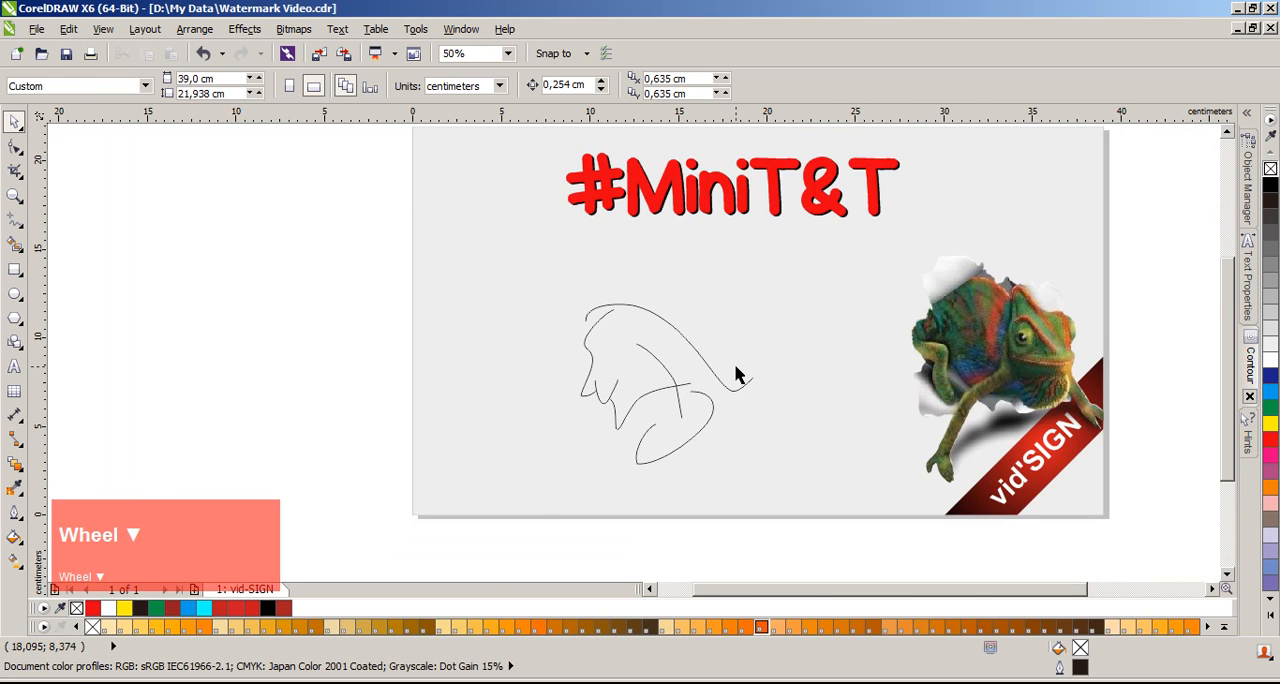
pyautogui.scroll(3, 730, 362)
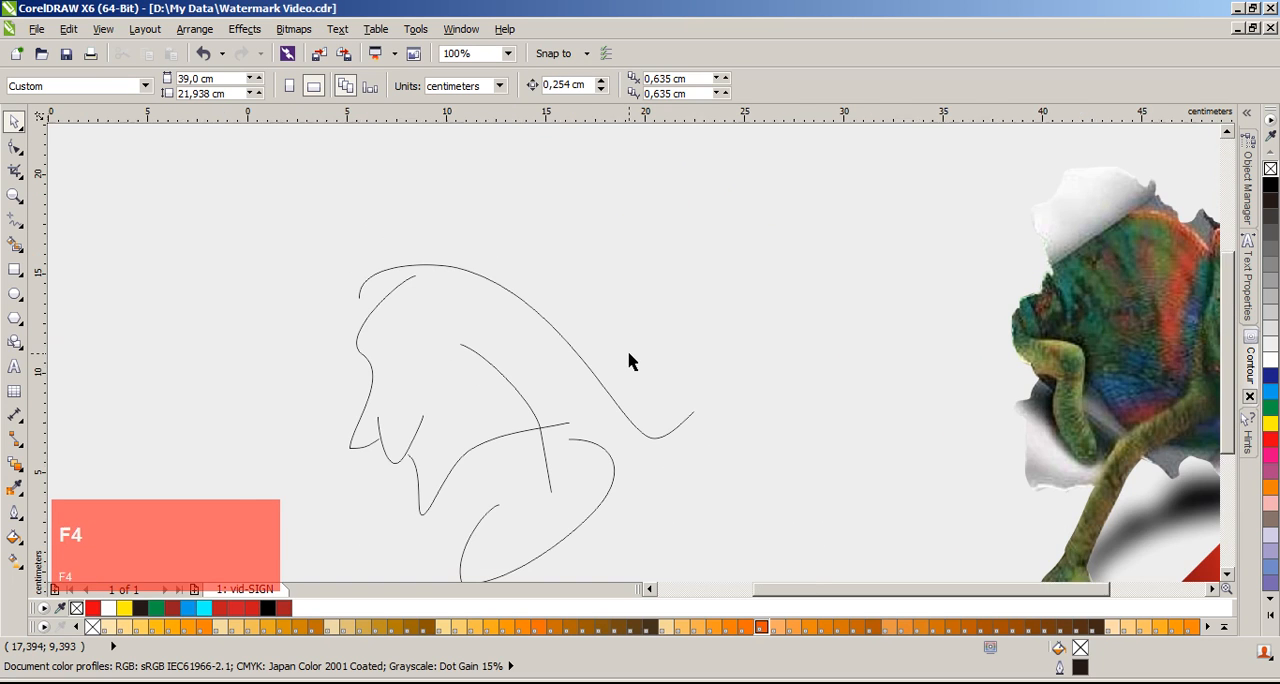
pyautogui.press('F4')
pyautogui.click(196, 258)
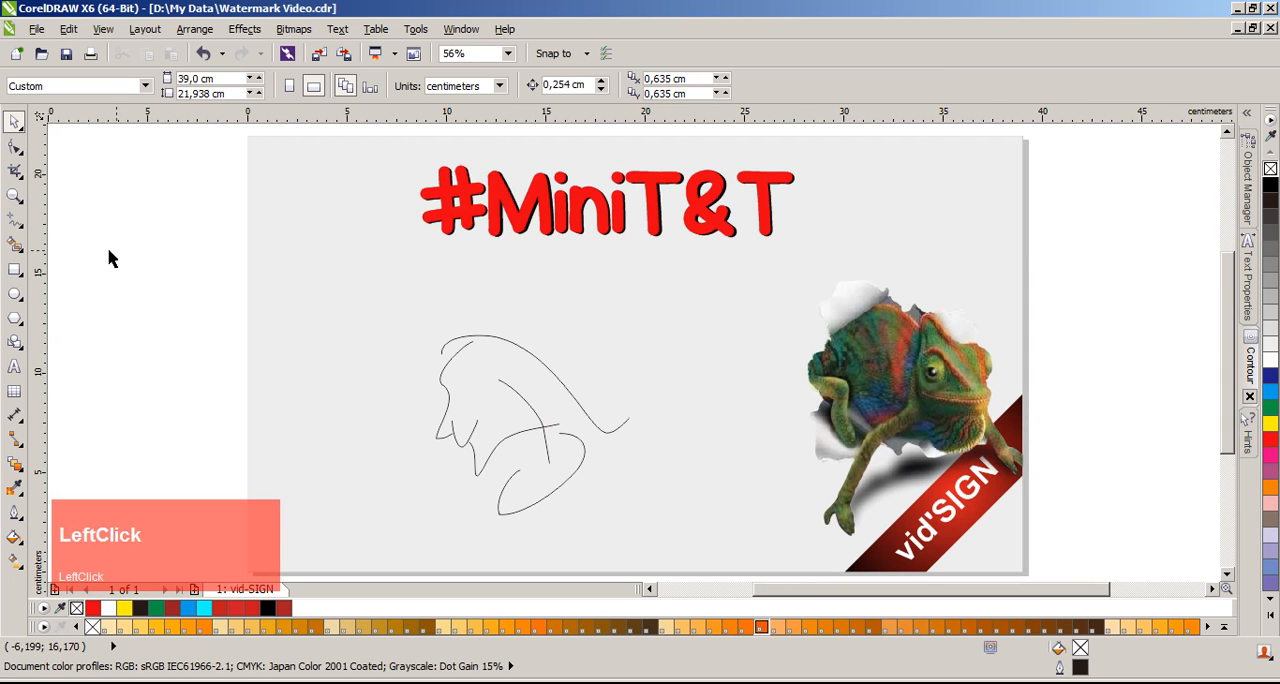
pyautogui.click(15, 224)
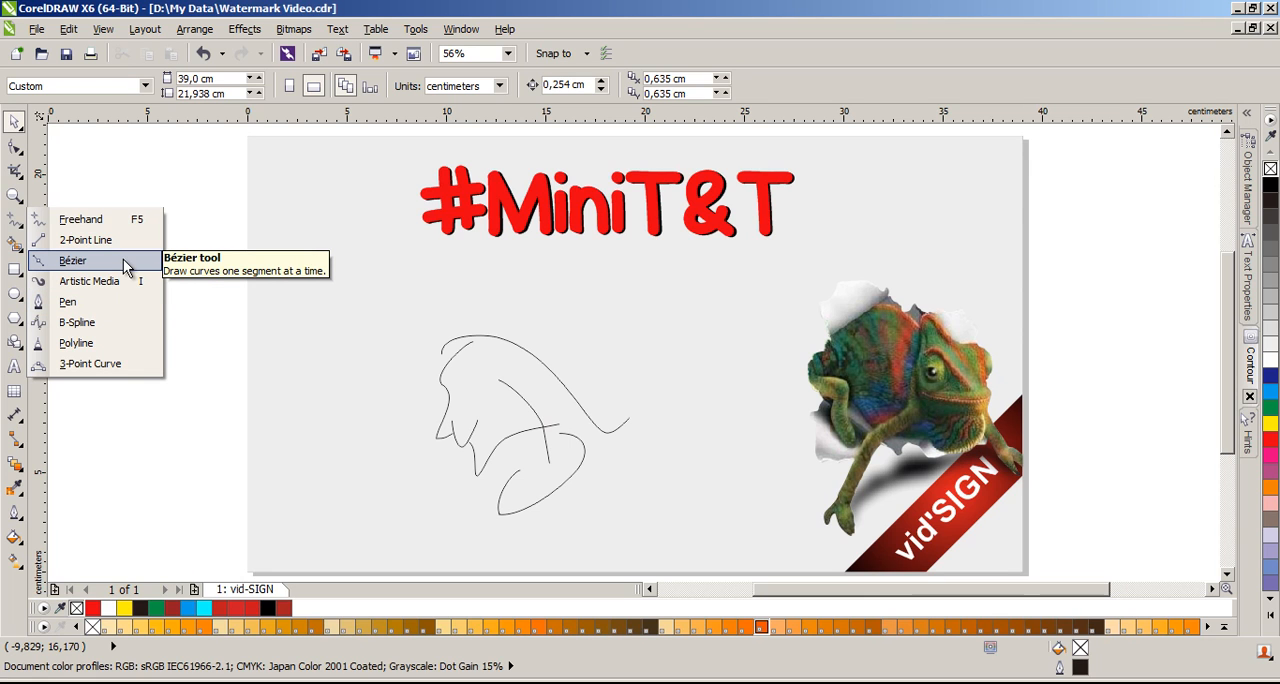
pyautogui.click(222, 274)
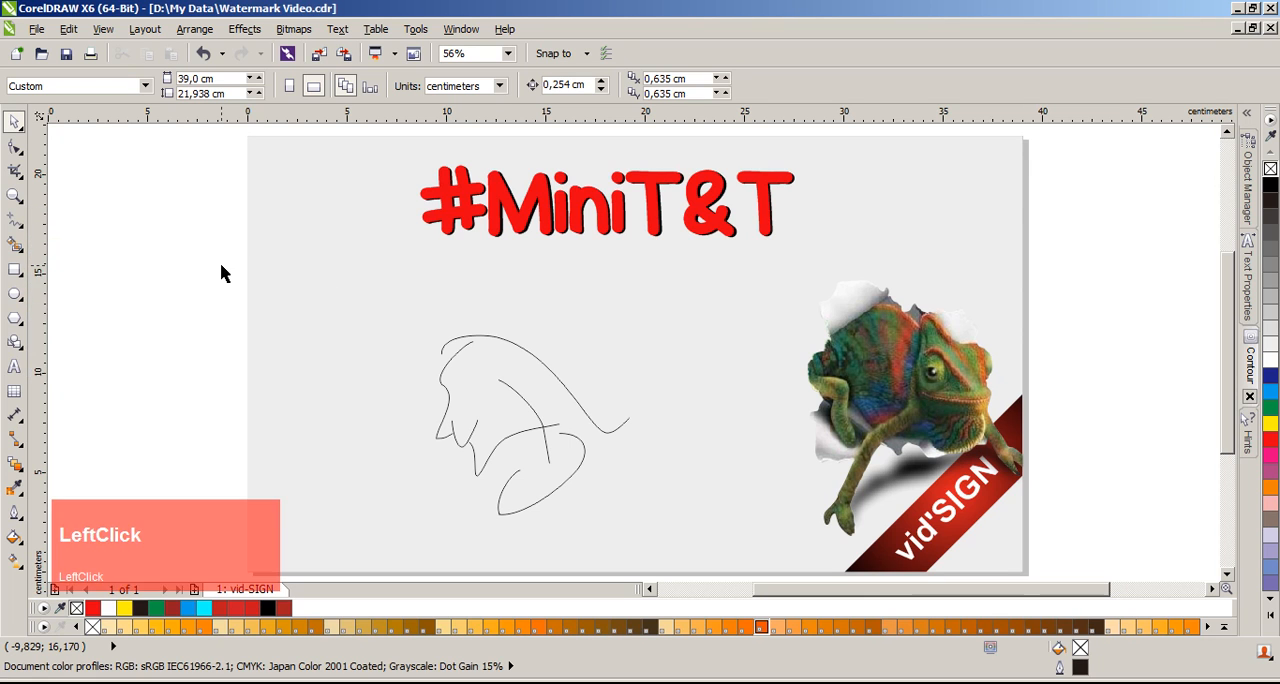